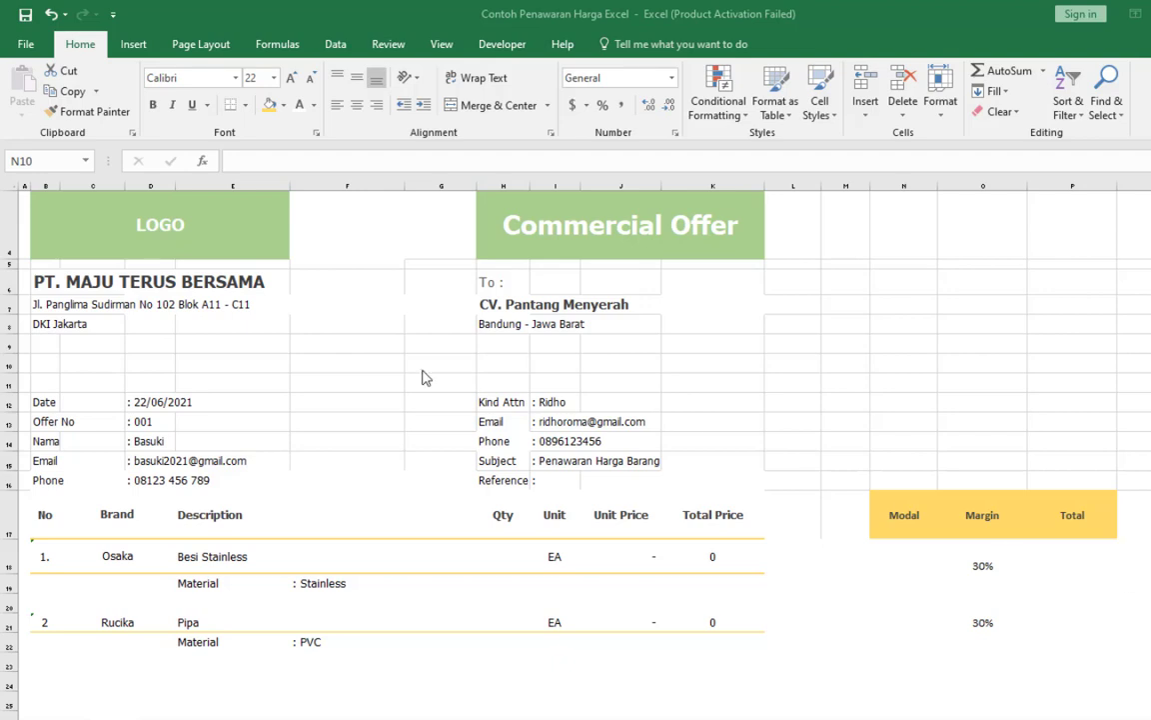
# Examine the offer's header details and the brand, description and material entries of both item rows.
pyautogui.click(333, 373)
pyautogui.click(222, 391)
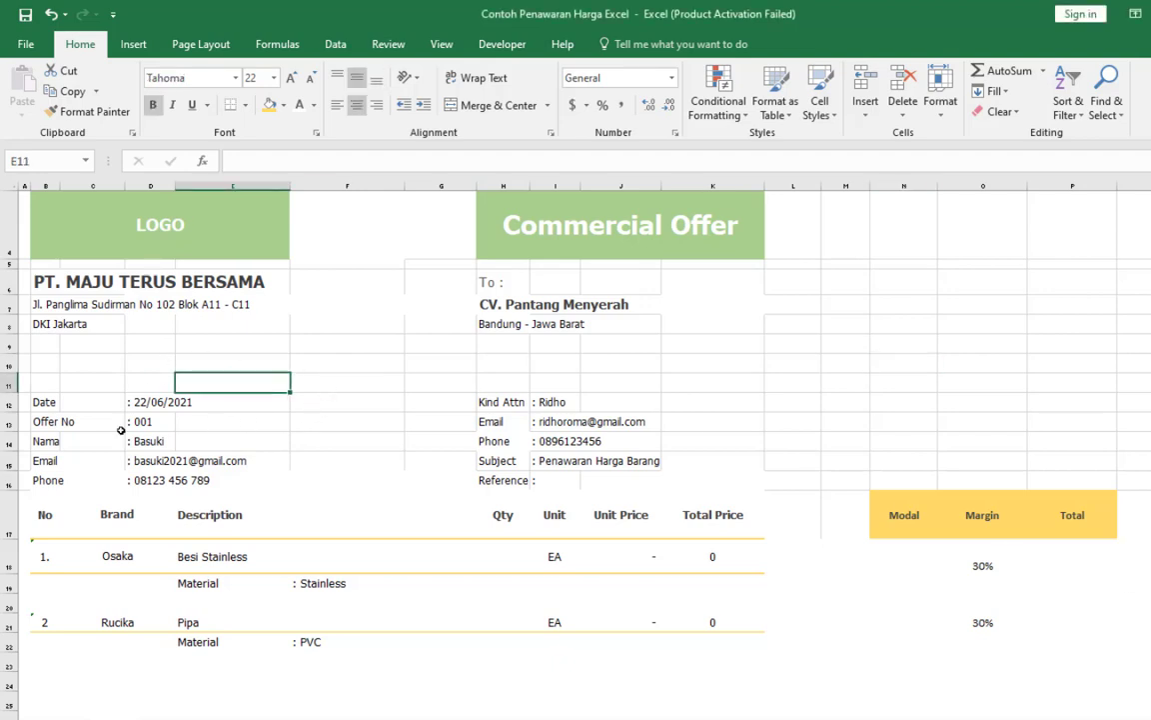
pyautogui.click(344, 423)
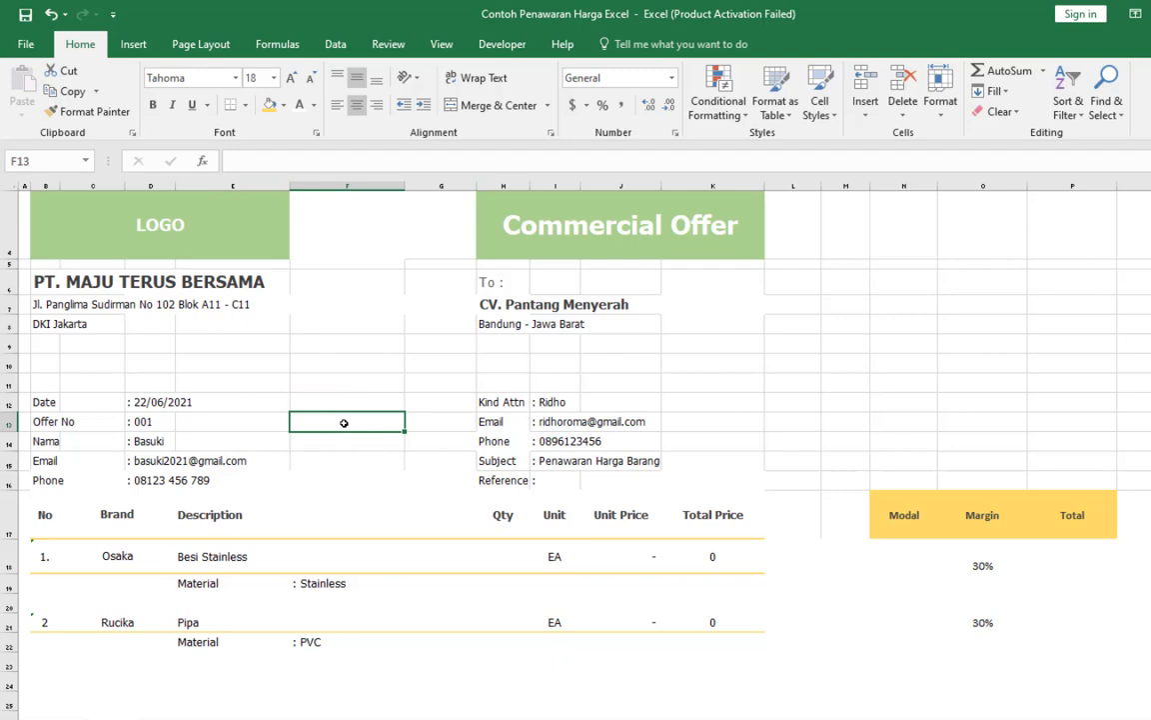
pyautogui.scroll(-1, 344, 423)
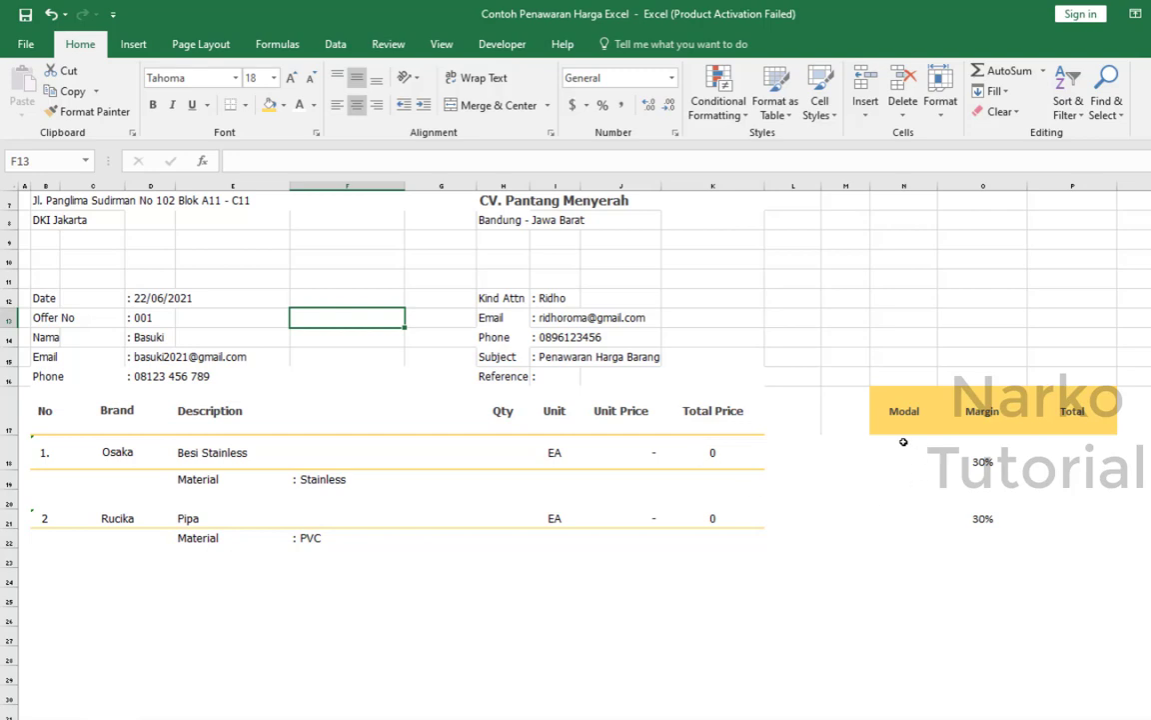
pyautogui.click(111, 455)
pyautogui.click(200, 602)
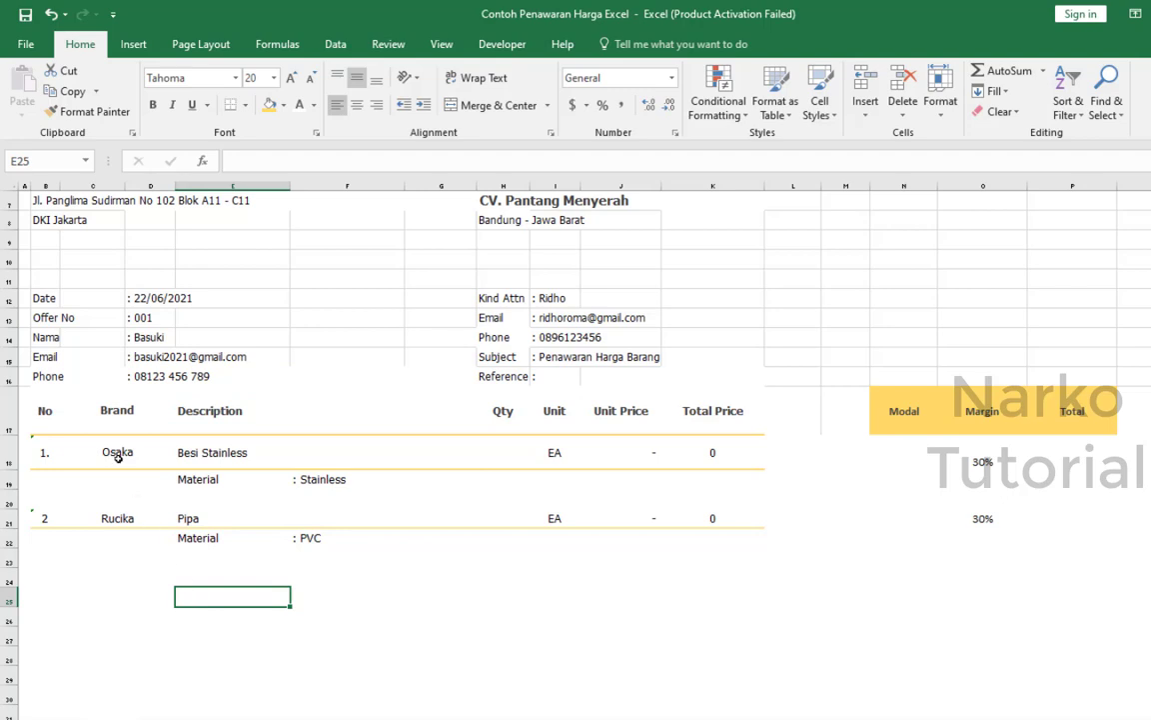
pyautogui.click(197, 455)
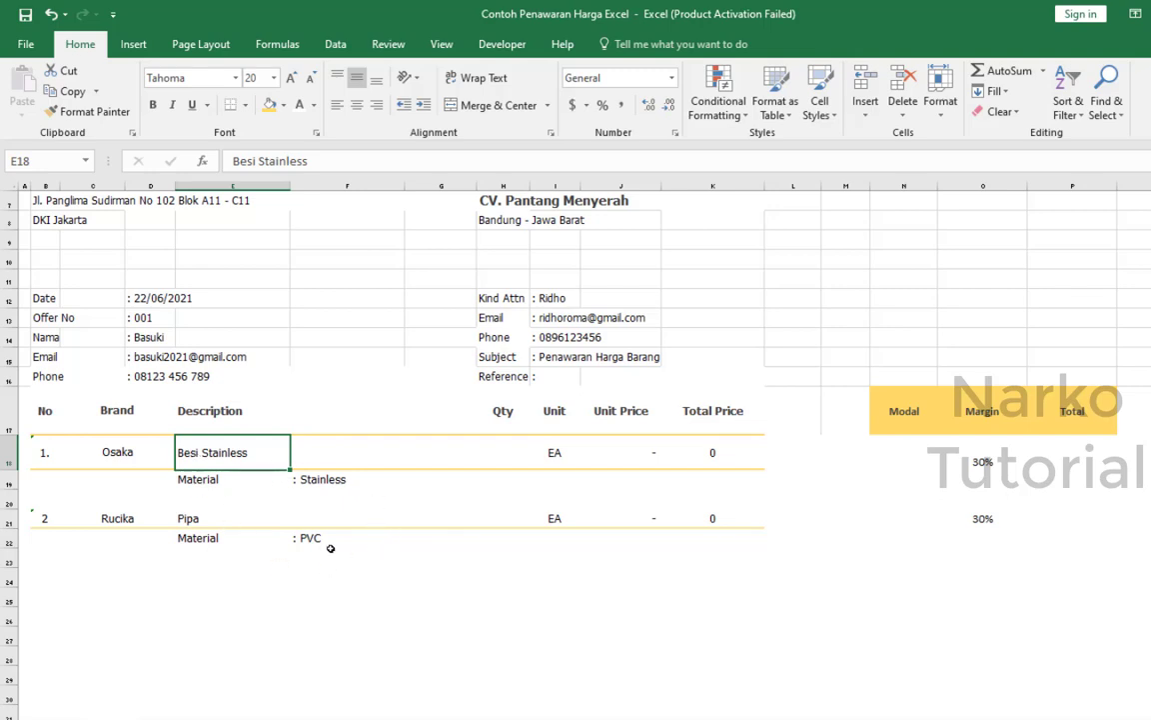
pyautogui.click(137, 451)
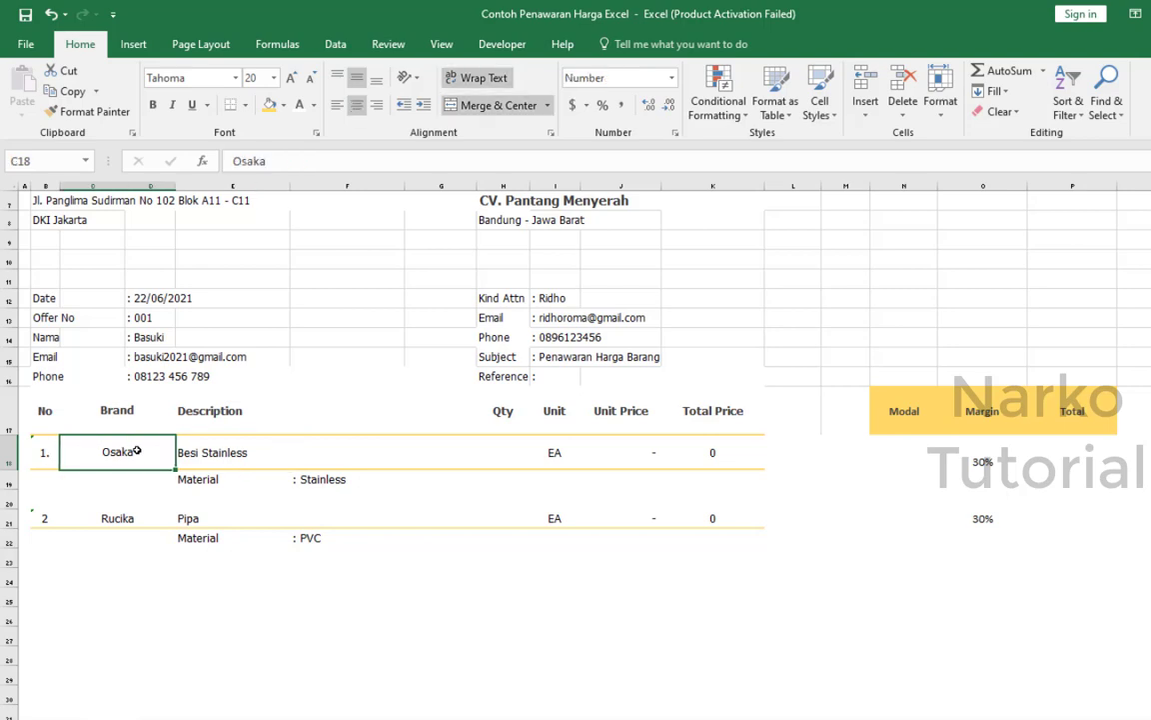
pyautogui.click(312, 486)
# Enter the Modal costs: 4350000 for Besi Stainless in N18 and 2500000 for Pipa in N21.
pyautogui.click(899, 451)
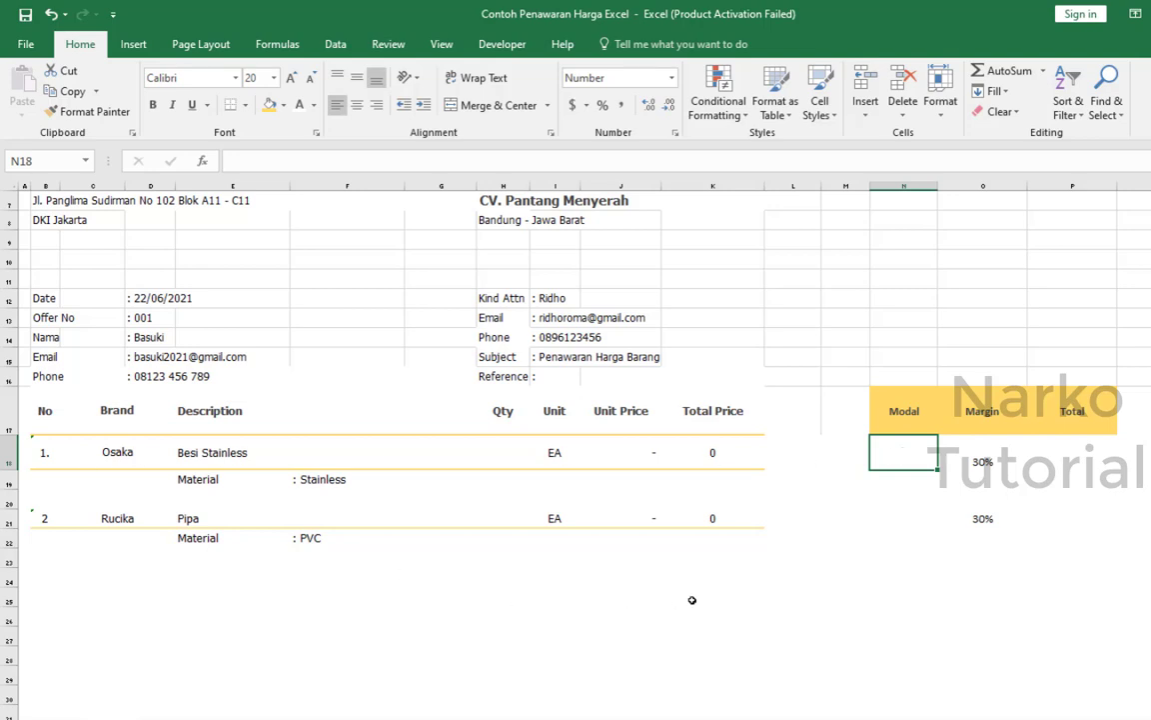
pyautogui.write('4,350,')
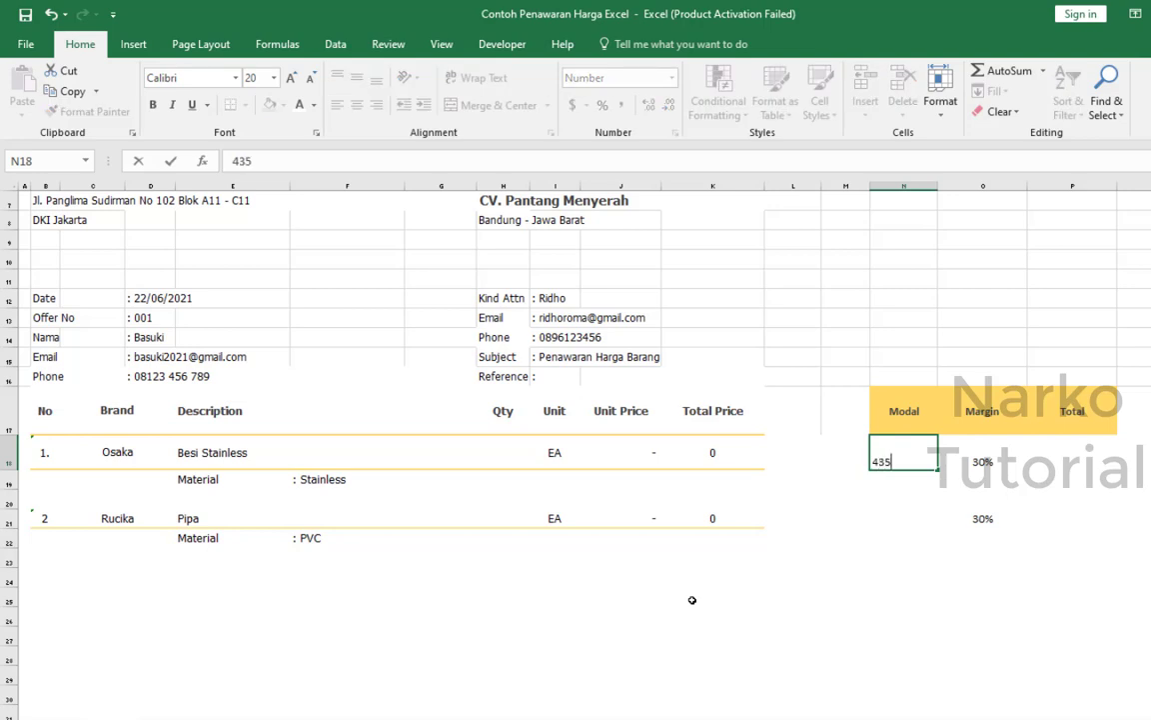
pyautogui.write('0000')
pyautogui.press('Return')
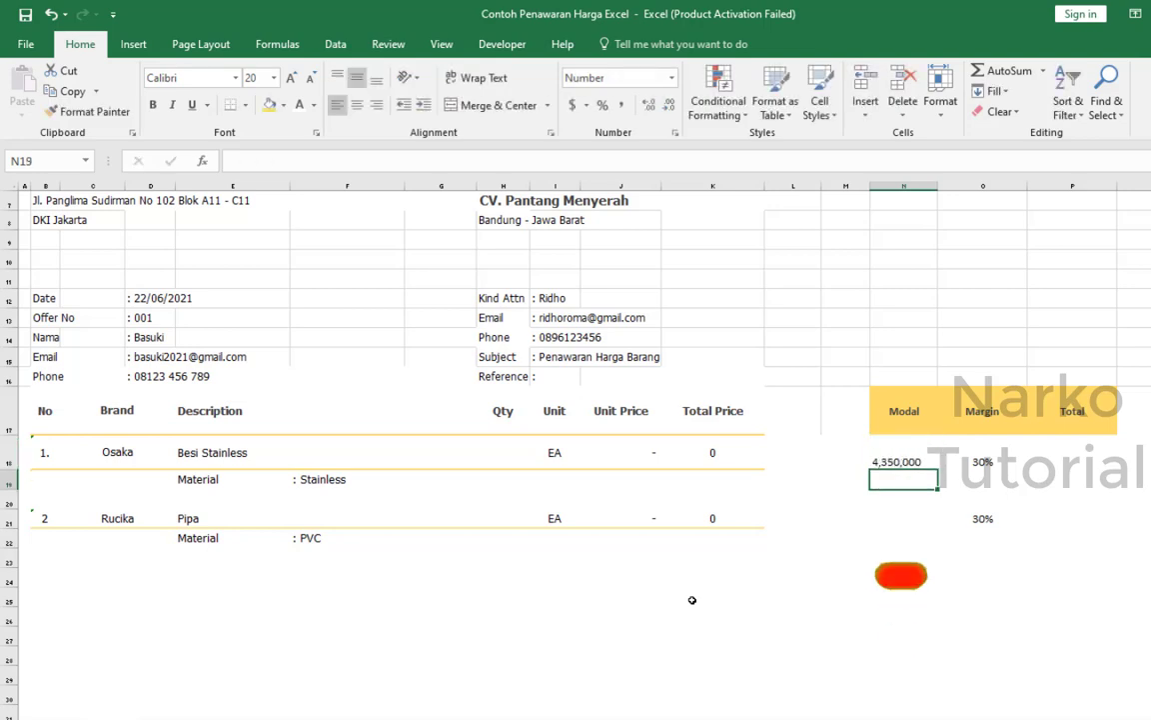
pyautogui.press('Down')
pyautogui.press('Down')
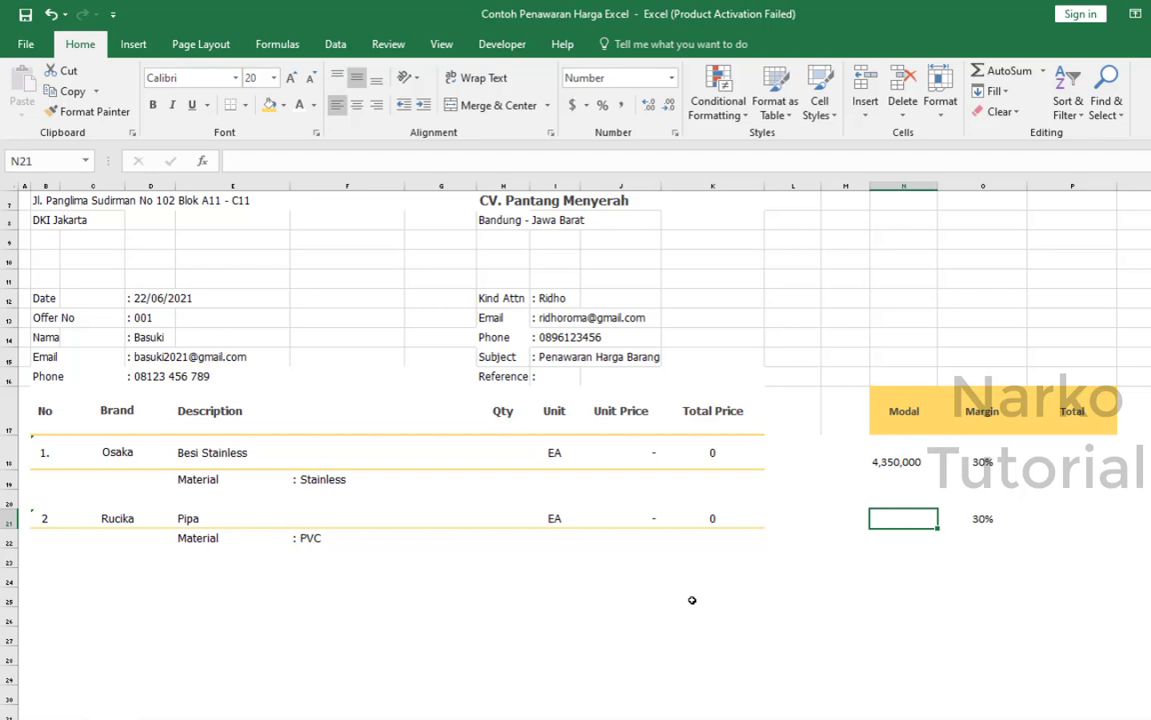
pyautogui.write('2,500,0')
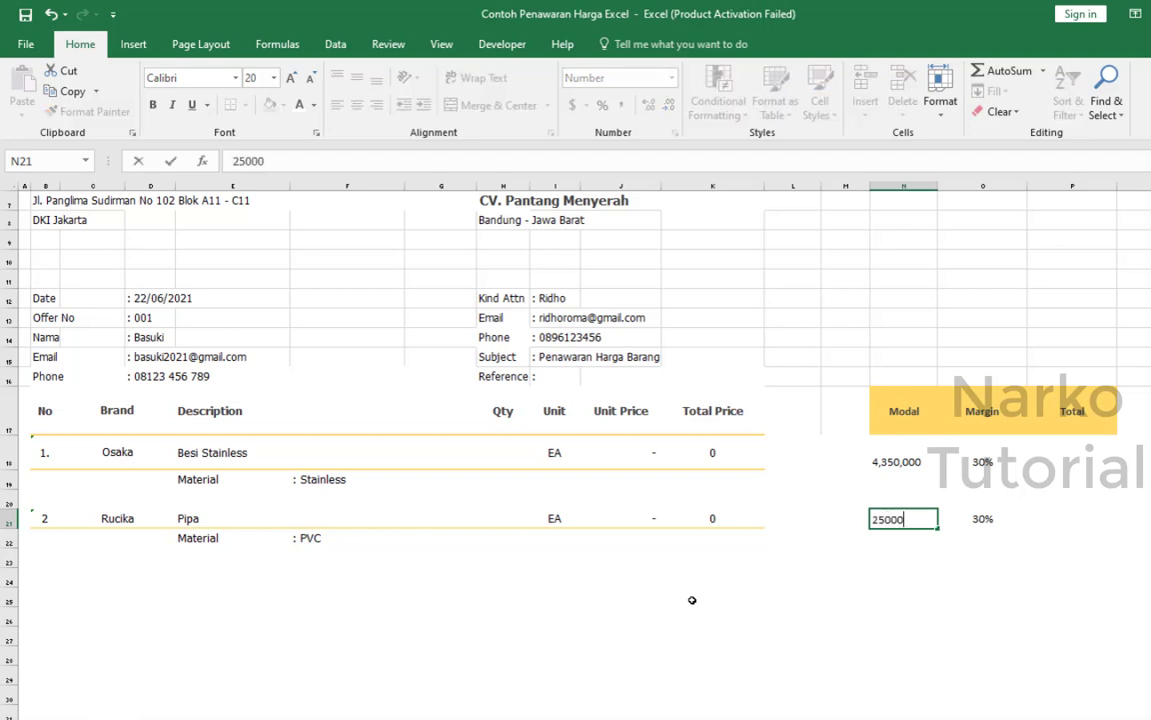
pyautogui.write('00')
pyautogui.press('Return')
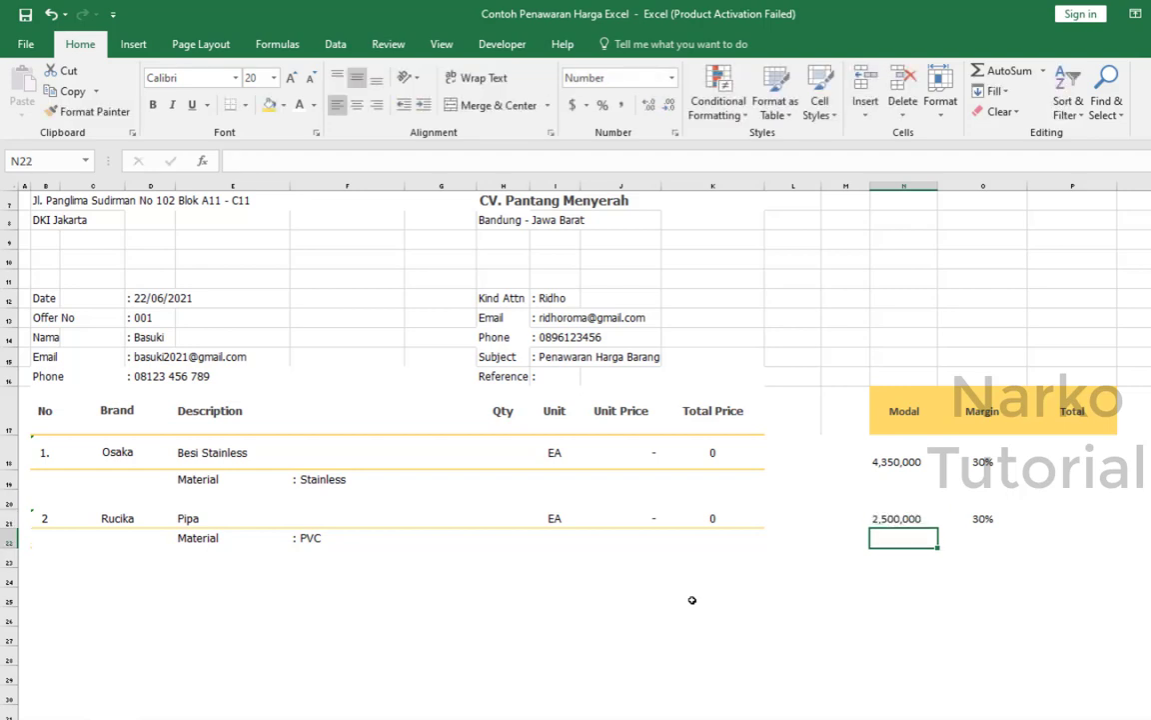
pyautogui.click(1065, 536)
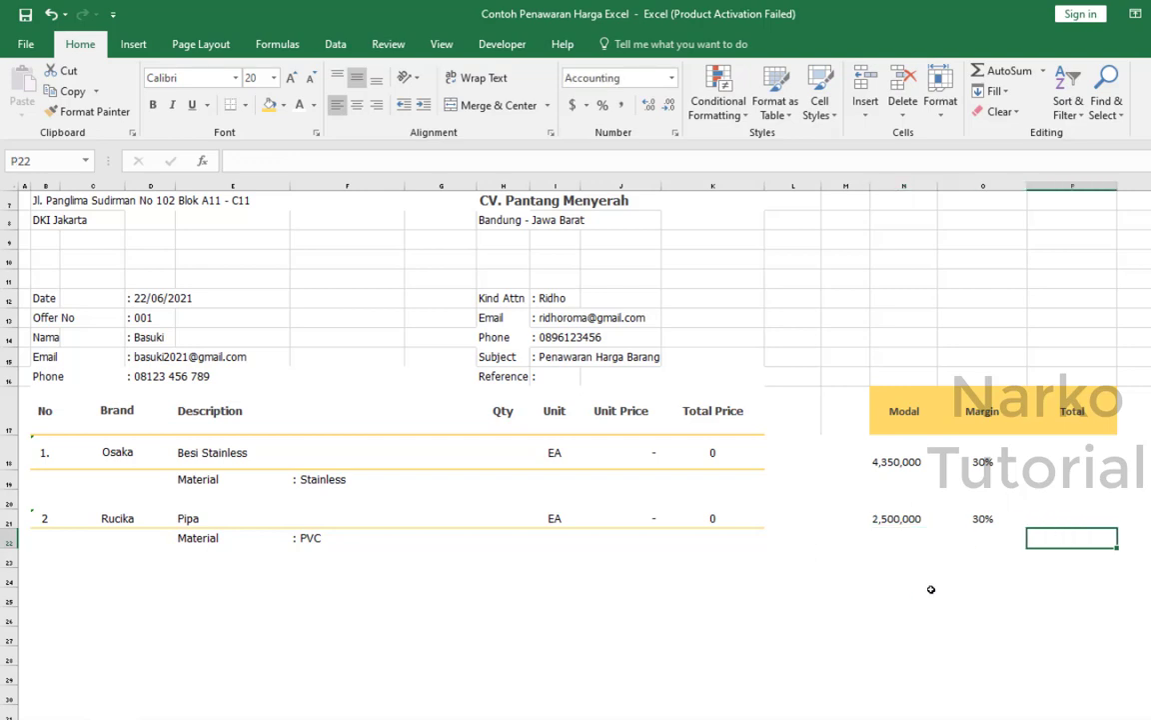
pyautogui.click(903, 460)
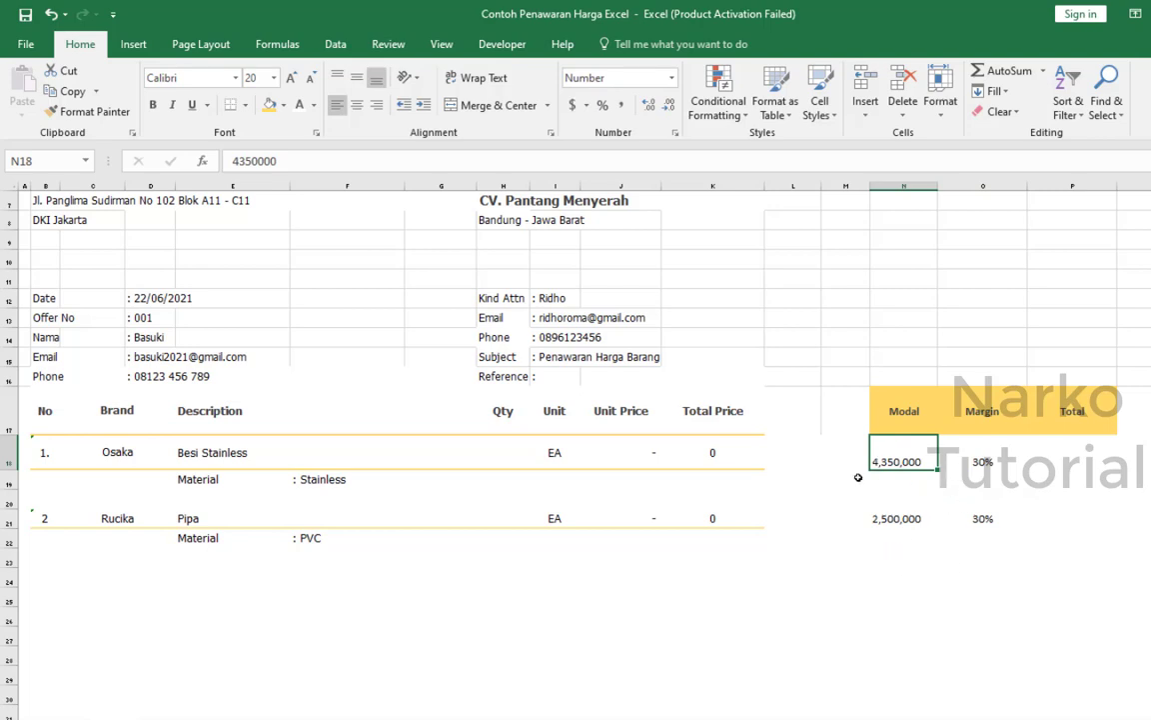
pyautogui.moveTo(984, 463); pyautogui.dragTo(989, 522)
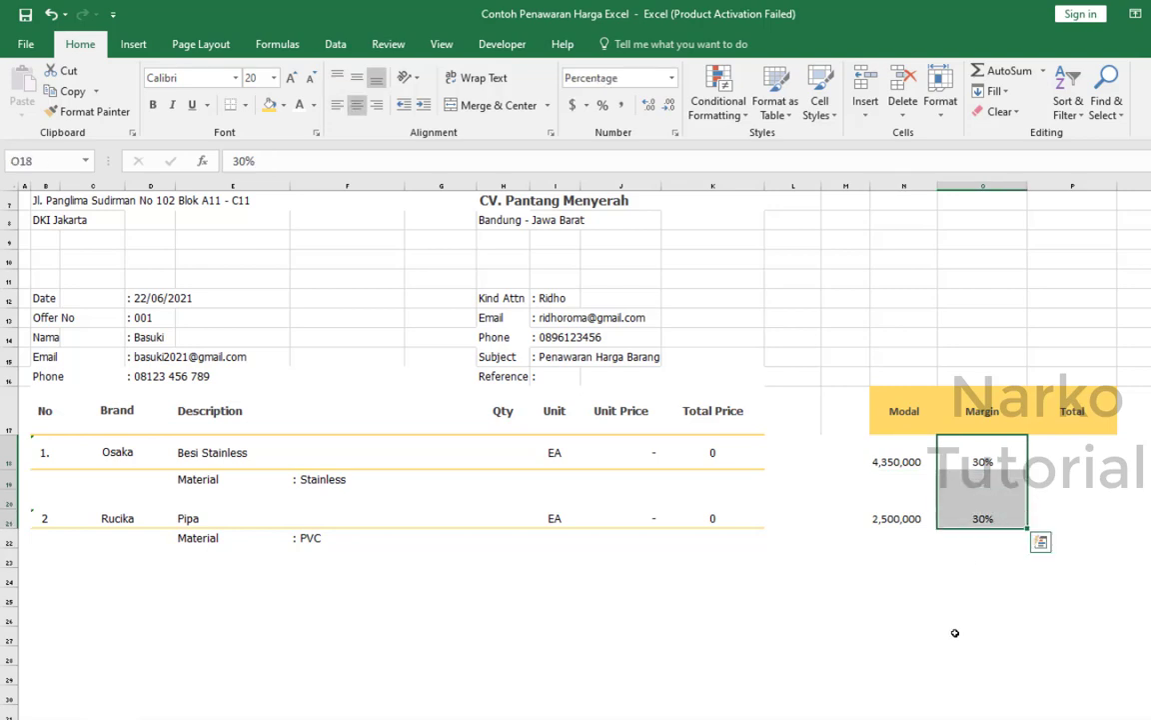
pyautogui.click(954, 633)
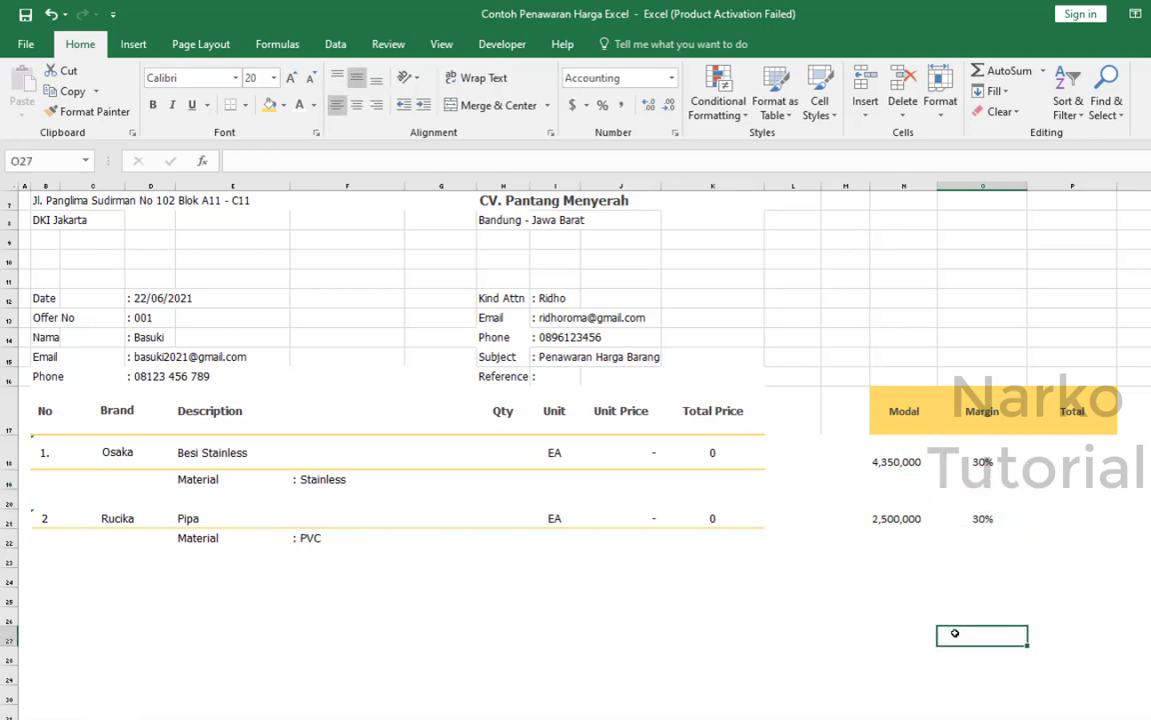
# Calculate the Besi Stainless margin amount in the Total cell P18 with the formula =N18*O18.
pyautogui.click(1085, 463)
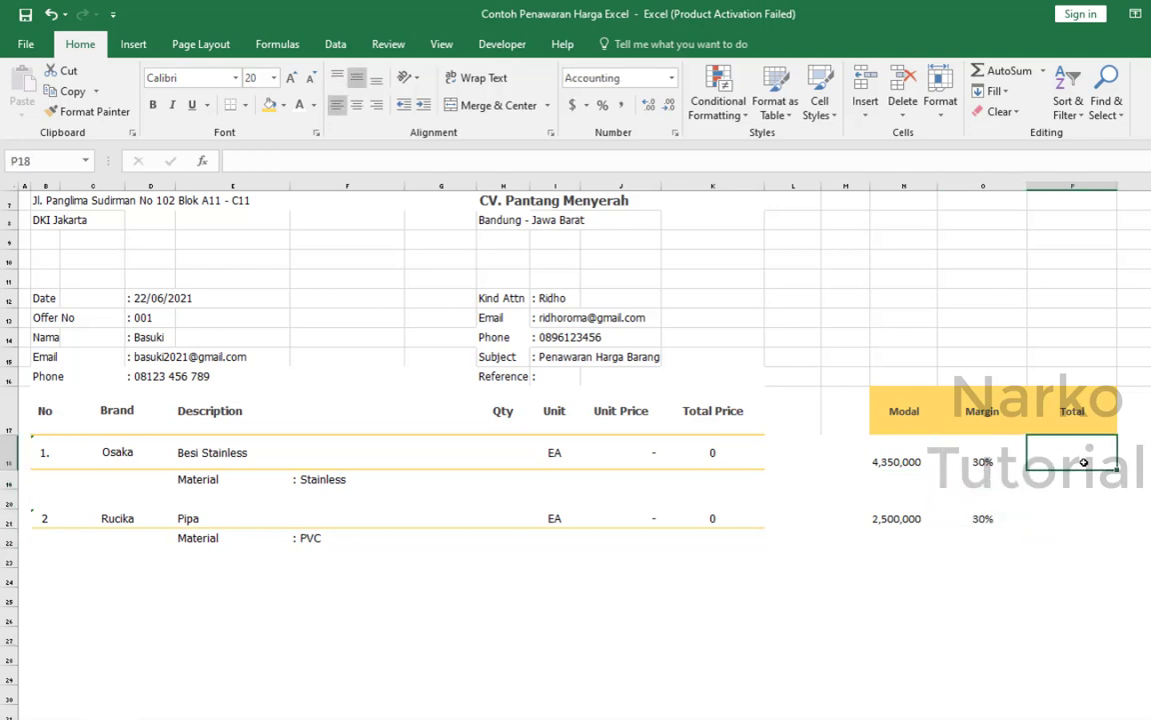
pyautogui.write('=')
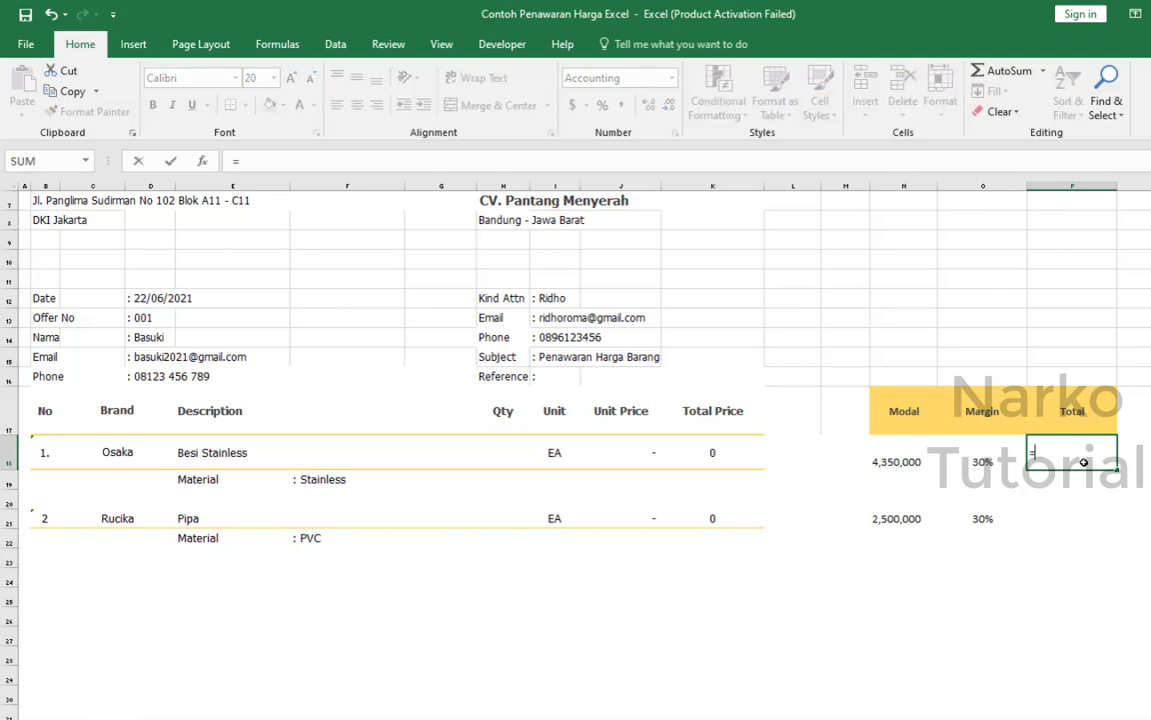
pyautogui.click(891, 462)
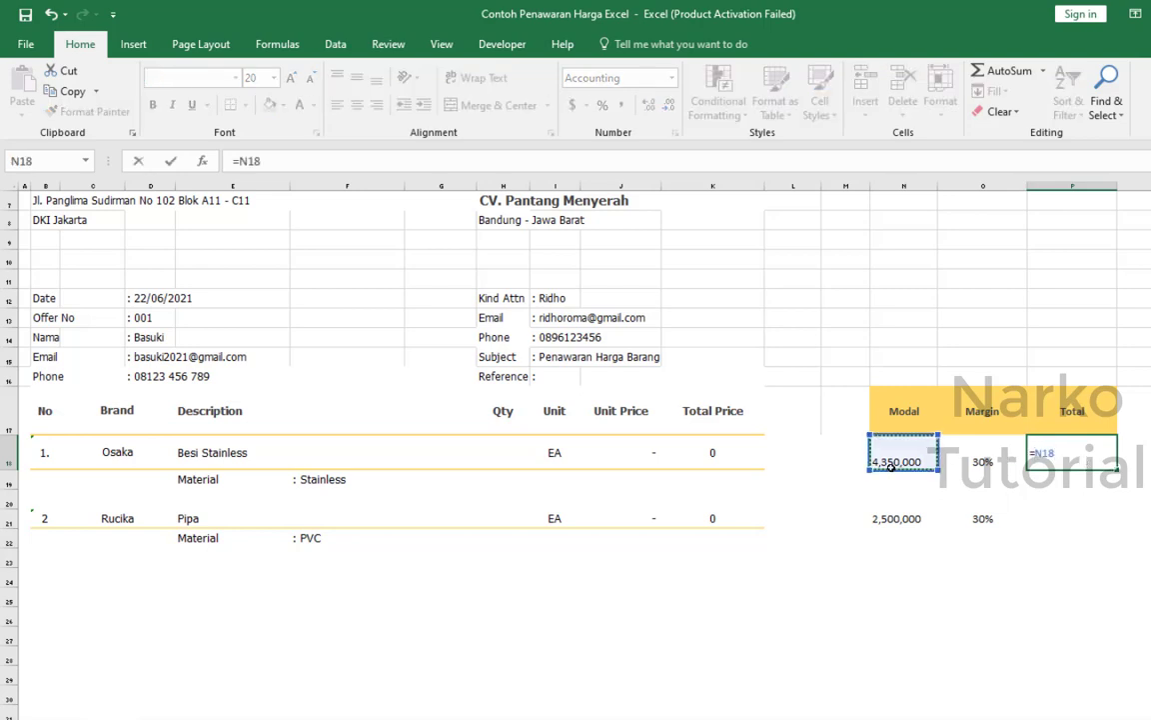
pyautogui.write('*')
pyautogui.click(985, 457)
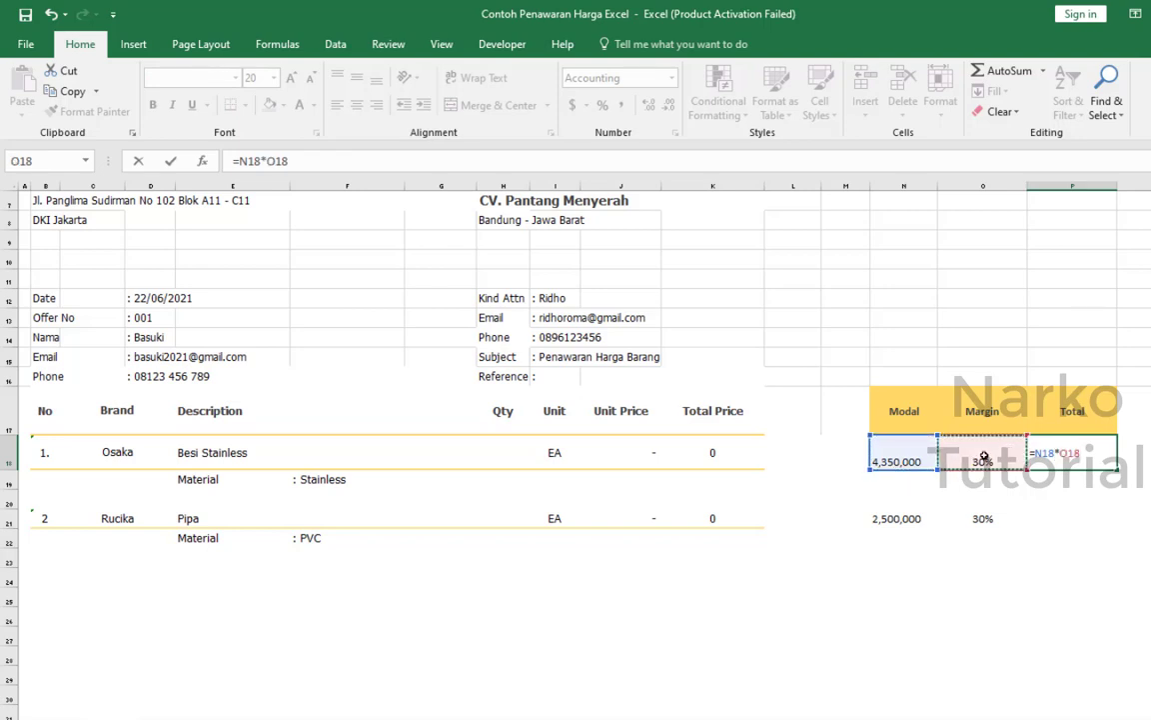
pyautogui.press('Return')
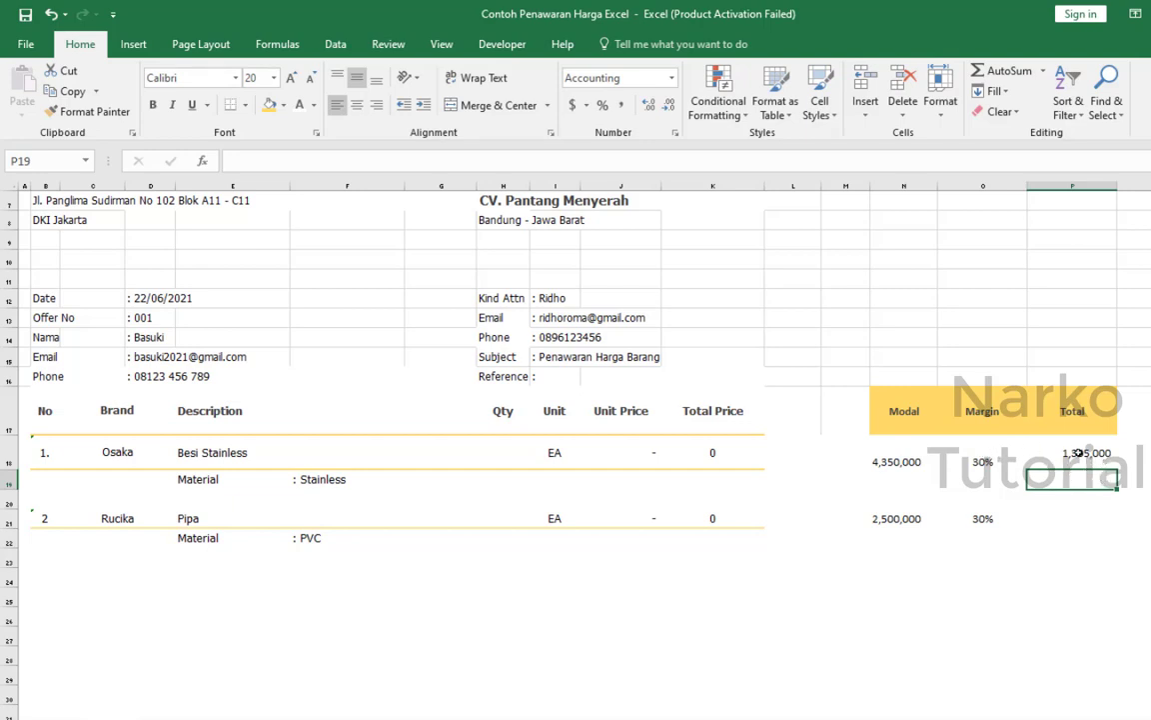
# Calculate the Pipa margin amount in the Total cell P21 with the formula =N21*O21.
pyautogui.click(1091, 521)
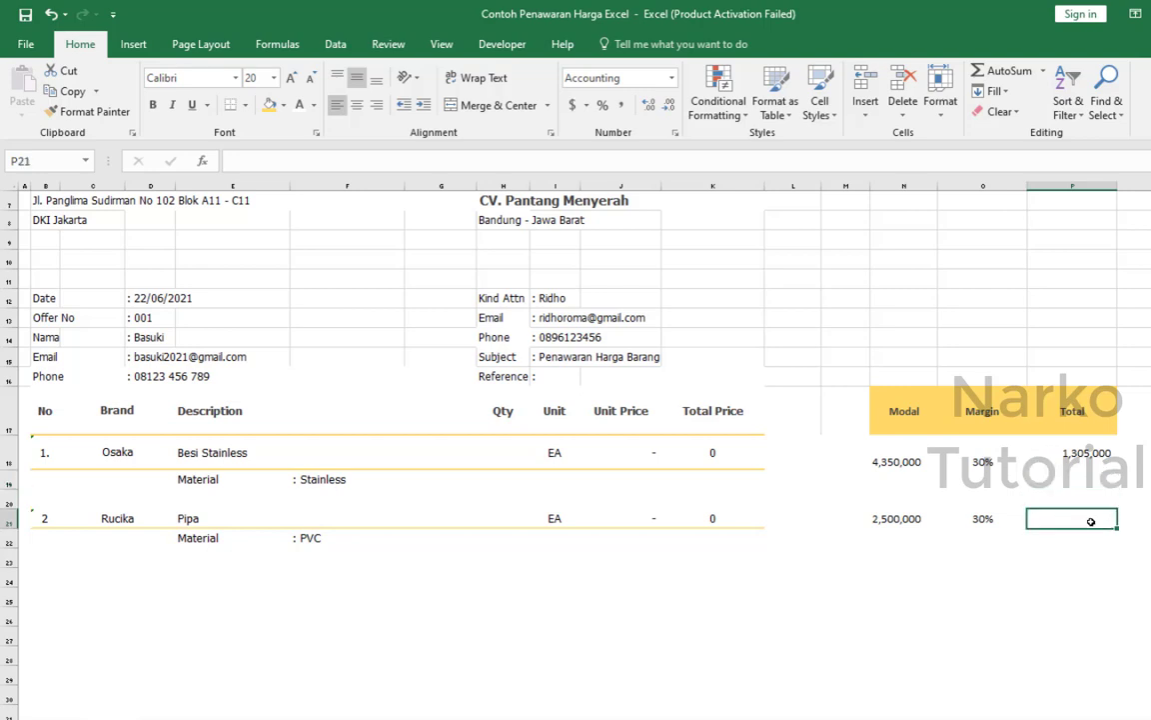
pyautogui.write('=')
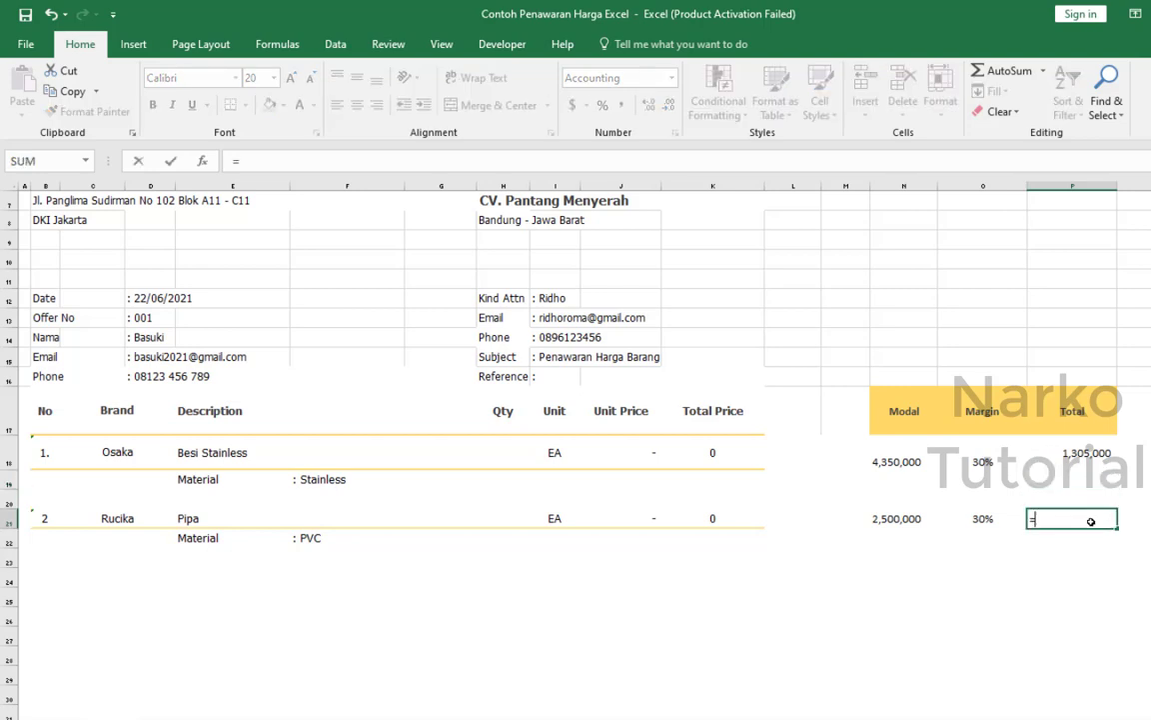
pyautogui.click(885, 516)
pyautogui.write('*')
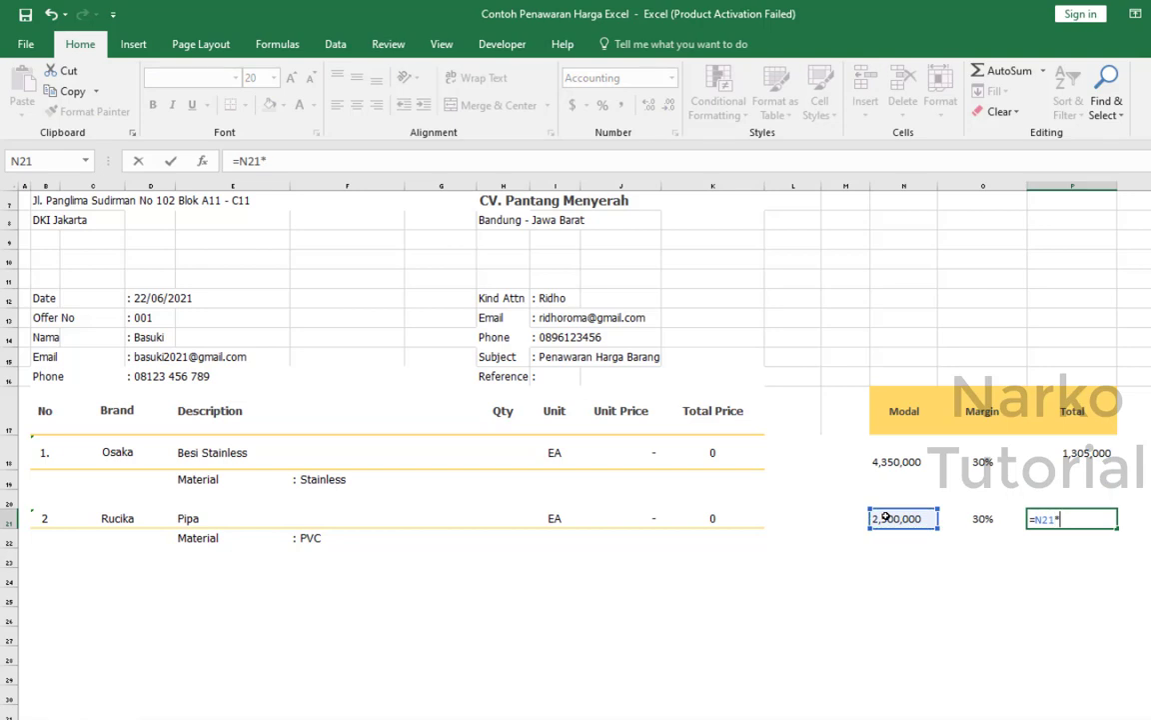
pyautogui.click(973, 517)
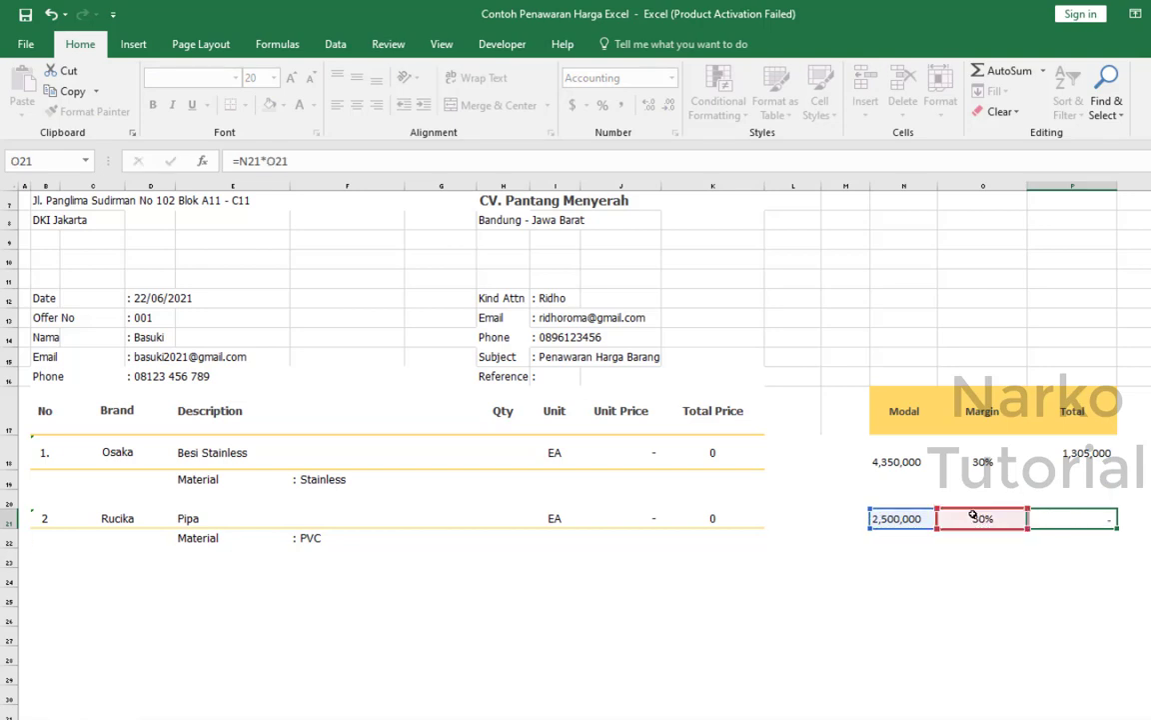
pyautogui.press('Return')
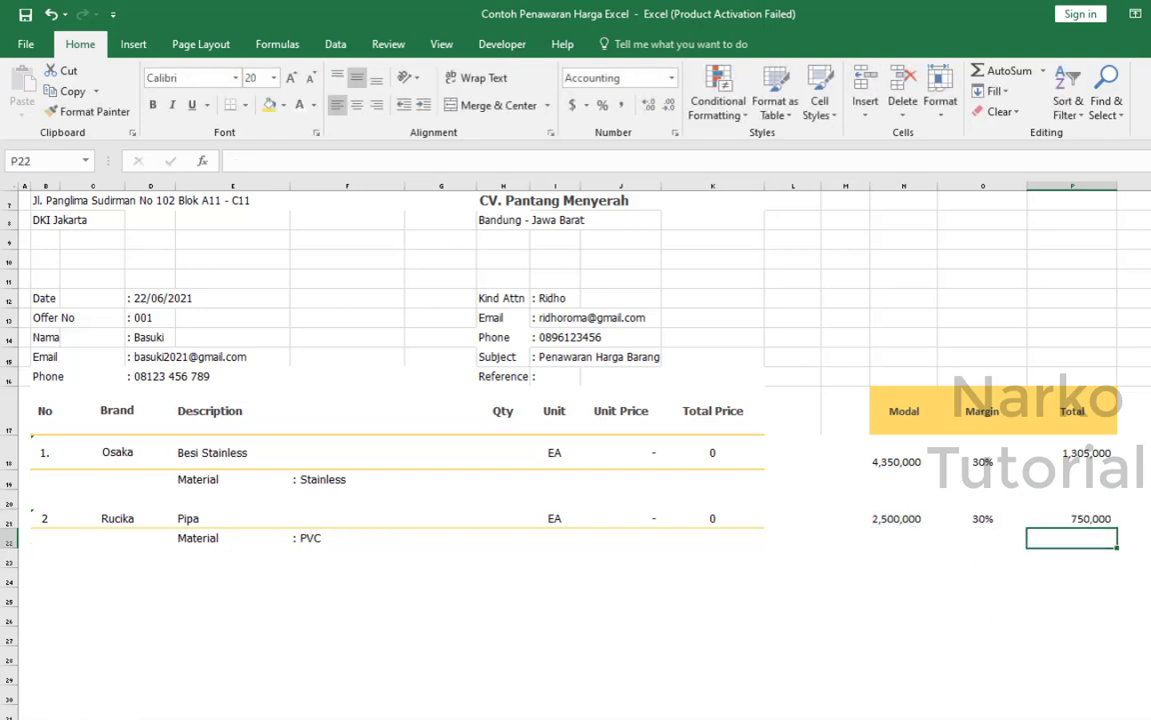
pyautogui.moveTo(620, 452); pyautogui.dragTo(622, 517)
pyautogui.click(999, 619)
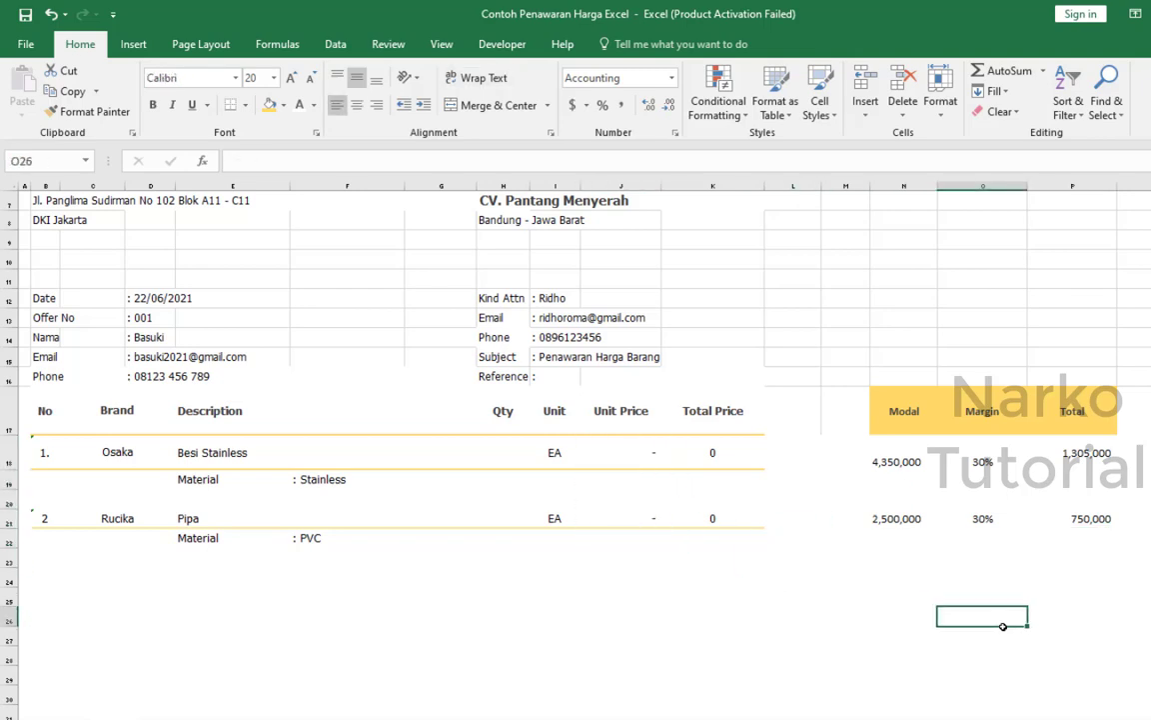
pyautogui.click(906, 464)
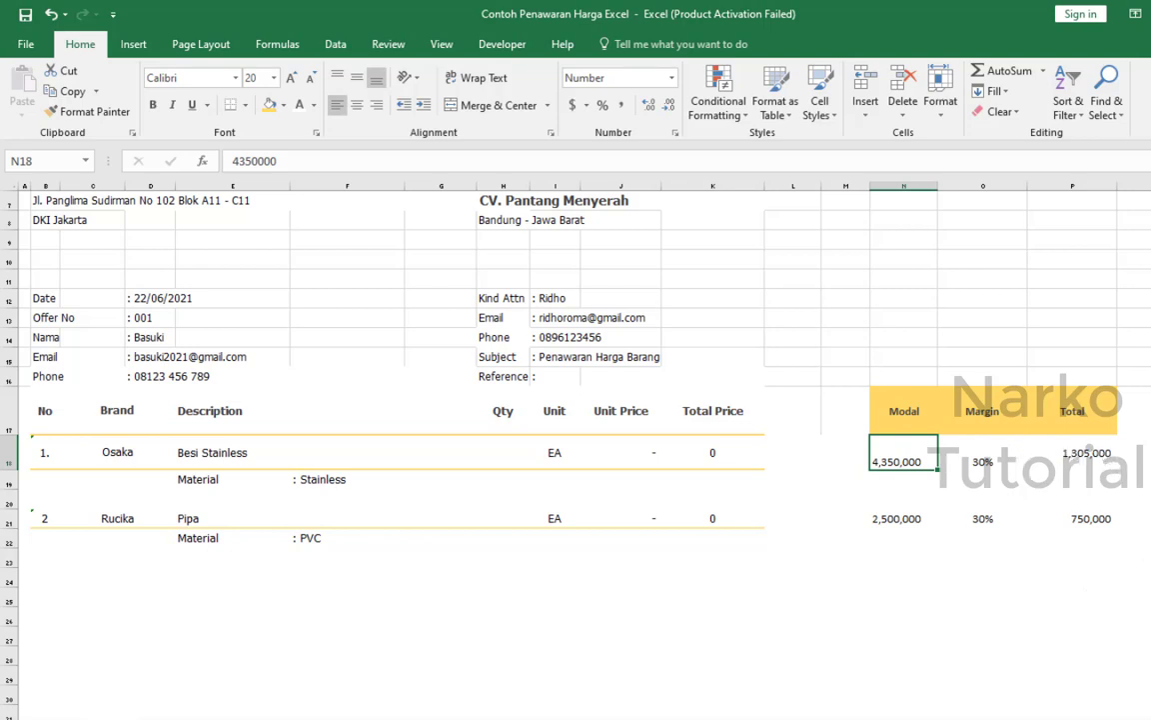
# Add the Besi Stainless cost and its margin amount in Q18 with the formula =N18+P18.
pyautogui.click(1135, 455)
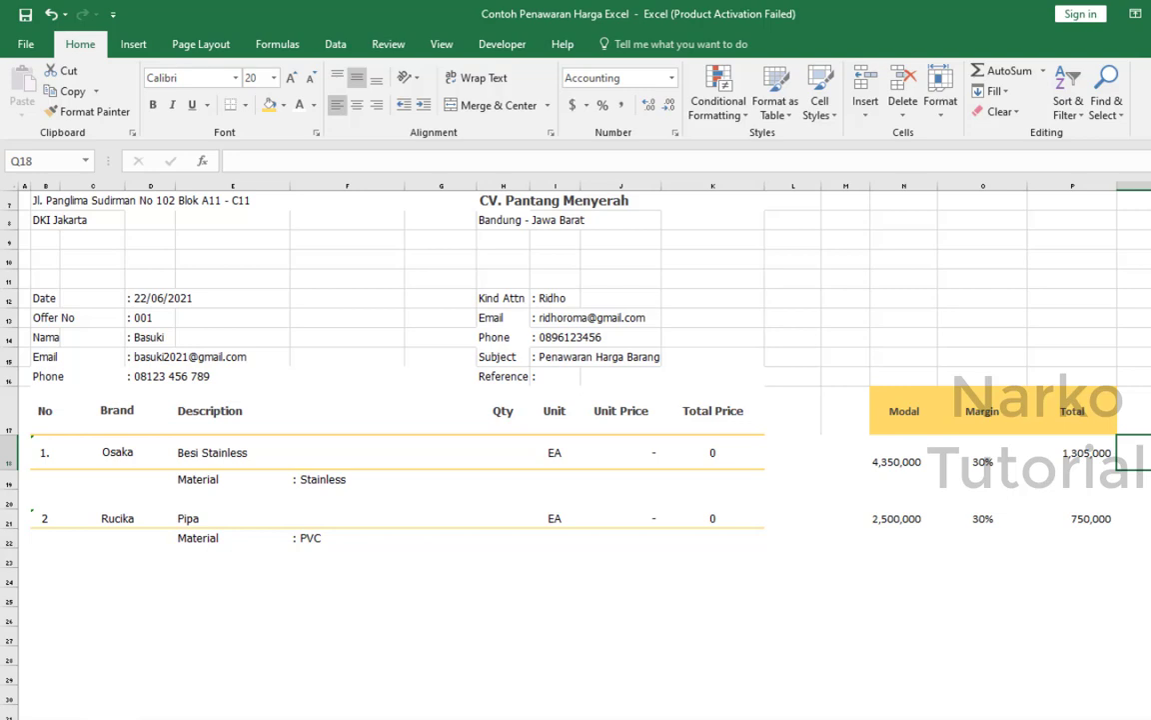
pyautogui.write('=')
pyautogui.click(888, 459)
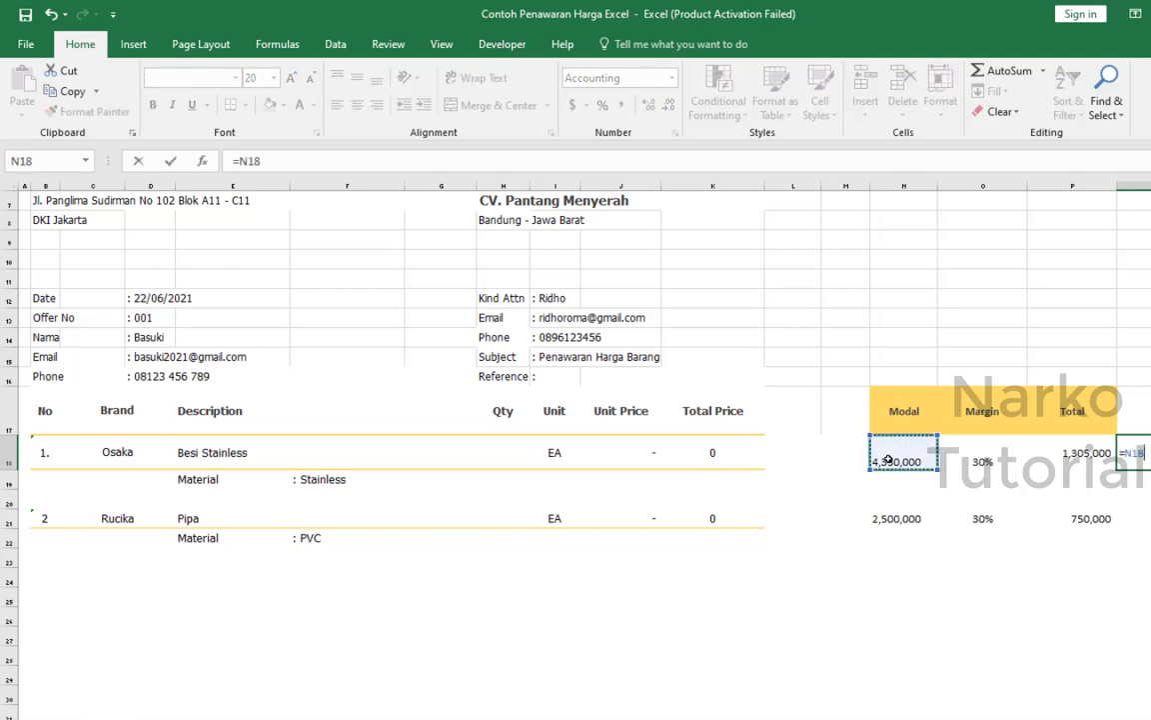
pyautogui.write('+')
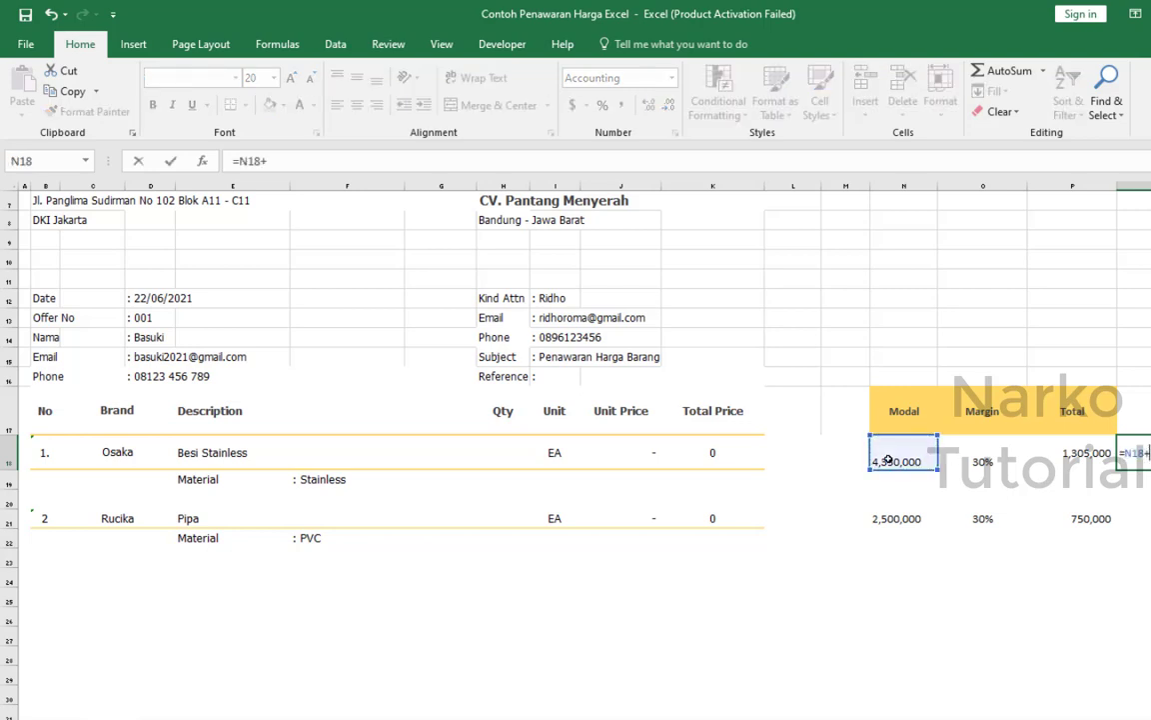
pyautogui.click(1080, 453)
pyautogui.press('Return')
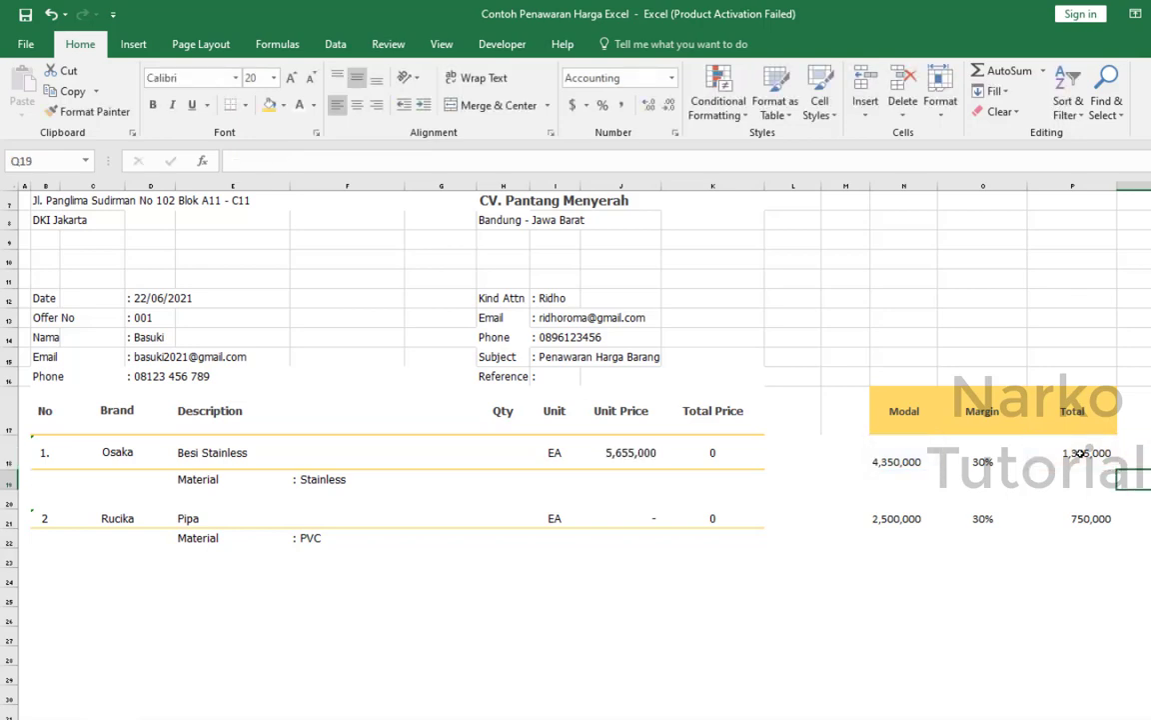
# Inspect the formula behind the Besi Stainless Unit Price in cell J18.
pyautogui.click(625, 453)
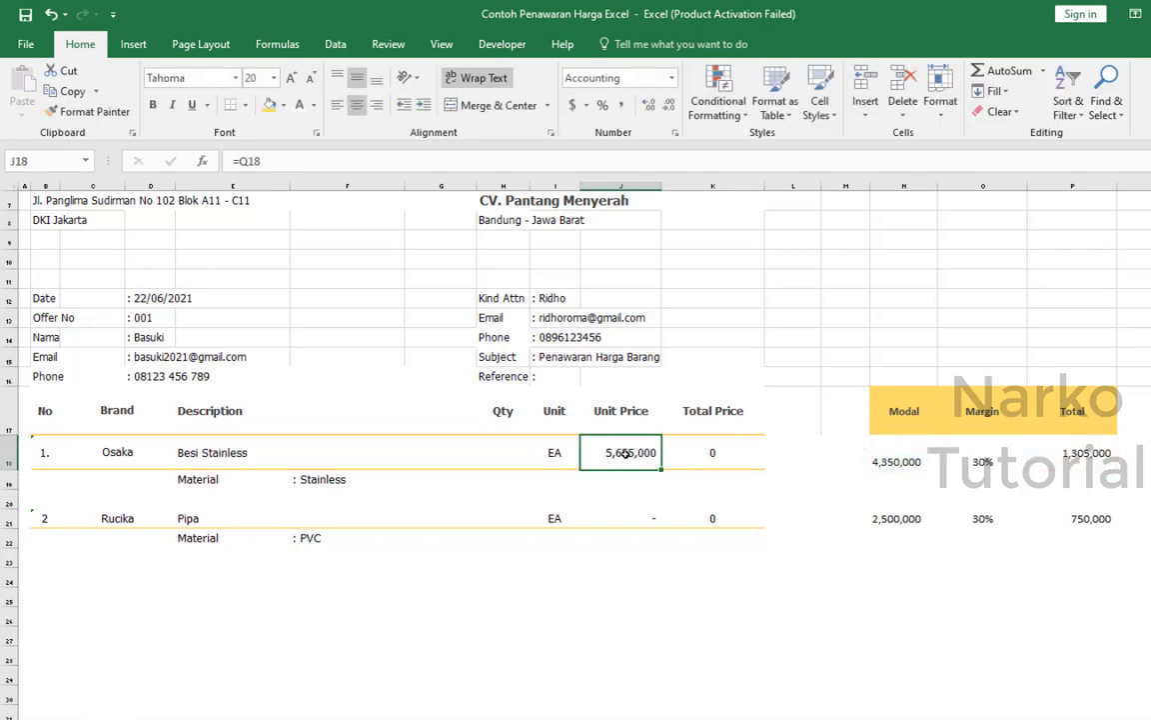
pyautogui.click(567, 160)
pyautogui.click(874, 658)
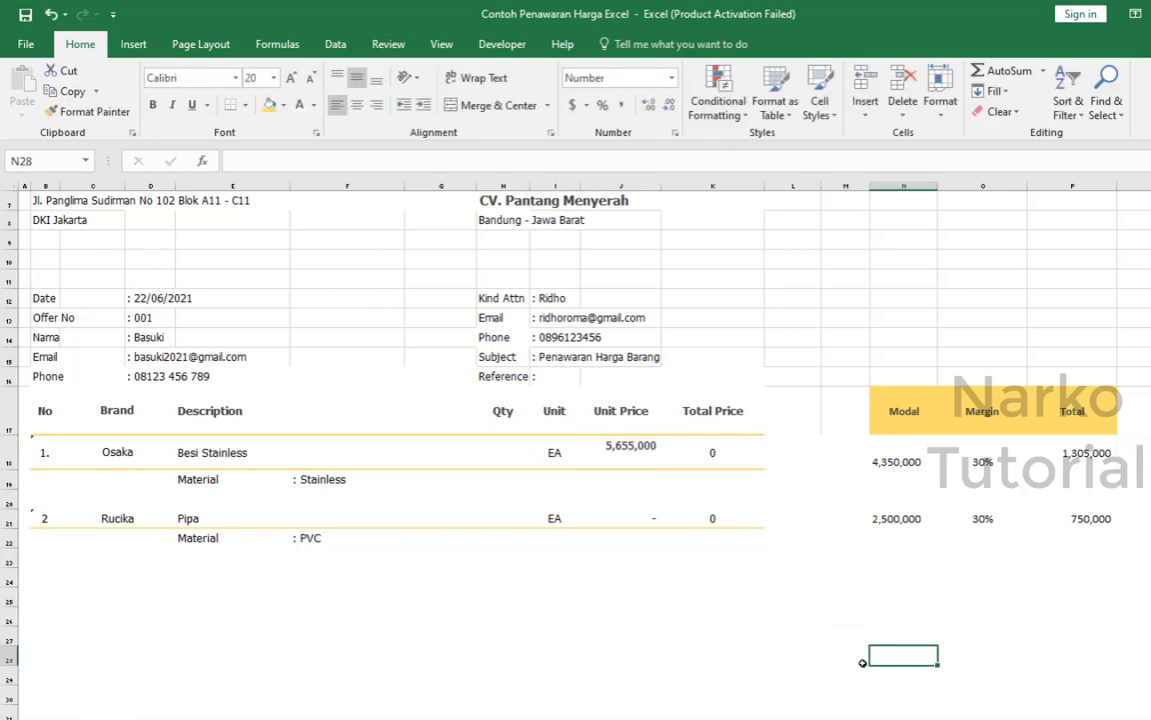
pyautogui.click(651, 457)
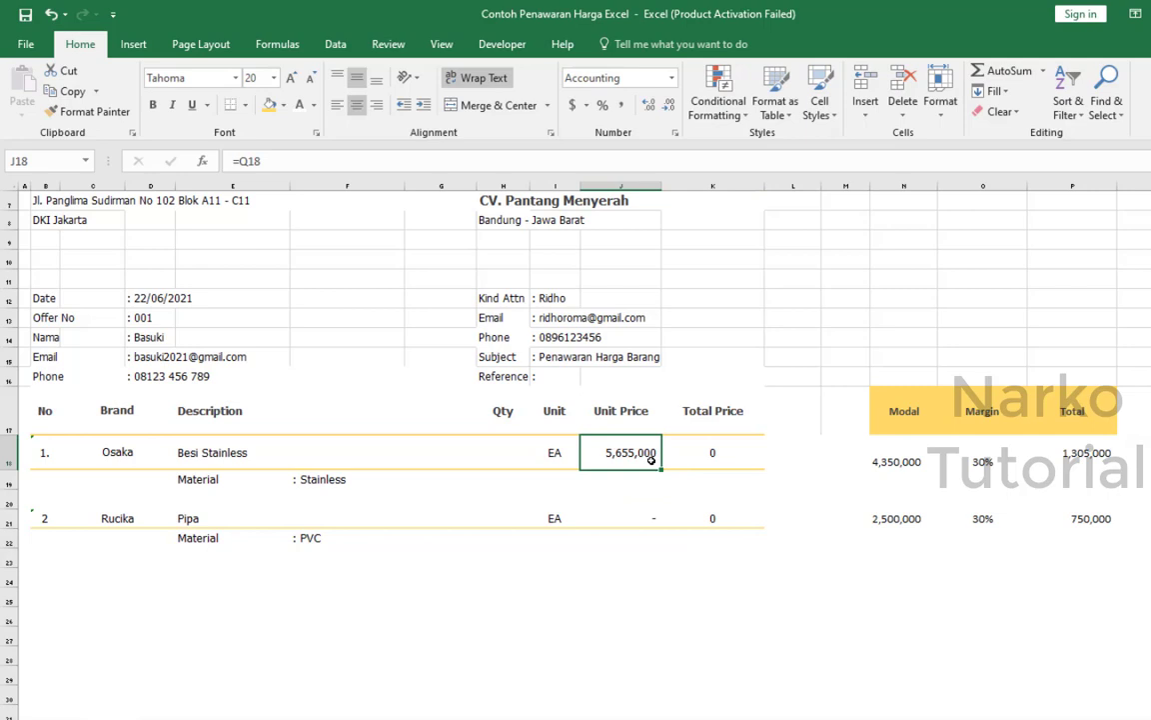
# Link the Besi Stainless Unit Price in J18 to its cost-plus-margin cell with the formula =Q18.
pyautogui.write('=')
pyautogui.click(1141, 454)
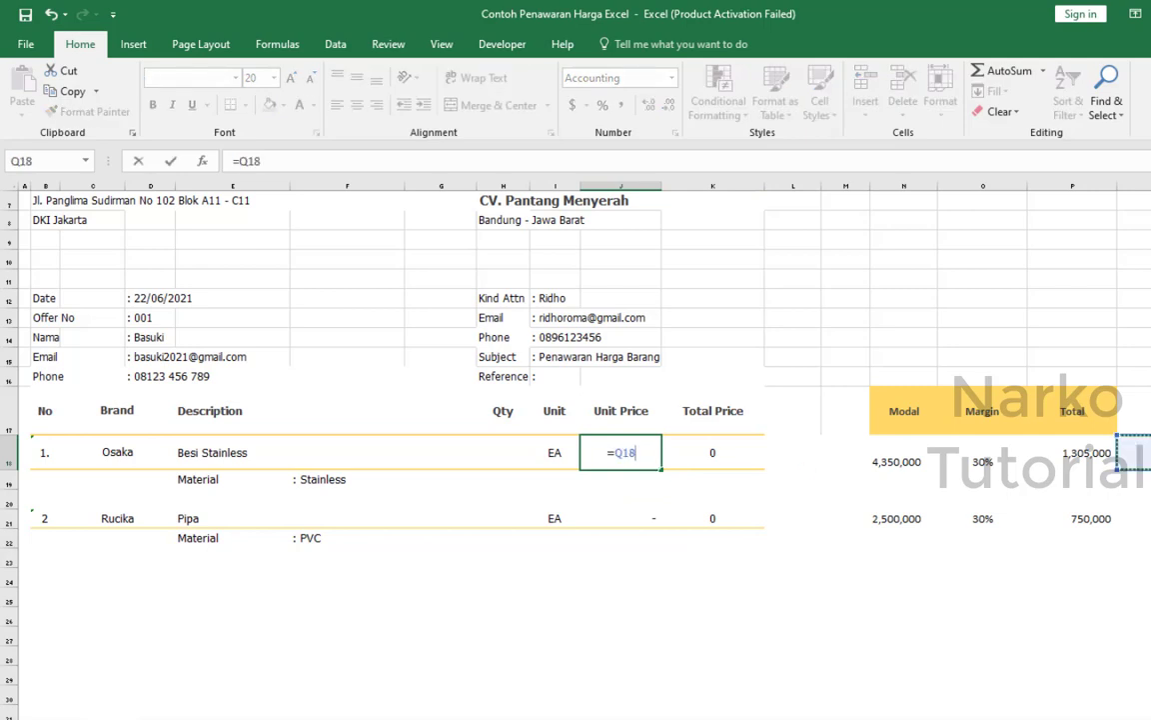
pyautogui.press('Return')
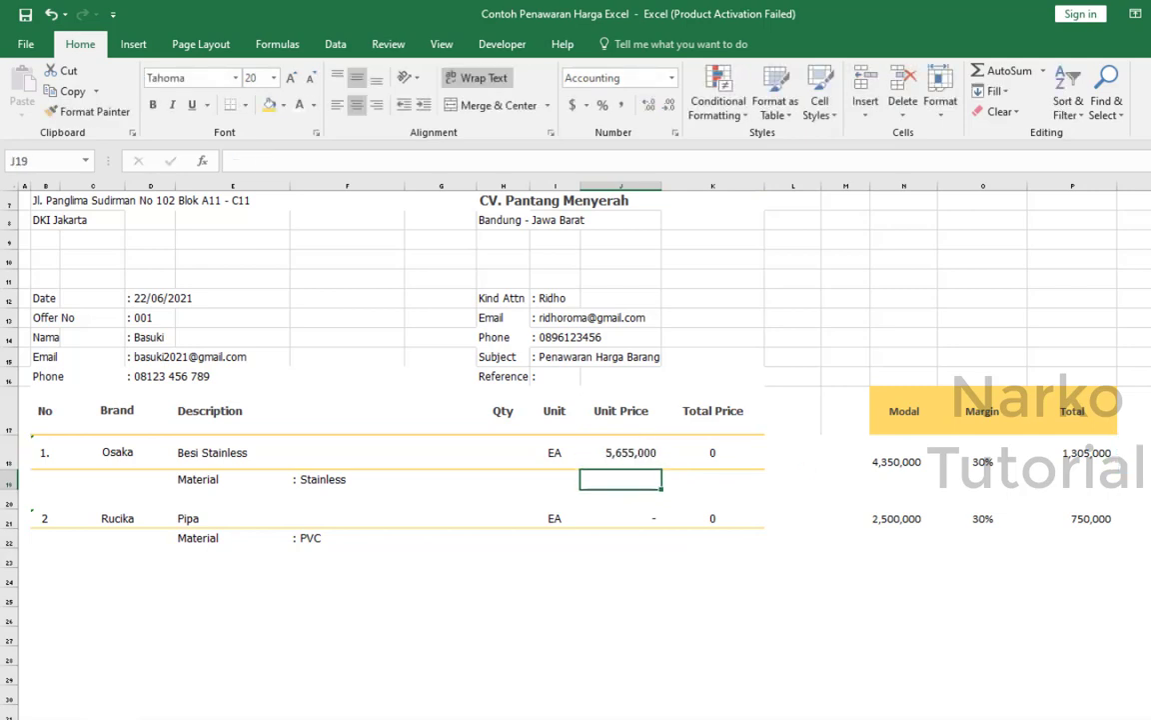
# Add the Pipa cost and its margin amount in Q21 with the formula =N21+P21.
pyautogui.click(1136, 519)
pyautogui.write('=')
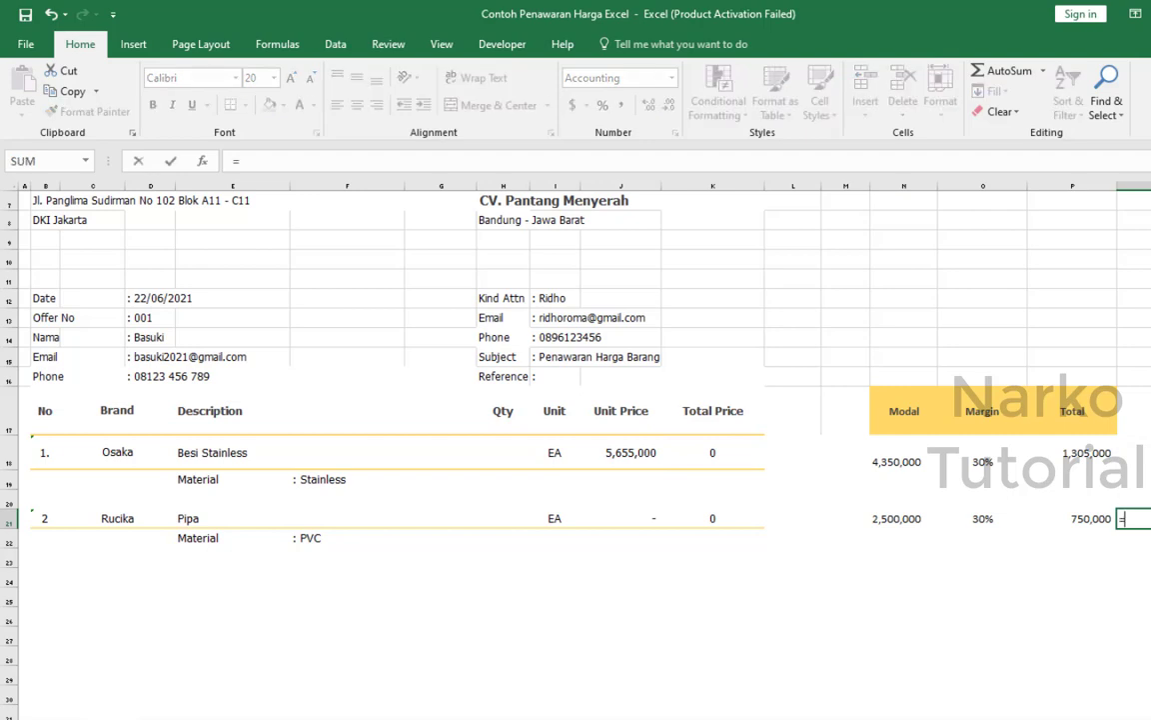
pyautogui.click(878, 517)
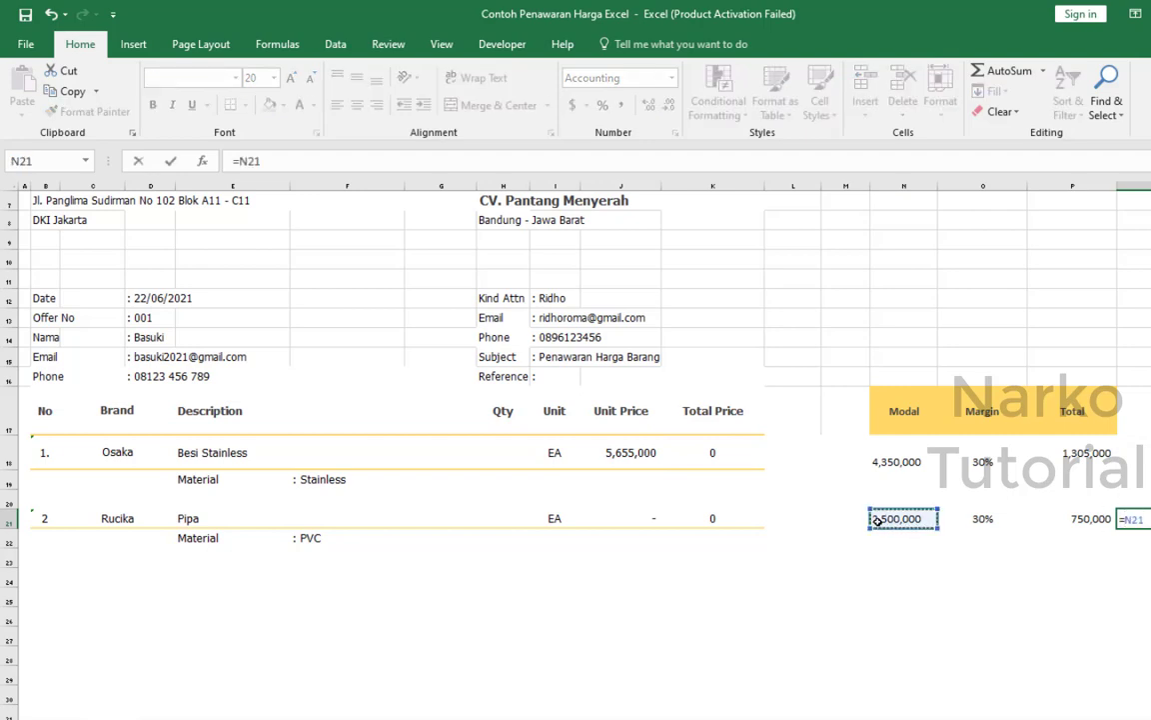
pyautogui.write('+')
pyautogui.click(1081, 519)
pyautogui.press('Return')
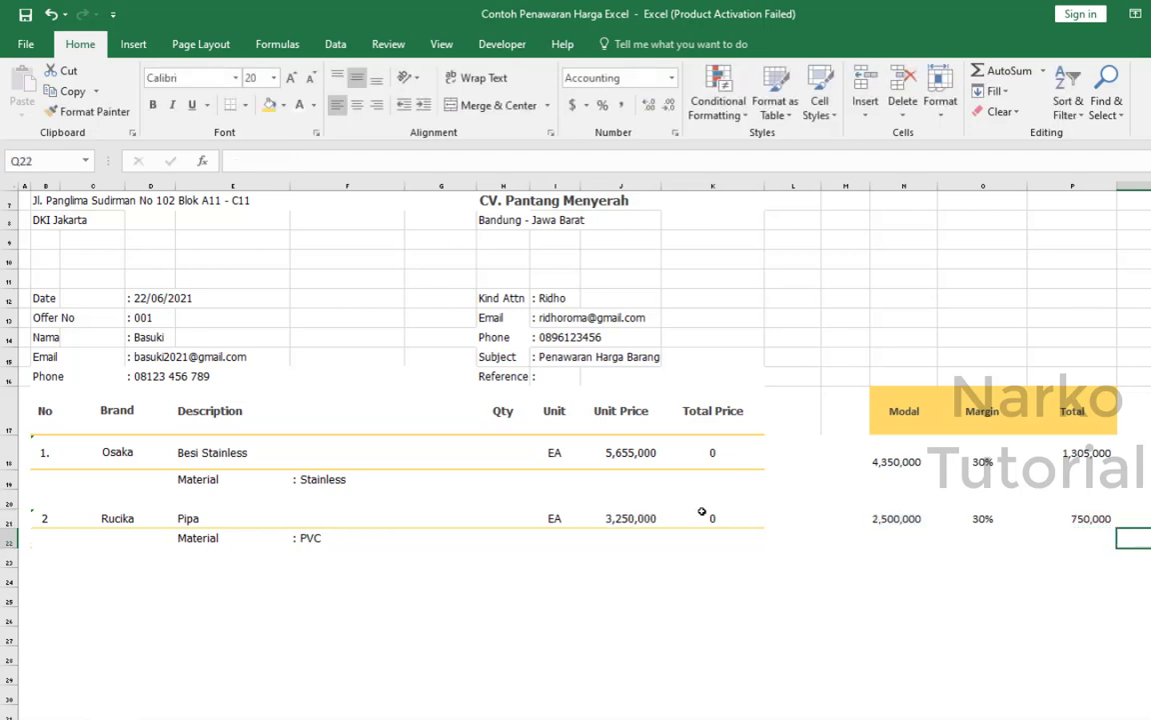
# Link the Pipa Unit Price in J21 to its cost-plus-margin cell with the formula =Q21.
pyautogui.click(650, 516)
pyautogui.press('F2')
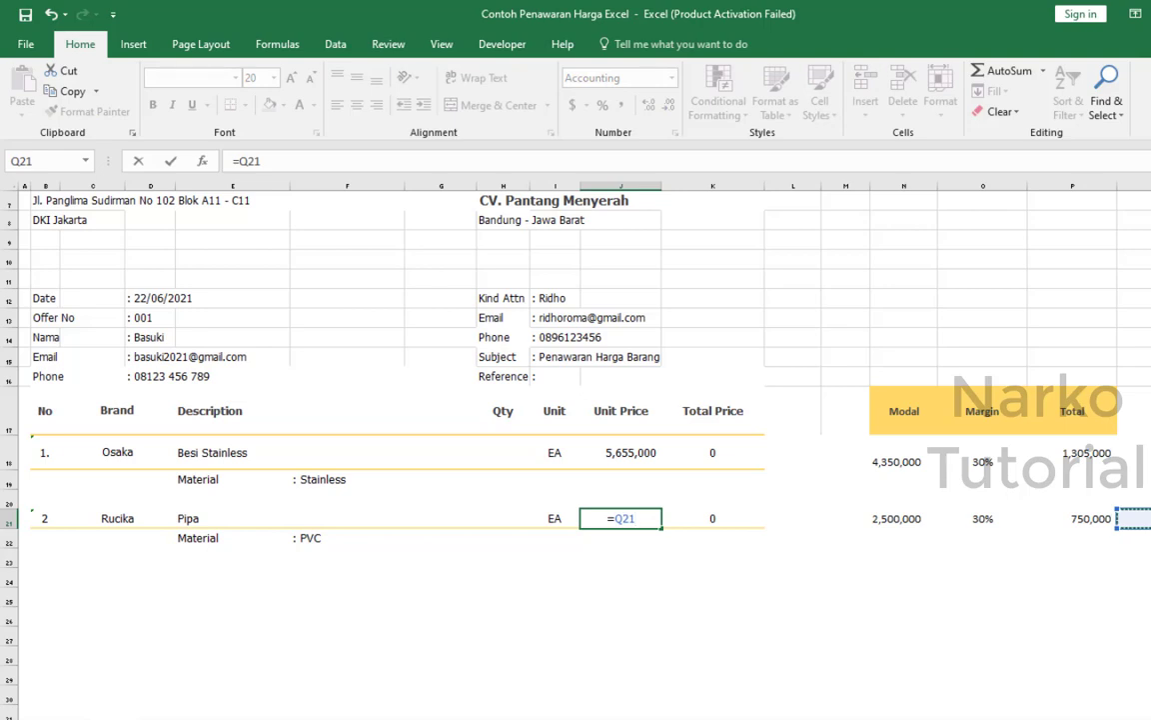
pyautogui.press('Return')
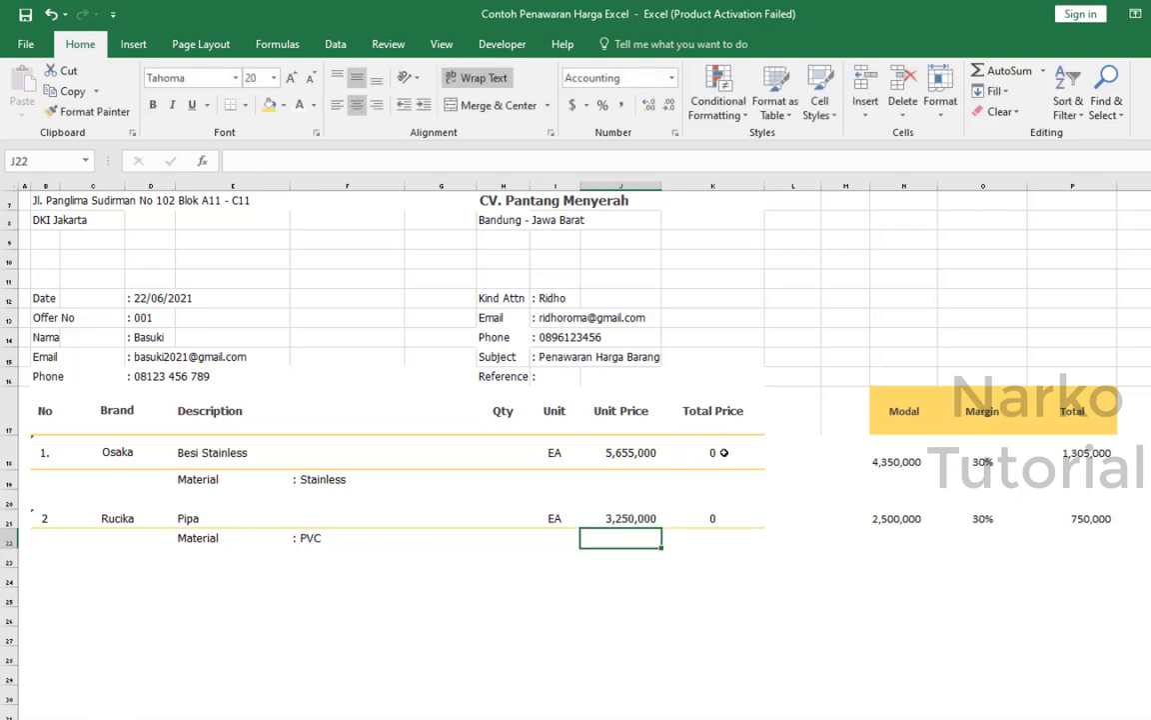
# Clear the existing Total Price formulas of Besi Stainless and Pipa in K18 and K21.
pyautogui.click(719, 442)
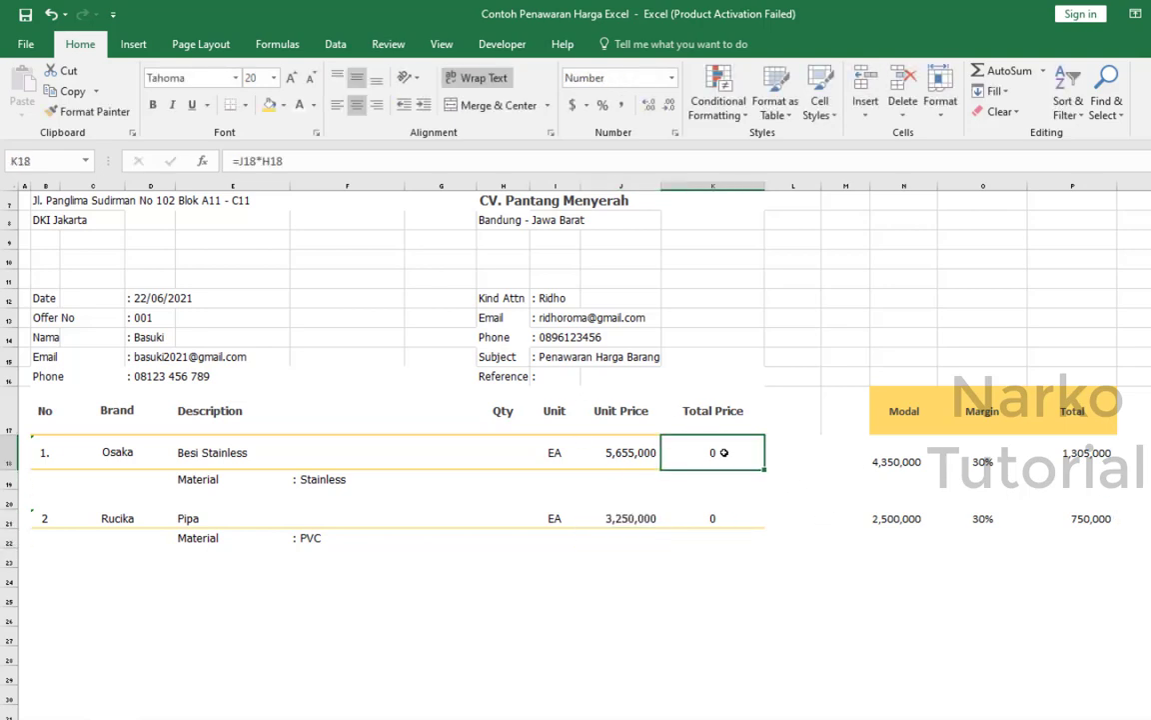
pyautogui.click(717, 512)
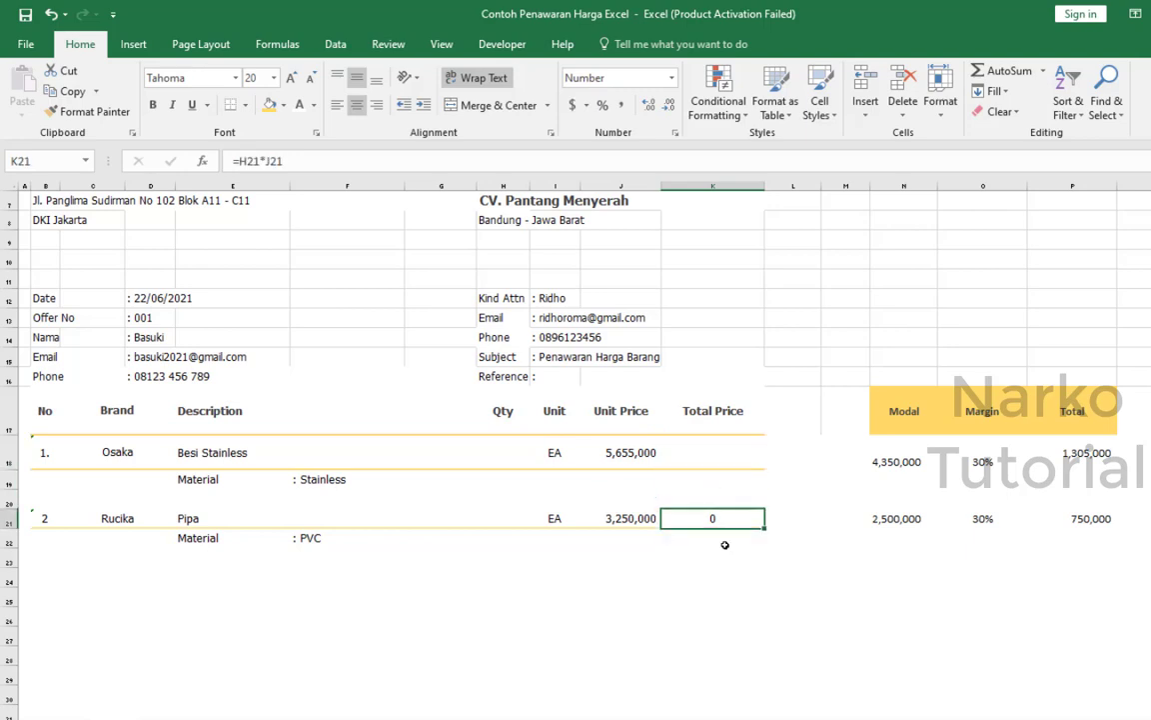
pyautogui.press('Delete')
pyautogui.click(732, 571)
# Enter the Qty values 1025 for Besi Stainless in H18 and 505 for Pipa in H21.
pyautogui.click(503, 464)
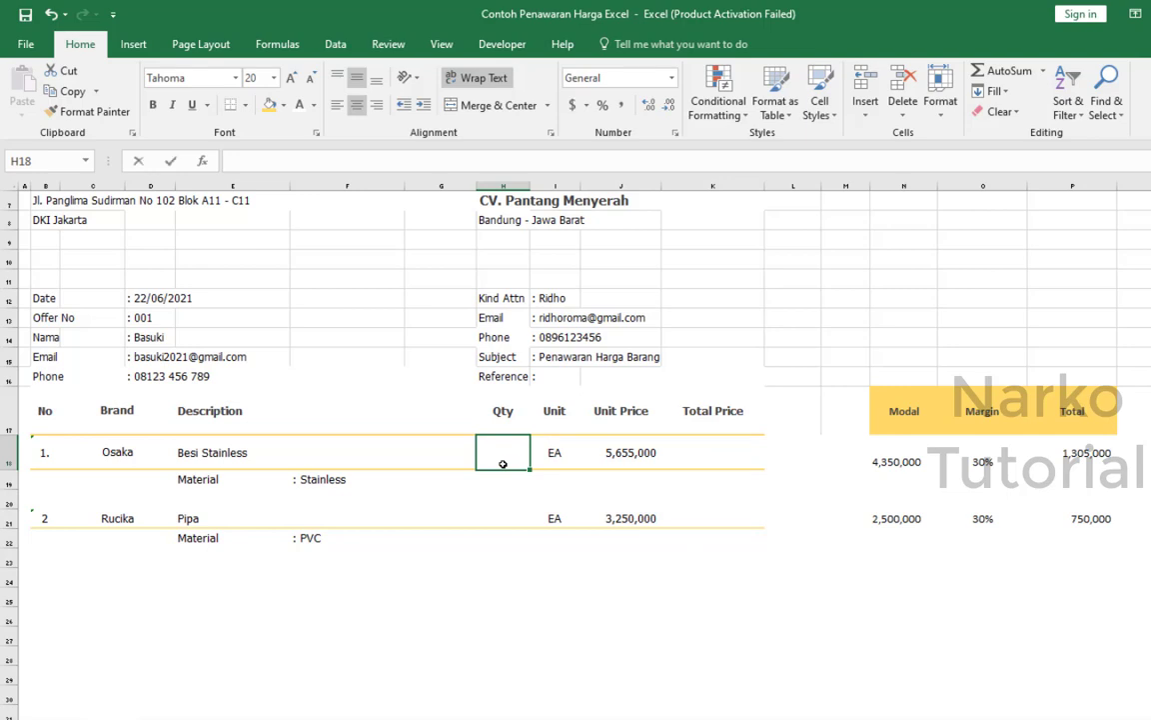
pyautogui.write('1025')
pyautogui.press('Return')
pyautogui.press('Return')
pyautogui.press('Return')
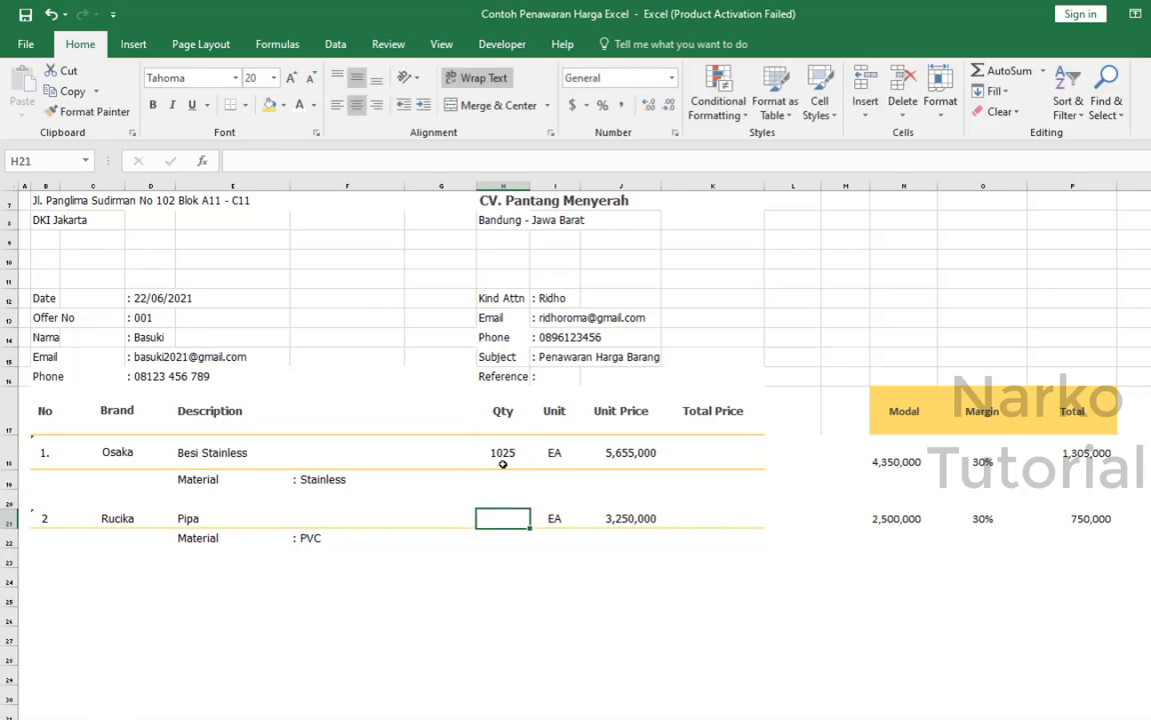
pyautogui.write('505')
pyautogui.press('Return')
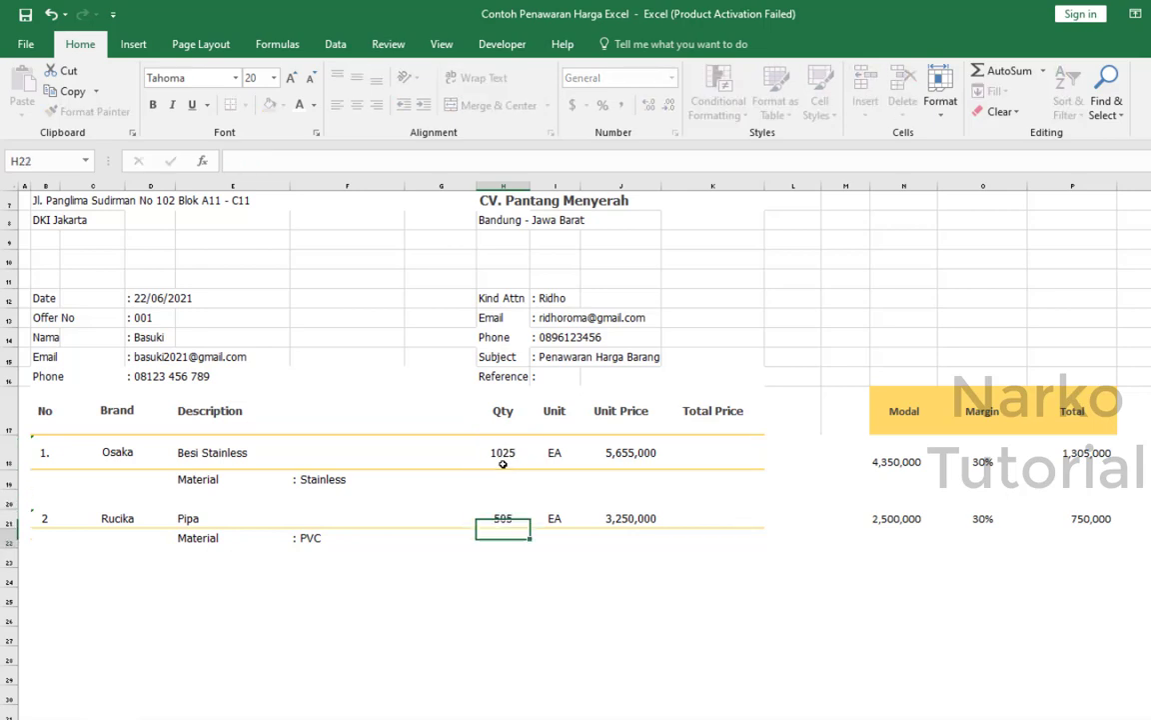
# Calculate the Besi Stainless Total Price in K18 with the formula =H18*J18.
pyautogui.click(729, 460)
pyautogui.write('=')
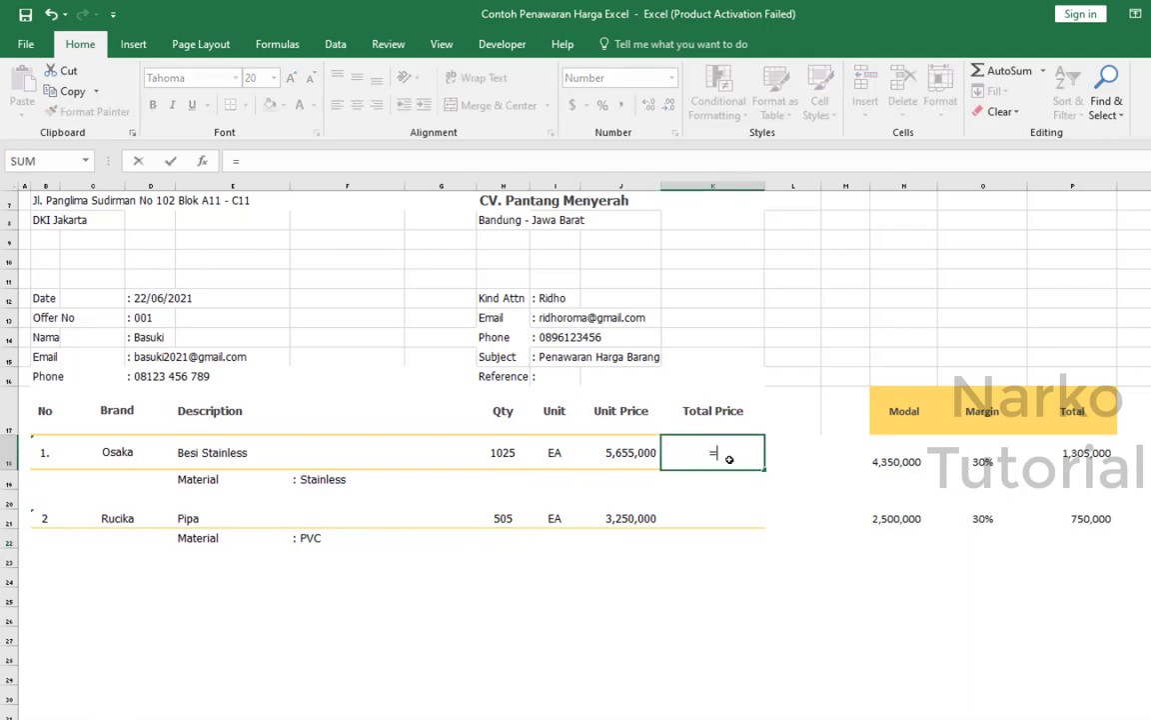
pyautogui.click(504, 455)
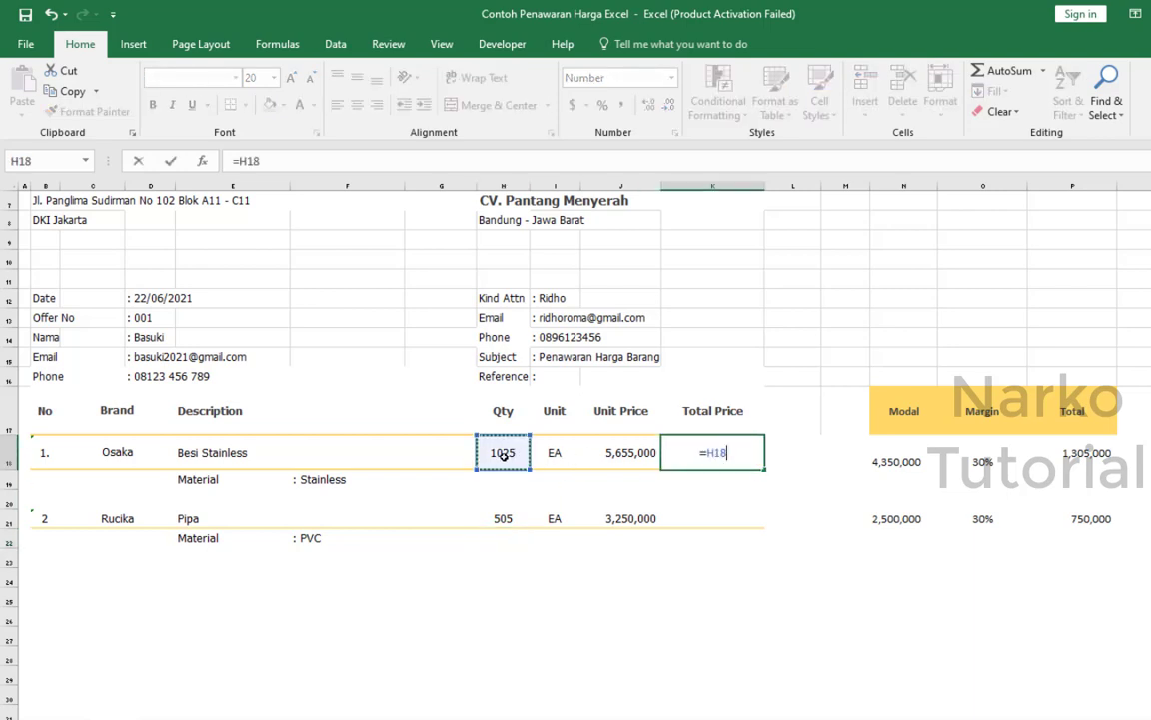
pyautogui.write('*')
pyautogui.click(606, 449)
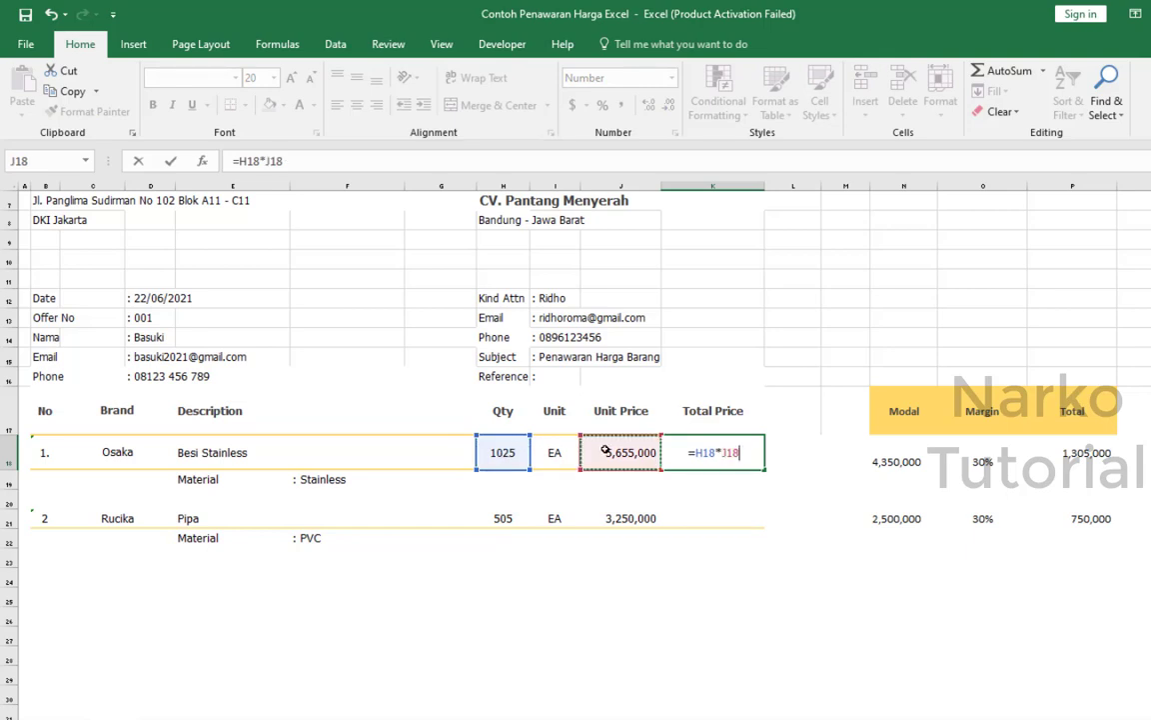
pyautogui.press('Return')
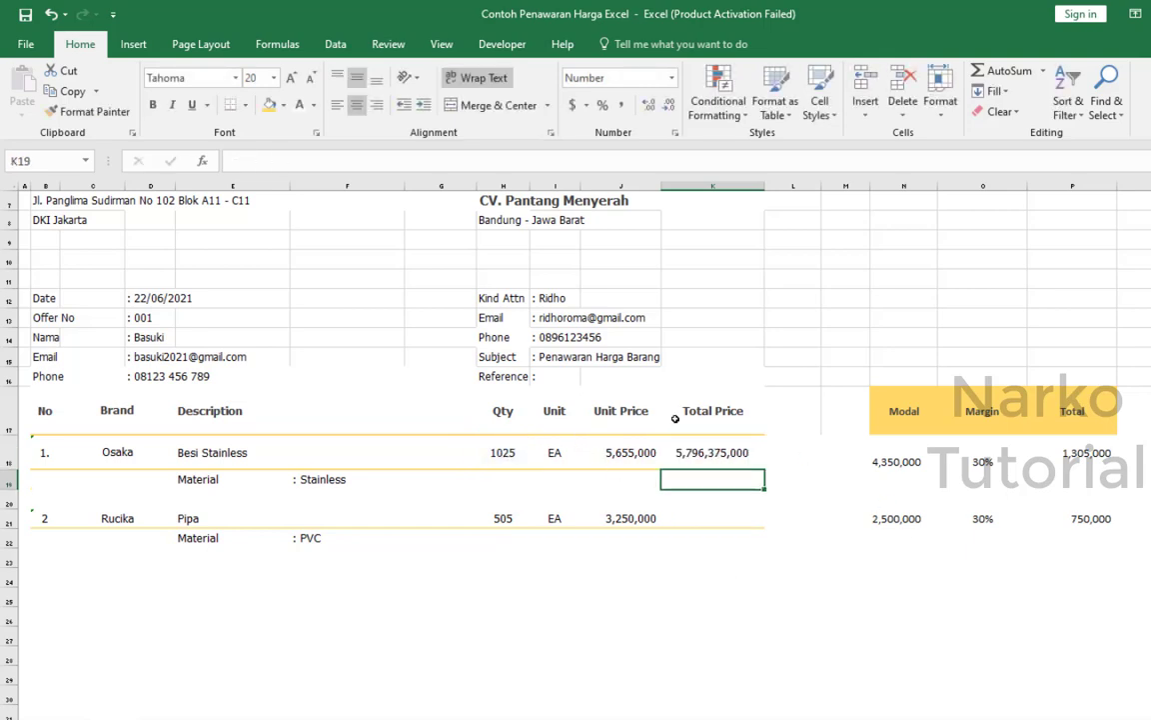
# Calculate the Pipa Total Price in K21 with the formula =H21*J21.
pyautogui.click(740, 518)
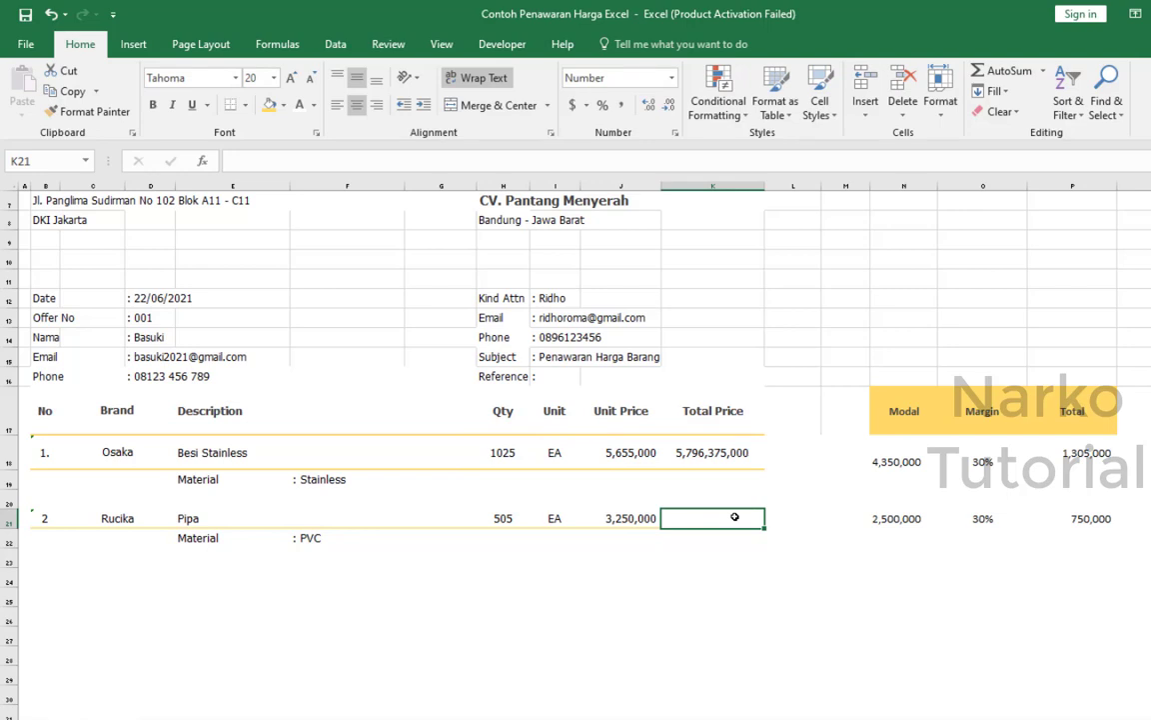
pyautogui.write('=')
pyautogui.click(506, 518)
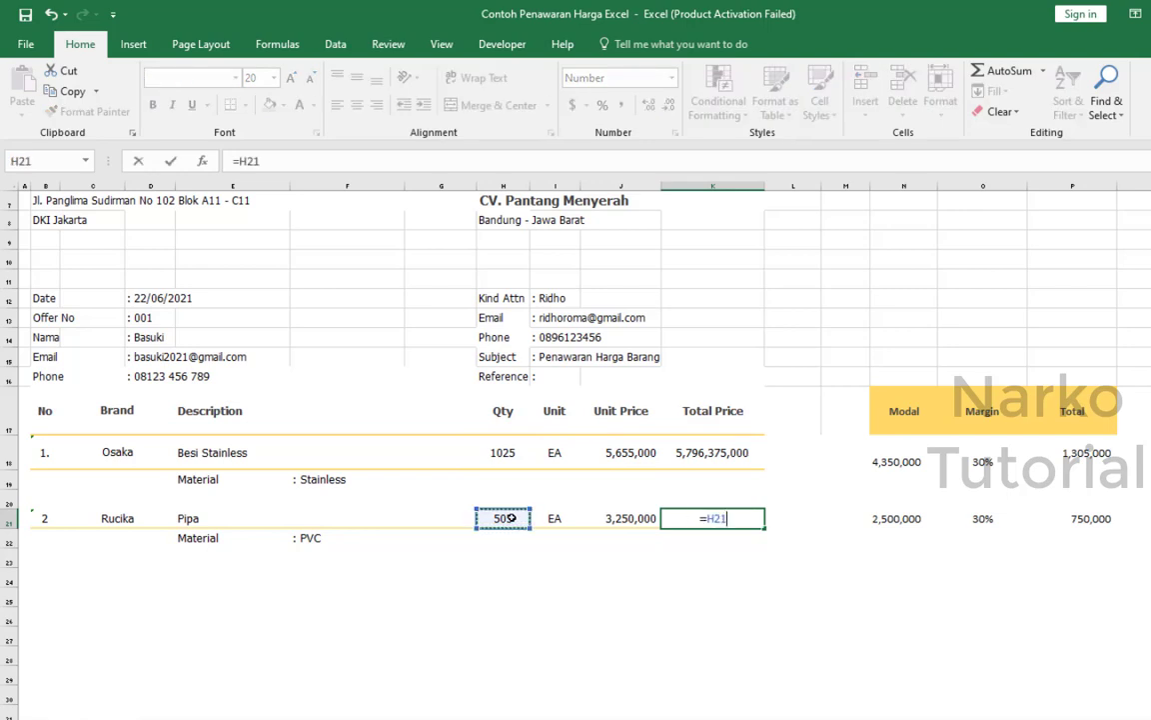
pyautogui.write('*')
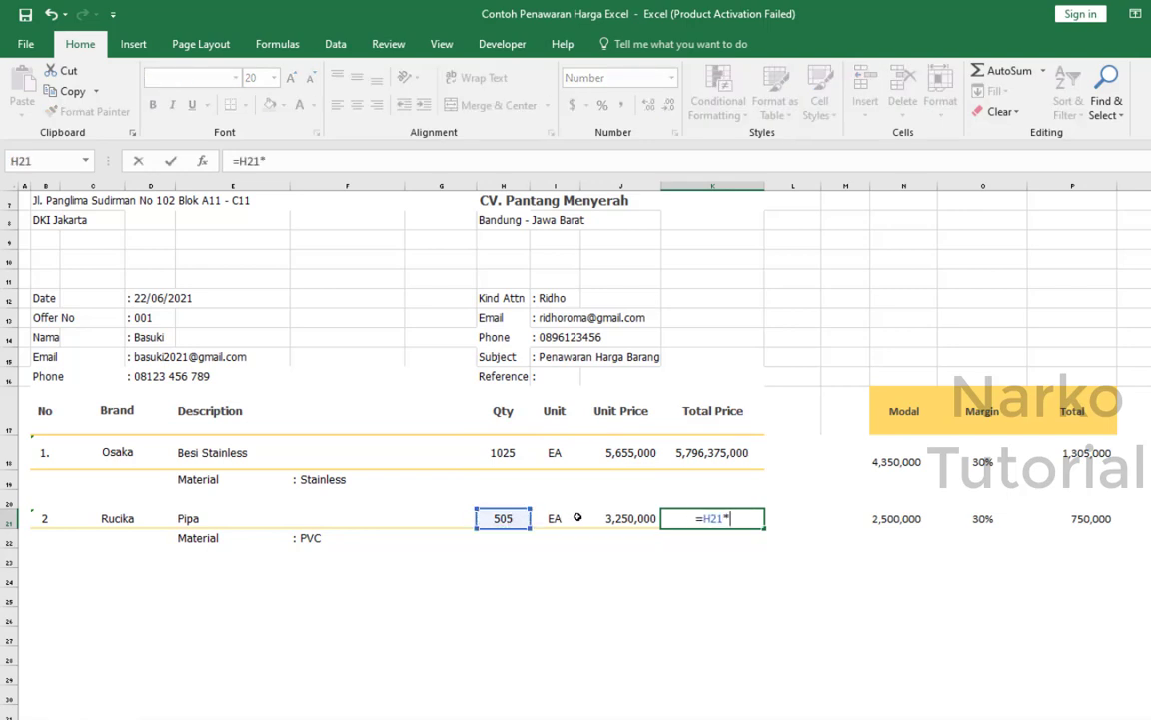
pyautogui.click(606, 504)
pyautogui.press('BackSpace')
pyautogui.press('BackSpace')
pyautogui.press('BackSpace')
pyautogui.click(616, 517)
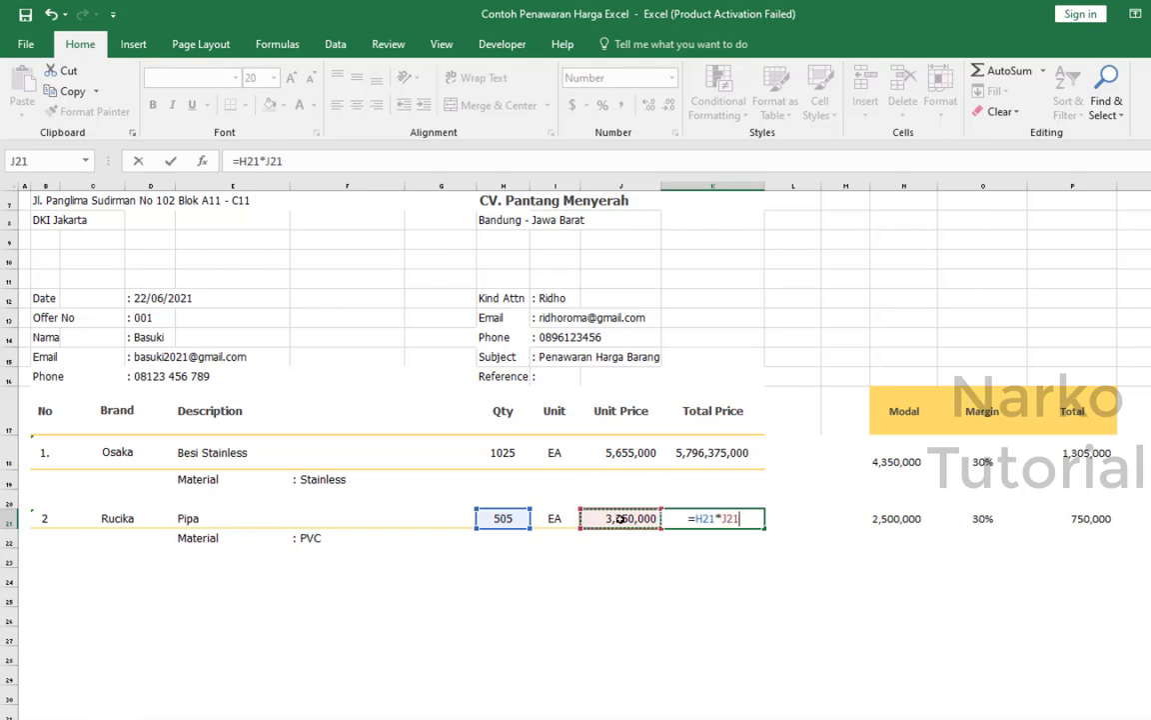
pyautogui.press('Return')
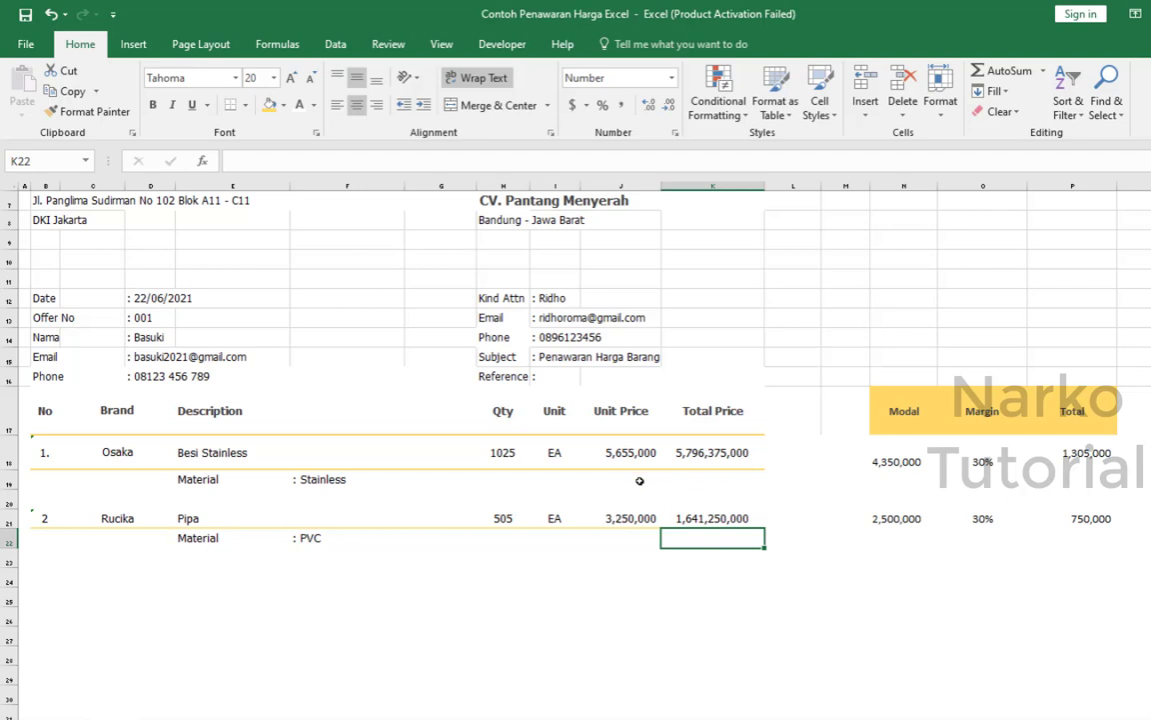
# Replace the overall Total Price formula in K39 with =sum(K18:K35) to add up the item totals.
pyautogui.scroll(-3, 639, 481)
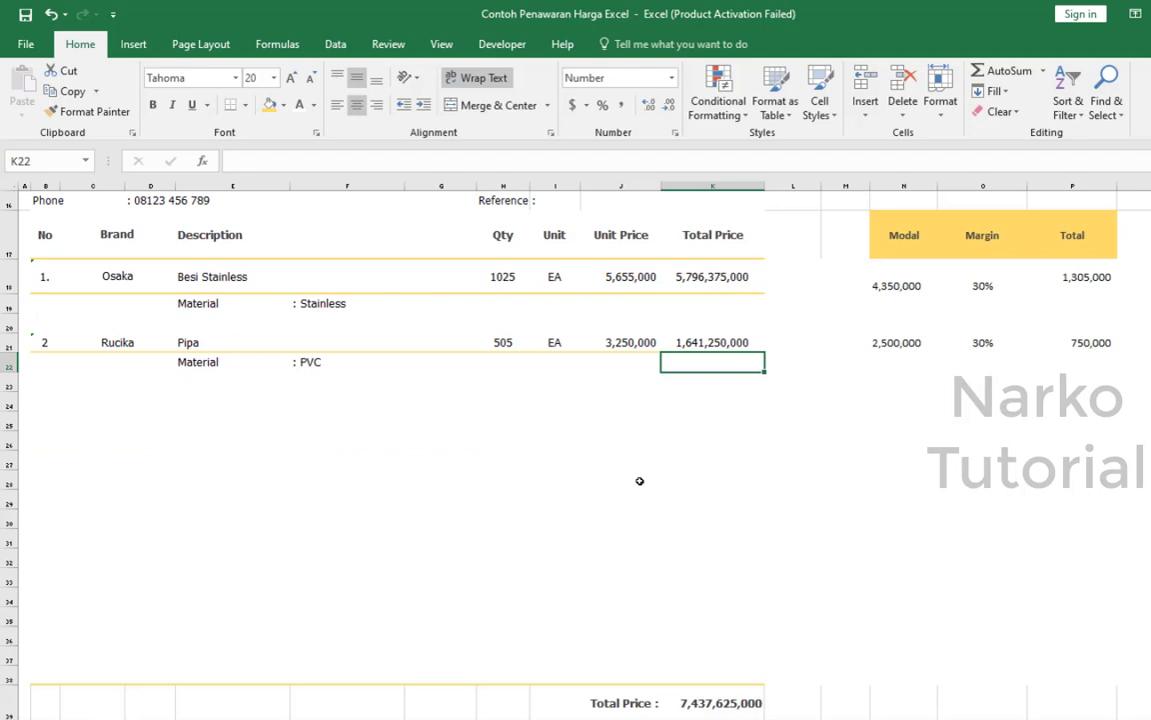
pyautogui.scroll(-1, 640, 481)
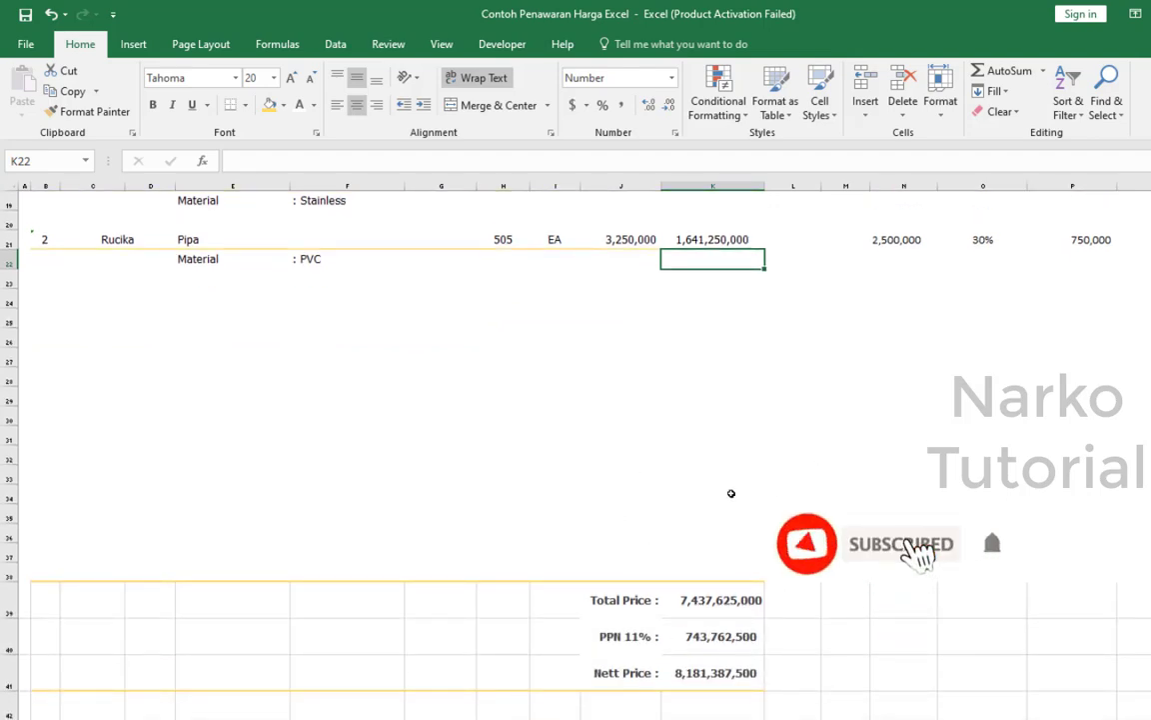
pyautogui.click(735, 599)
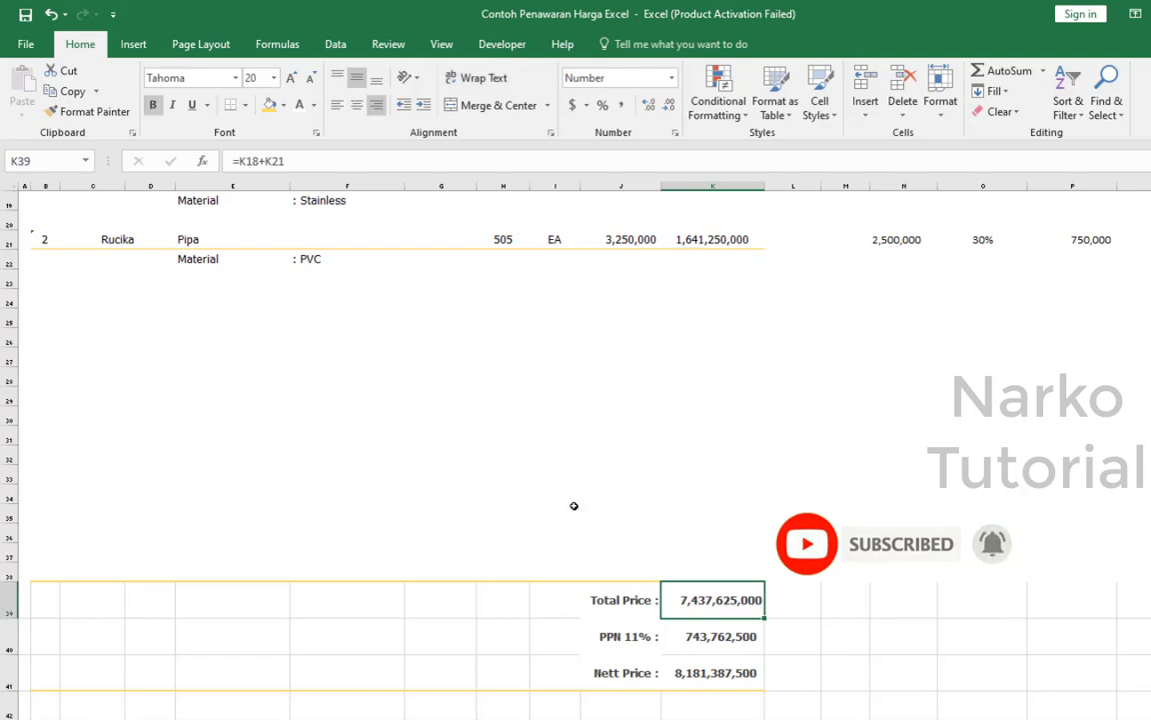
pyautogui.click(496, 163)
pyautogui.scroll(3, 766, 435)
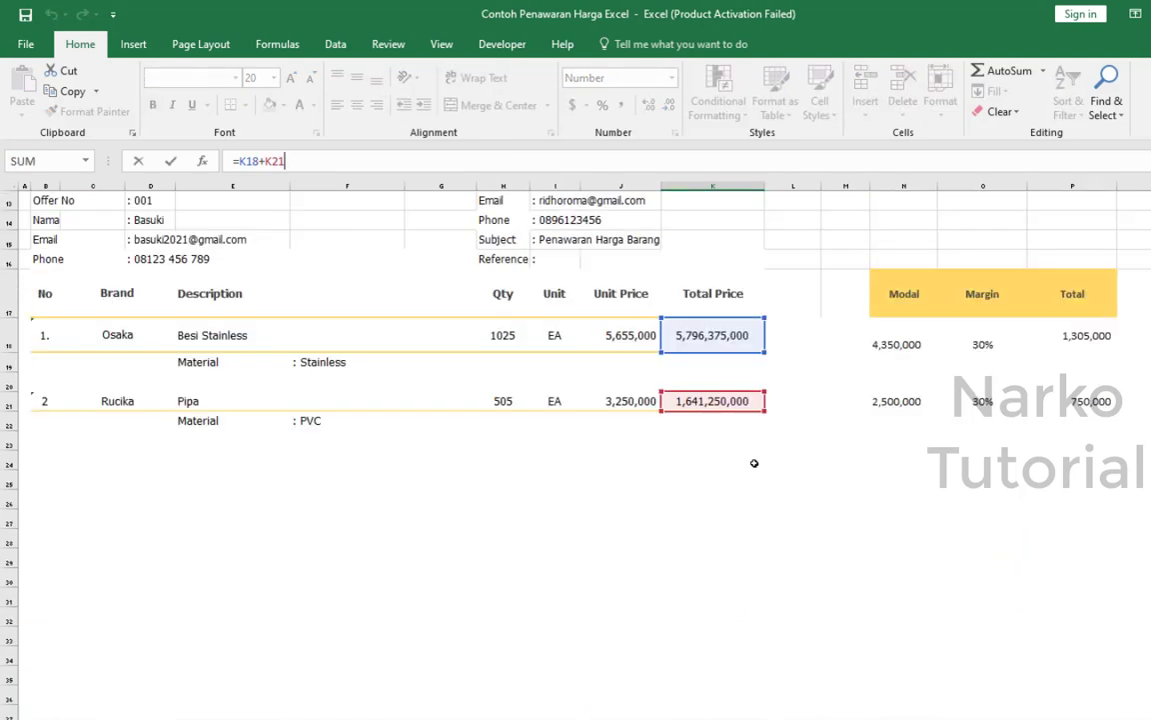
pyautogui.scroll(-5, 754, 463)
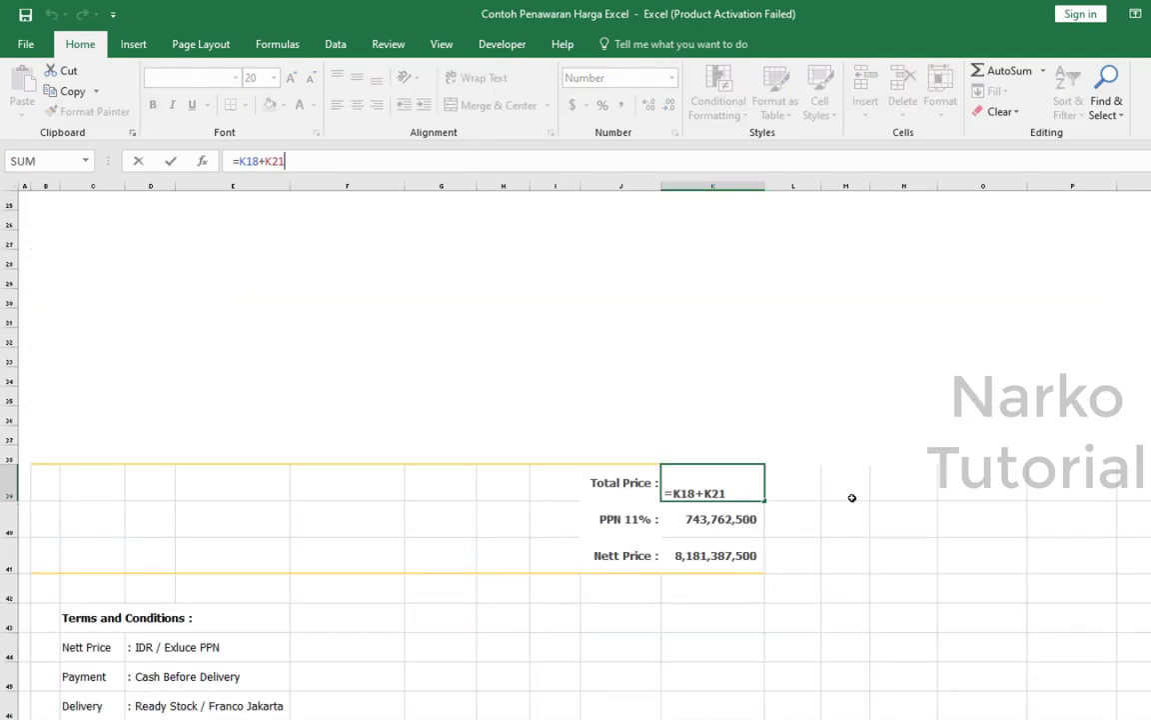
pyautogui.write('=')
pyautogui.press('BackSpace')
pyautogui.press('BackSpace')
pyautogui.press('BackSpace')
pyautogui.press('BackSpace')
pyautogui.press('BackSpace')
pyautogui.press('BackSpace')
pyautogui.press('BackSpace')
pyautogui.press('BackSpace')
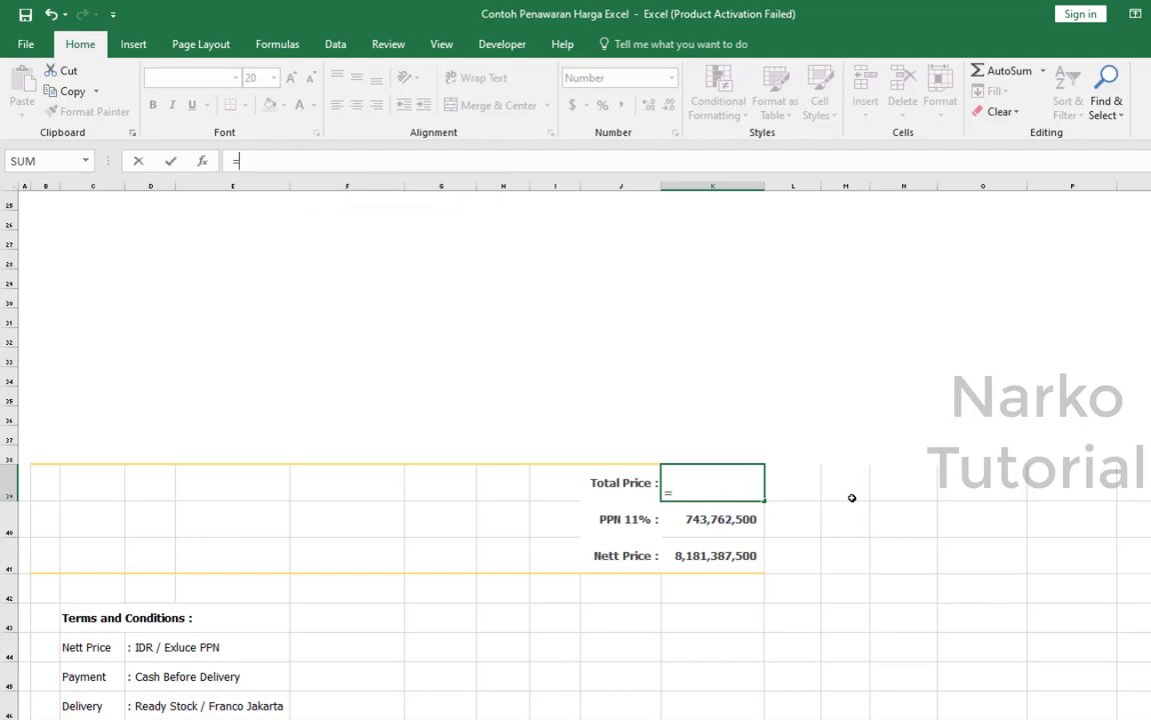
pyautogui.write('sum(')
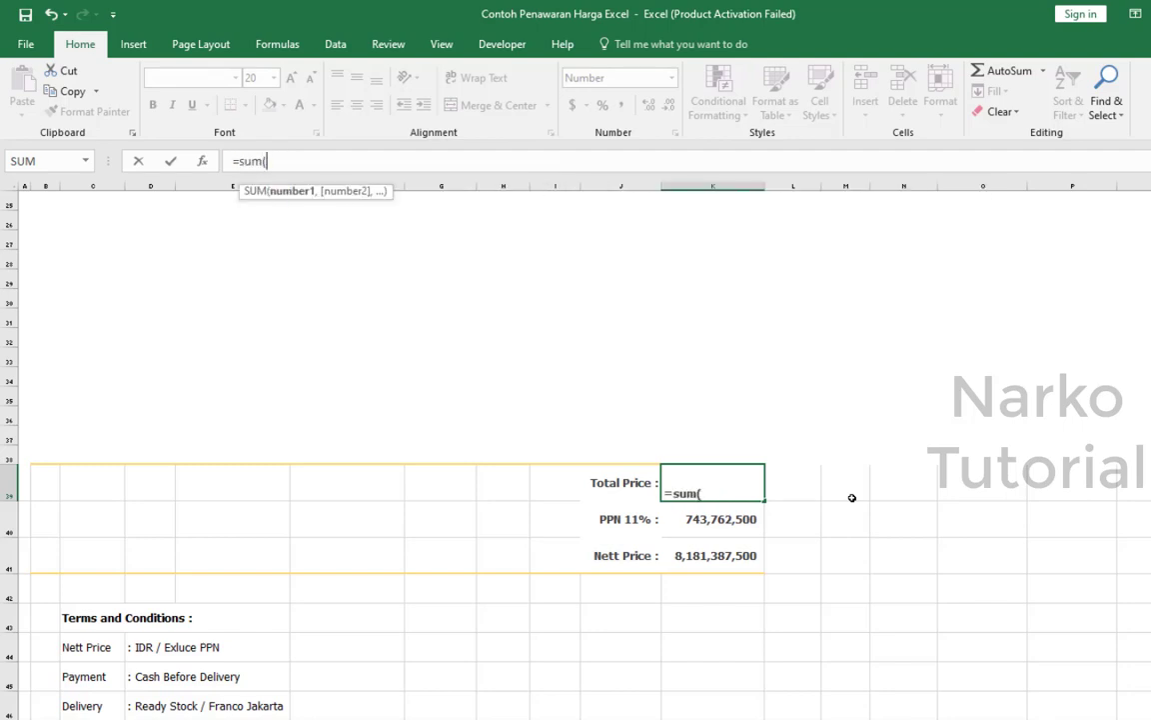
pyautogui.scroll(3, 851, 497)
pyautogui.click(684, 276)
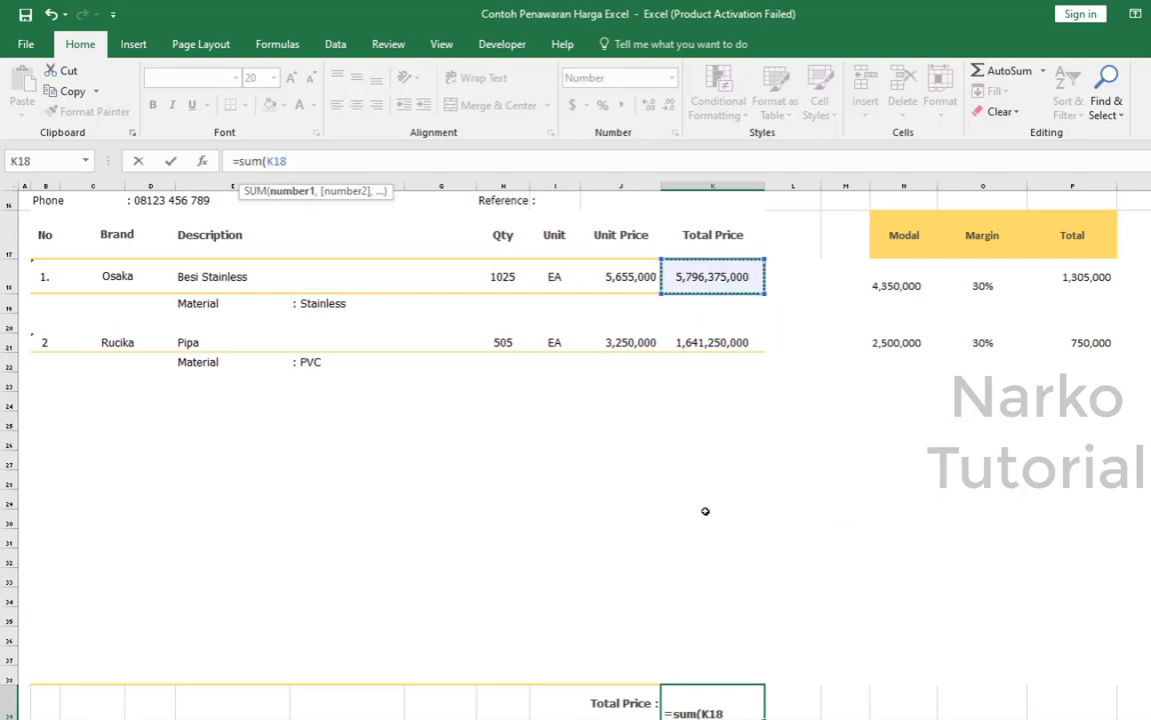
pyautogui.moveTo(705, 612); pyautogui.dragTo(705, 612)
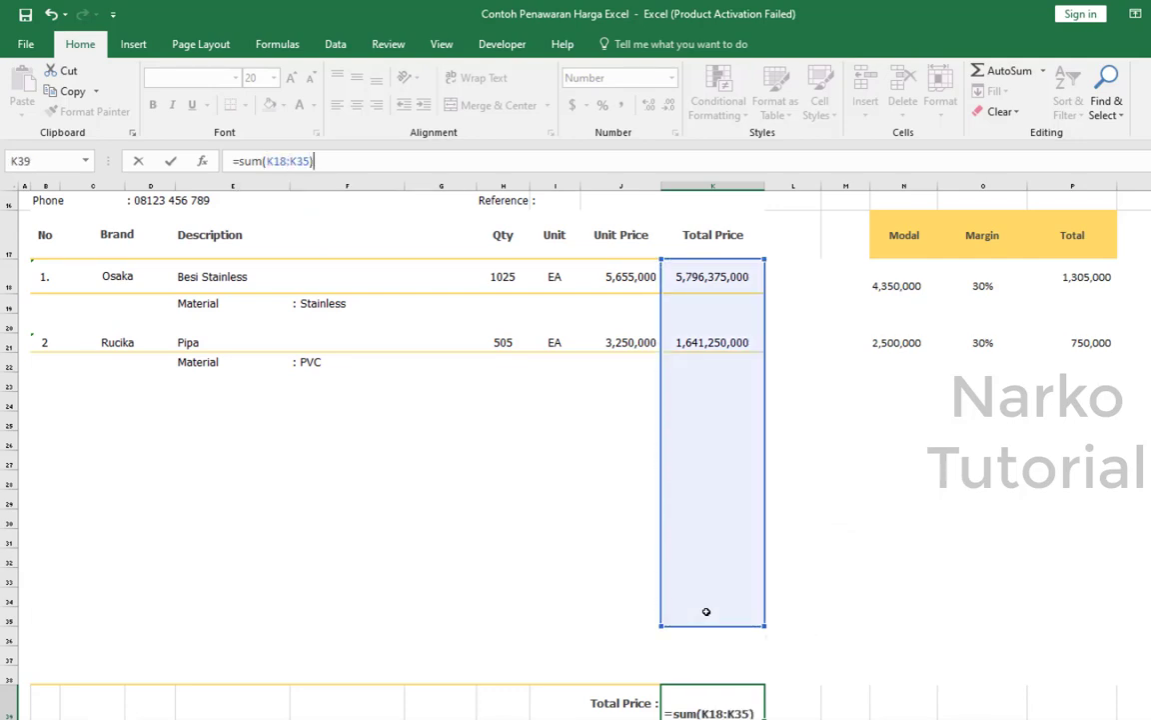
pyautogui.press('Return')
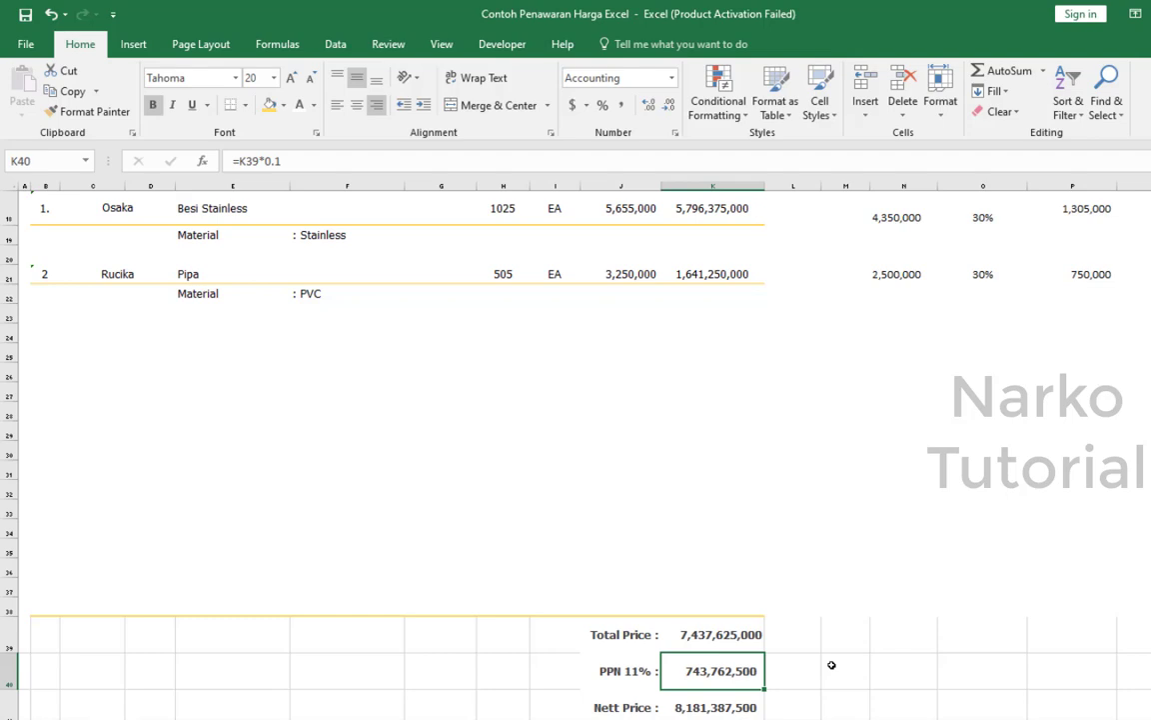
# Calculate the PPN 11% tax in K40 with the formula =K39*11%.
pyautogui.write('=')
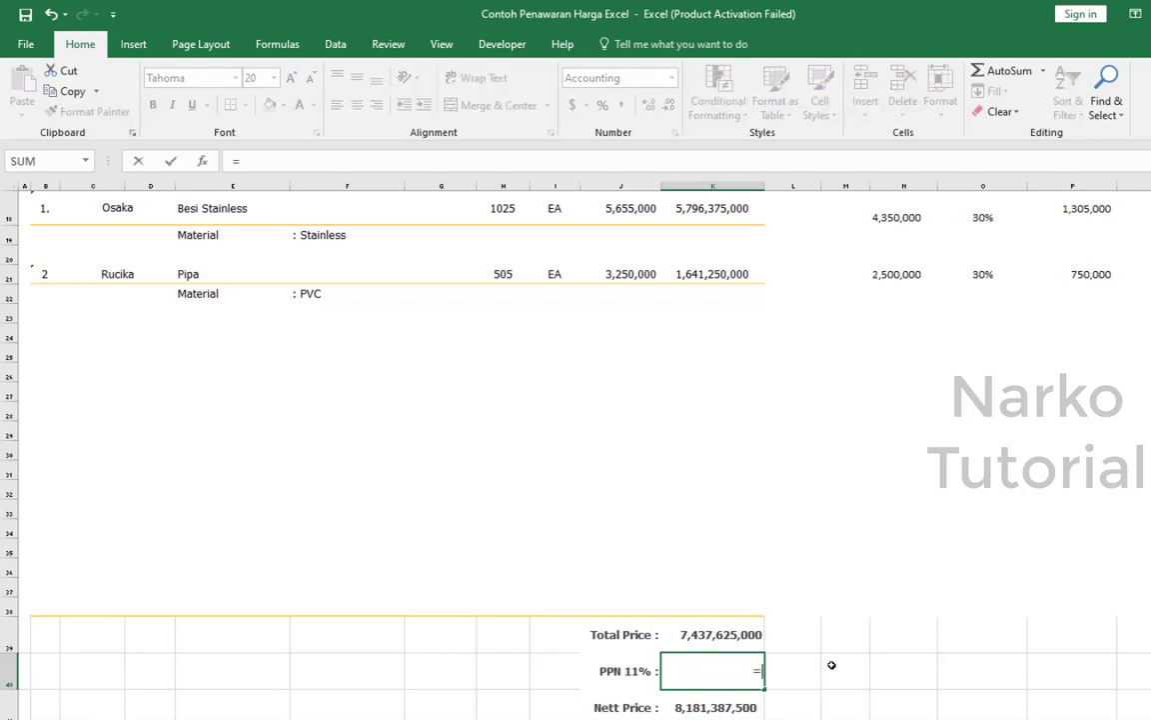
pyautogui.click(734, 634)
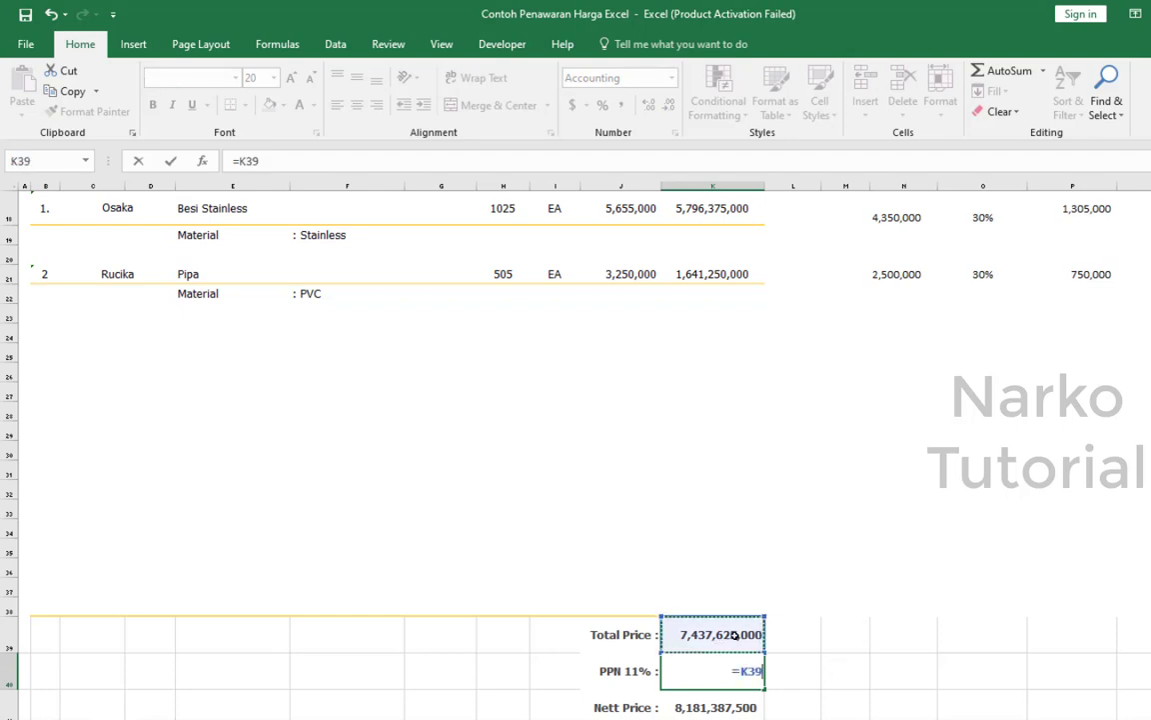
pyautogui.write('*11')
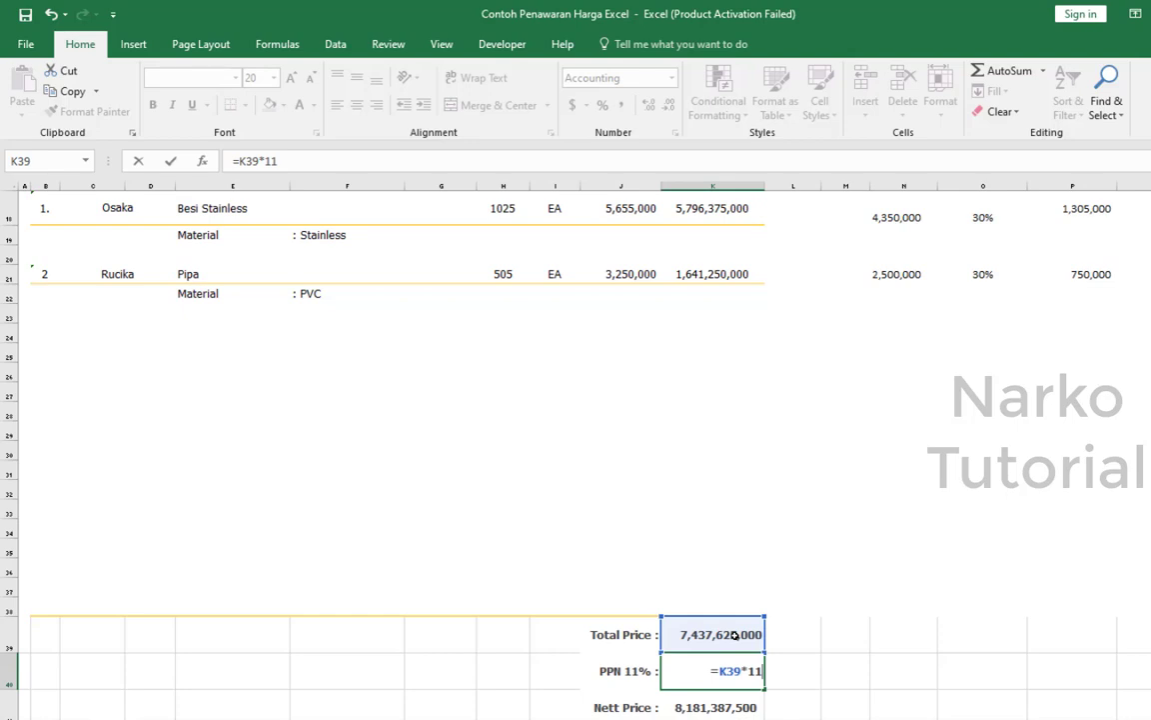
pyautogui.write('%')
pyautogui.press('Return')
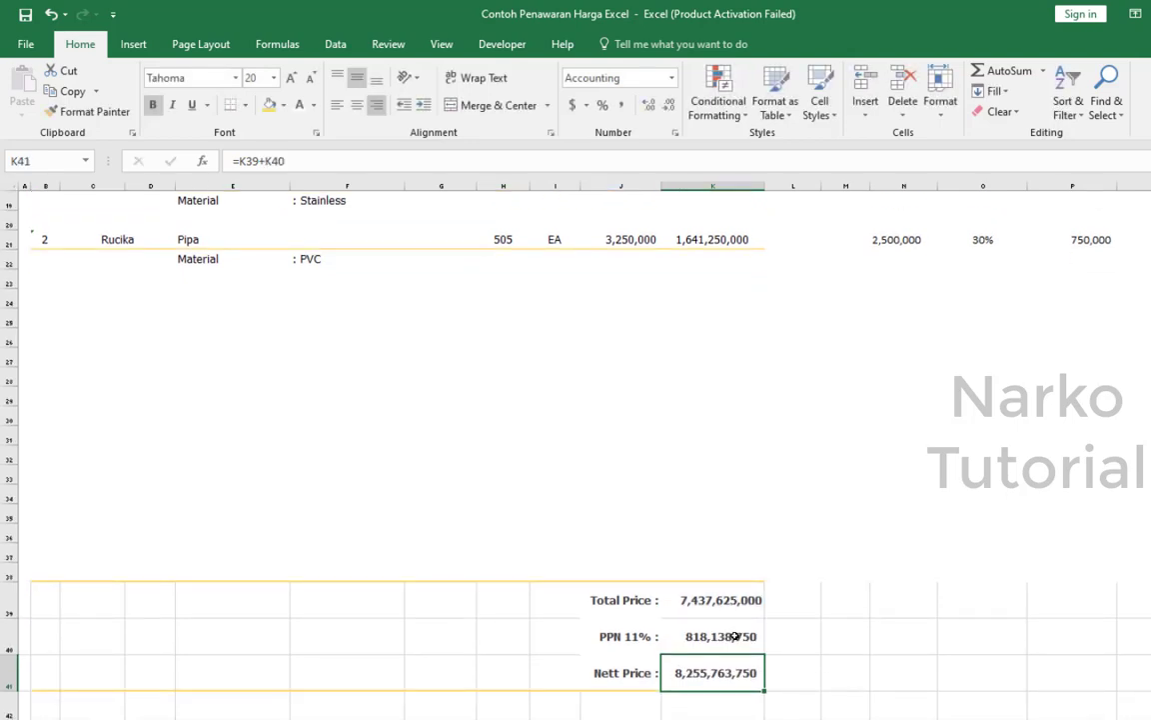
# Inspect the Nett Price formula in K41 and the cells it references, leaving it unedited.
pyautogui.click(880, 650)
pyautogui.click(712, 665)
pyautogui.click(442, 162)
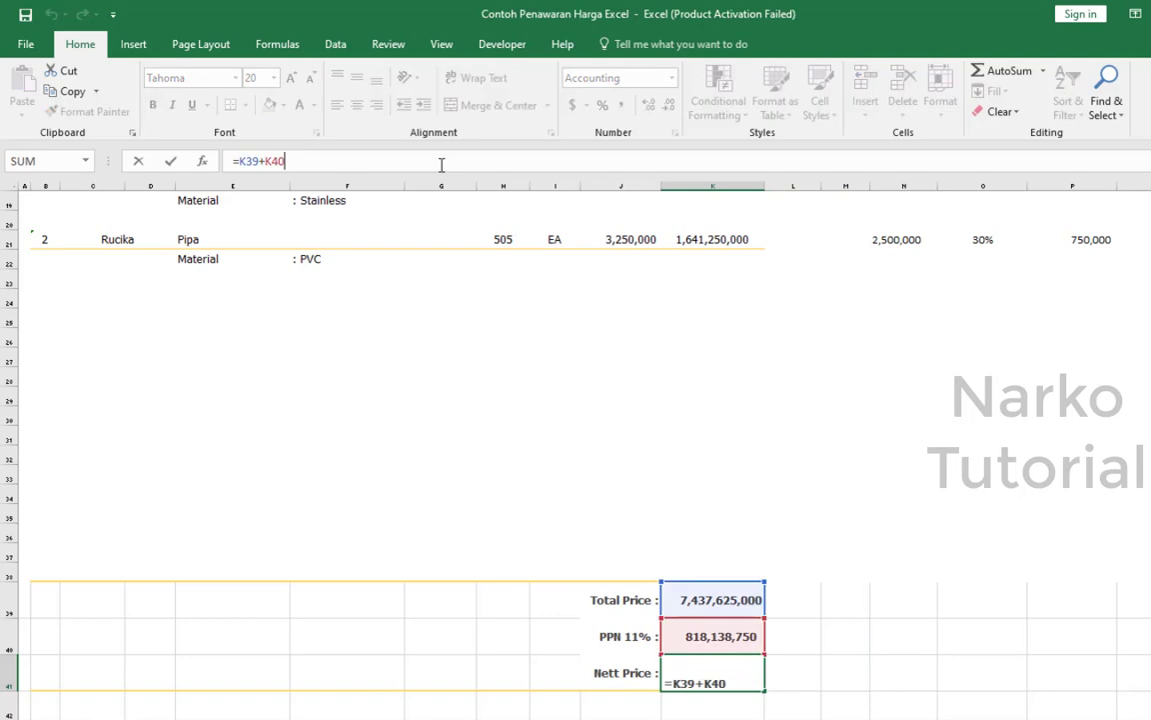
pyautogui.click(902, 590)
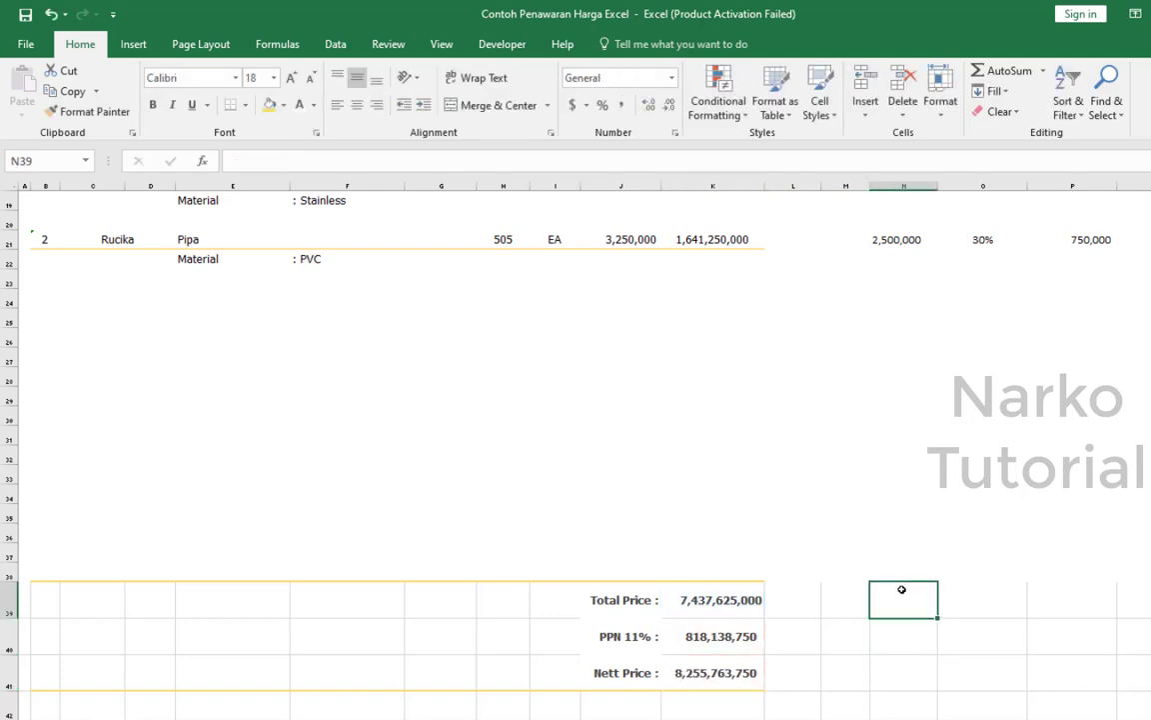
# Review the Nett Price and Payment entries under Terms and Conditions alongside the price summary.
pyautogui.scroll(-2, 901, 590)
pyautogui.scroll(7, 901, 589)
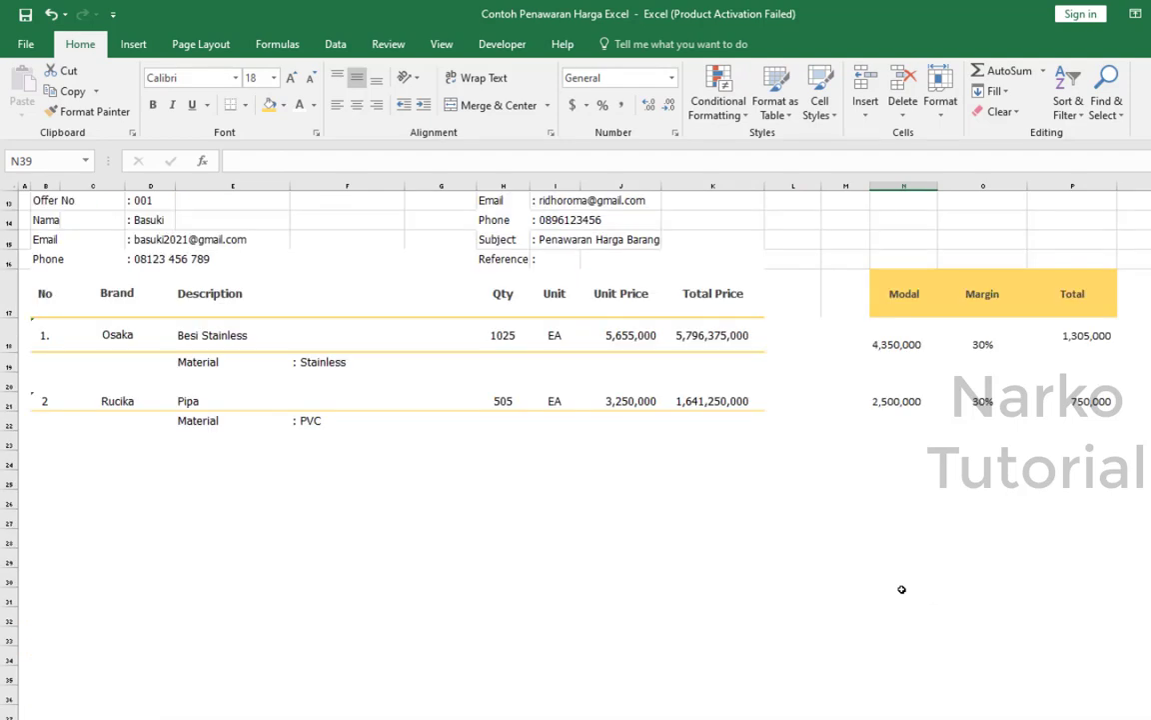
pyautogui.scroll(-7, 902, 589)
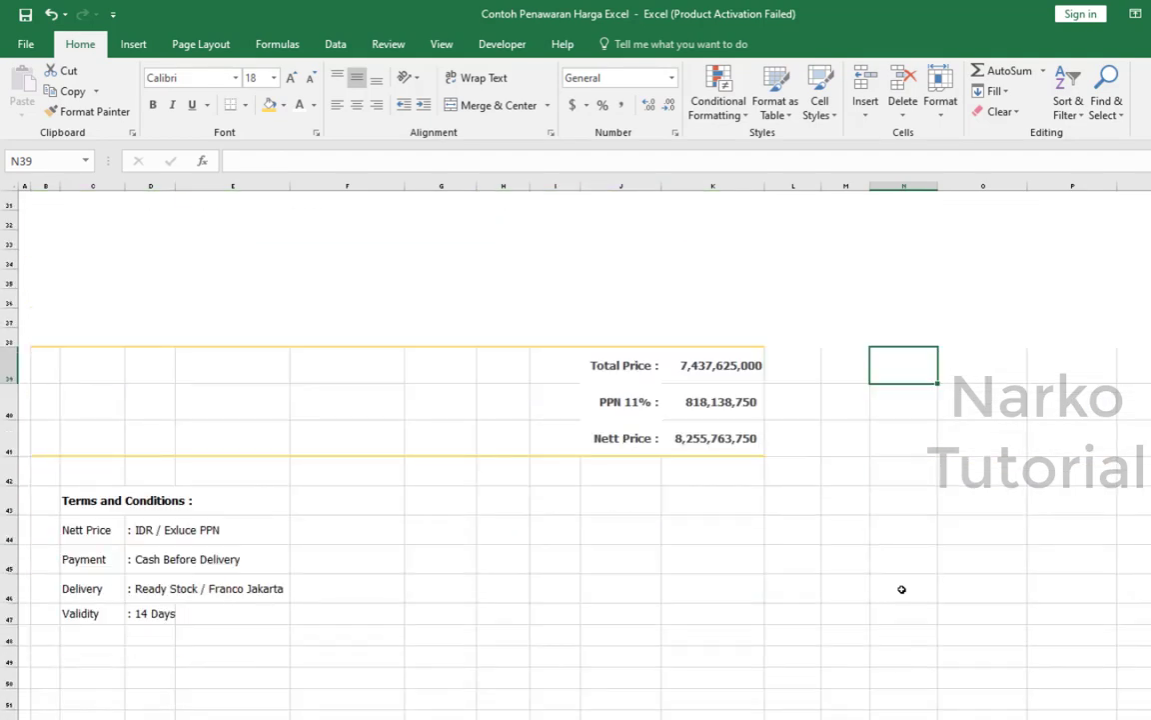
pyautogui.scroll(-1, 902, 589)
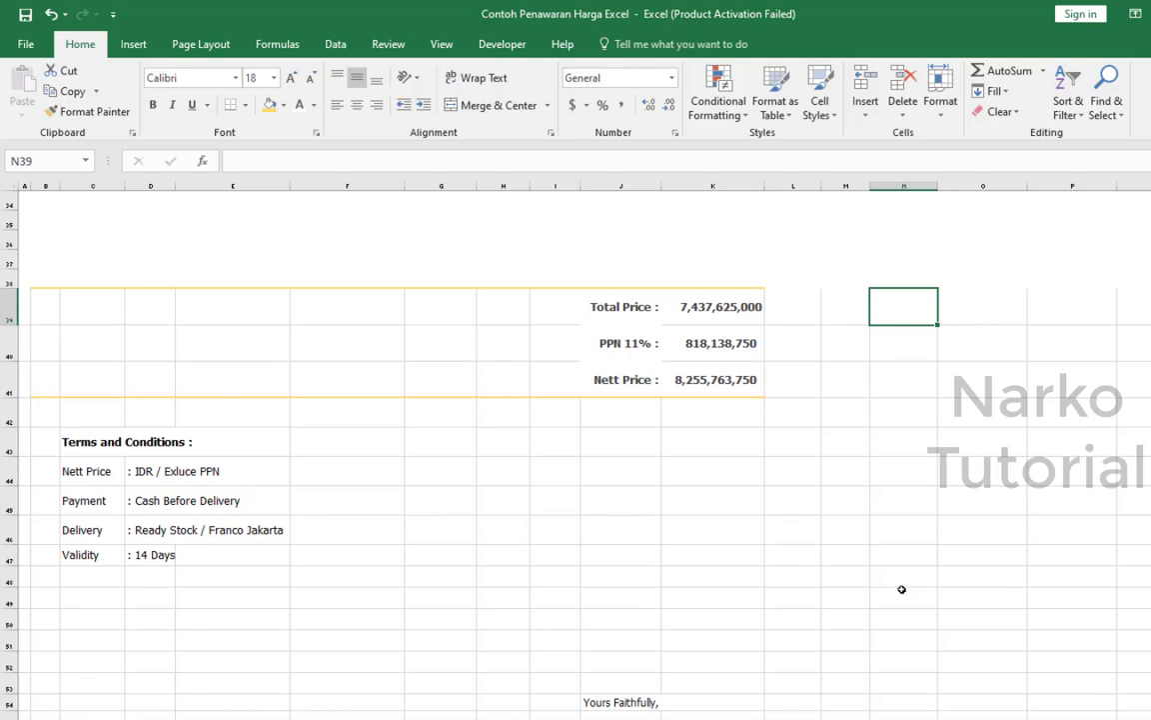
pyautogui.click(142, 471)
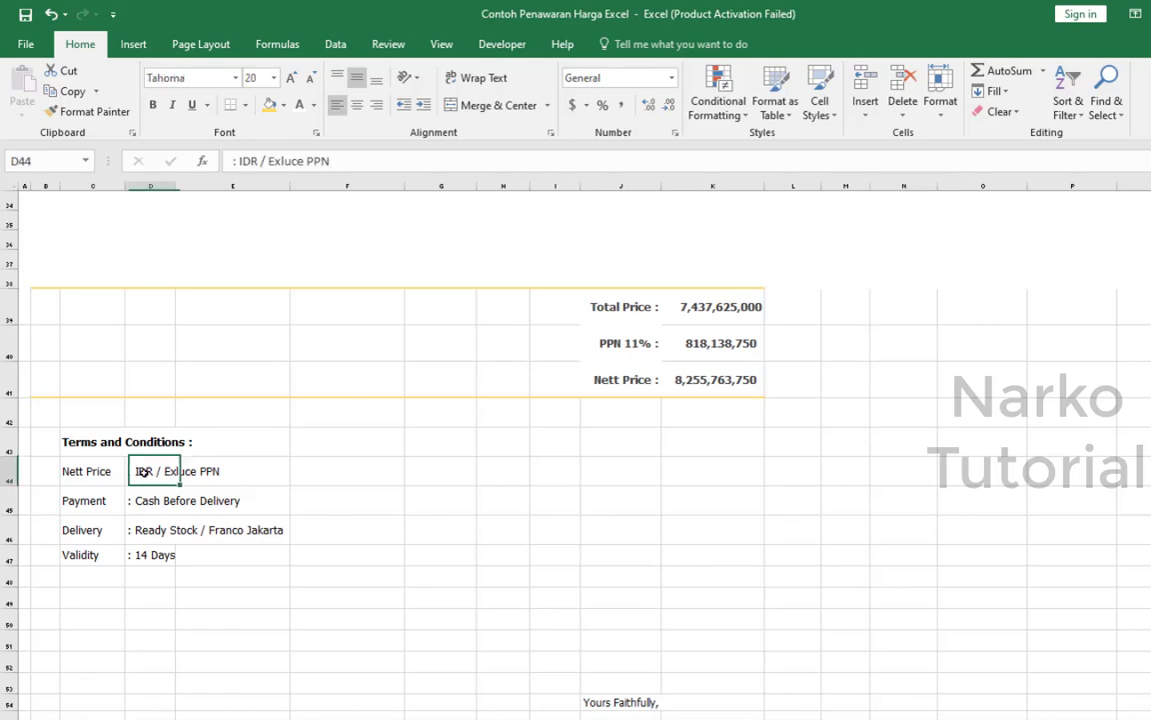
pyautogui.click(344, 568)
pyautogui.click(87, 475)
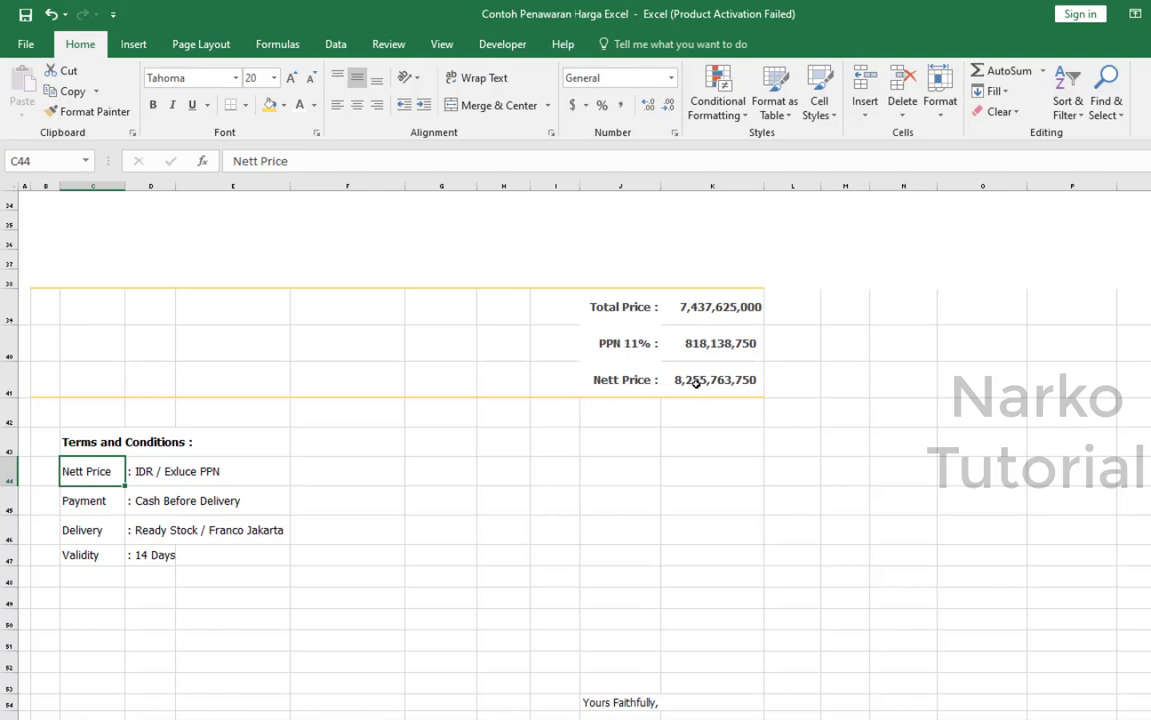
pyautogui.click(172, 471)
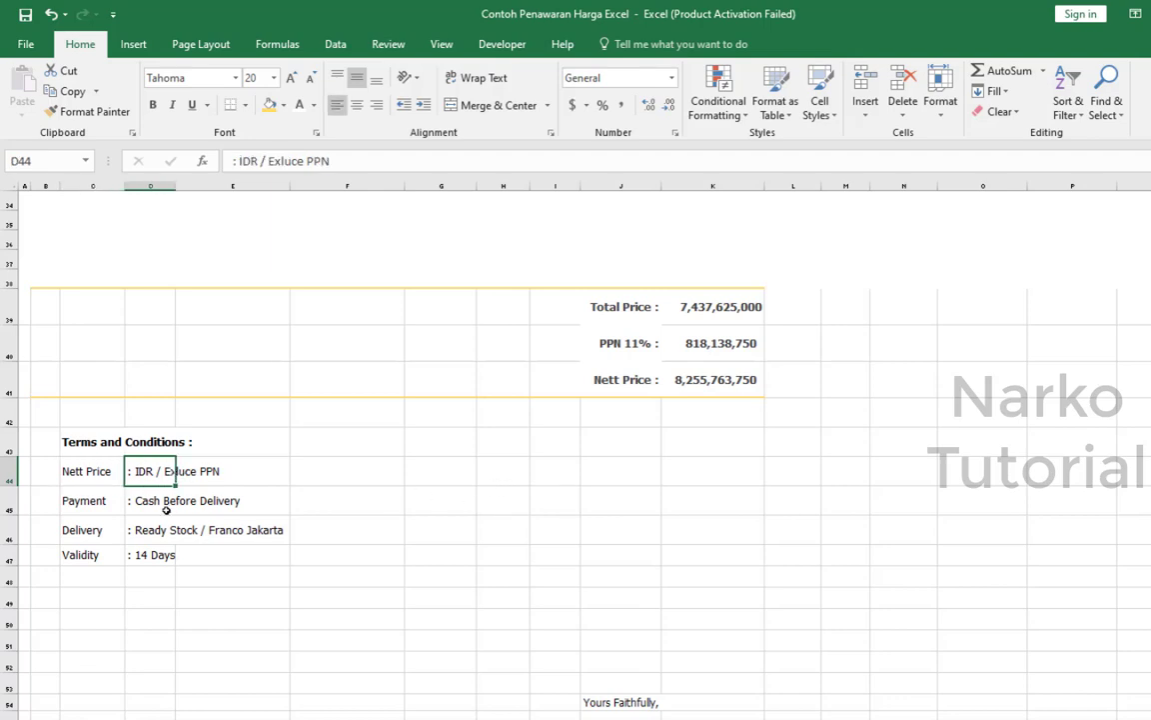
pyautogui.click(71, 505)
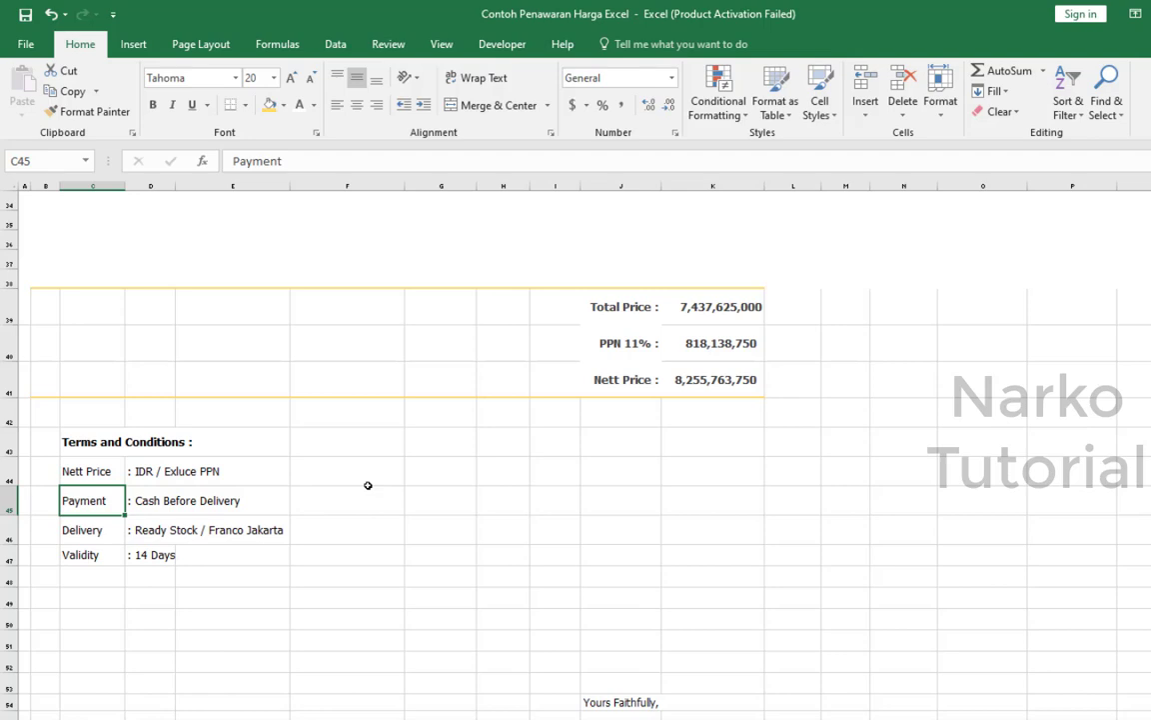
pyautogui.scroll(3, 662, 420)
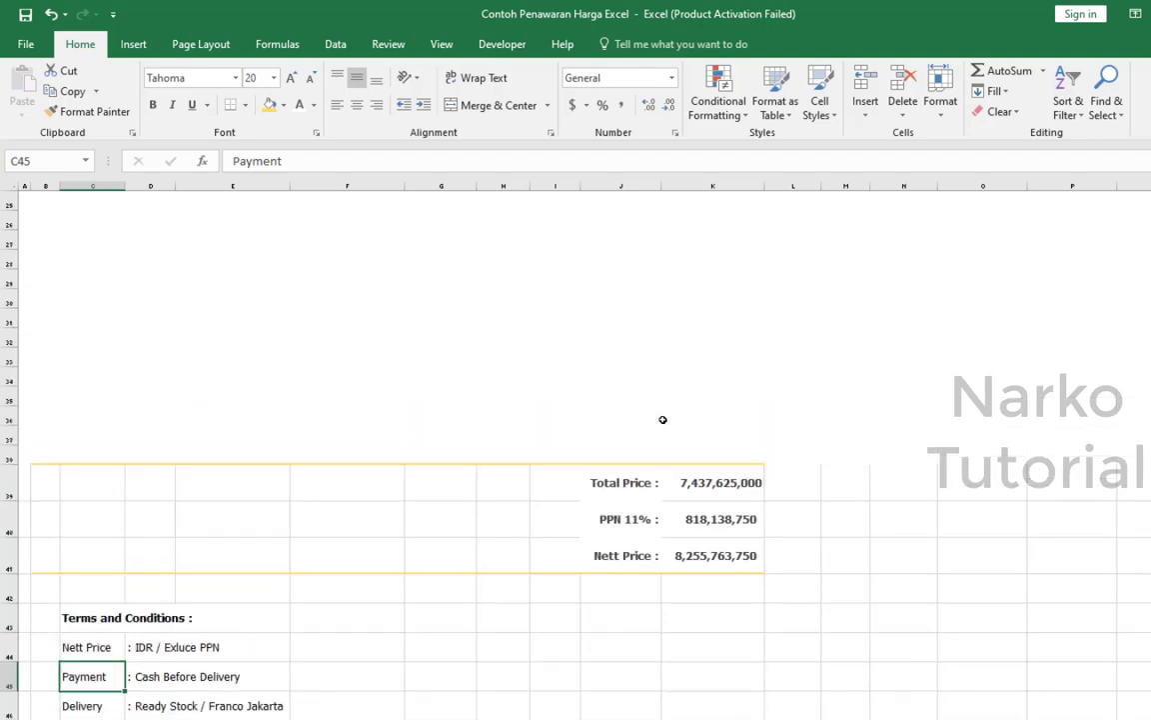
pyautogui.scroll(-2, 662, 420)
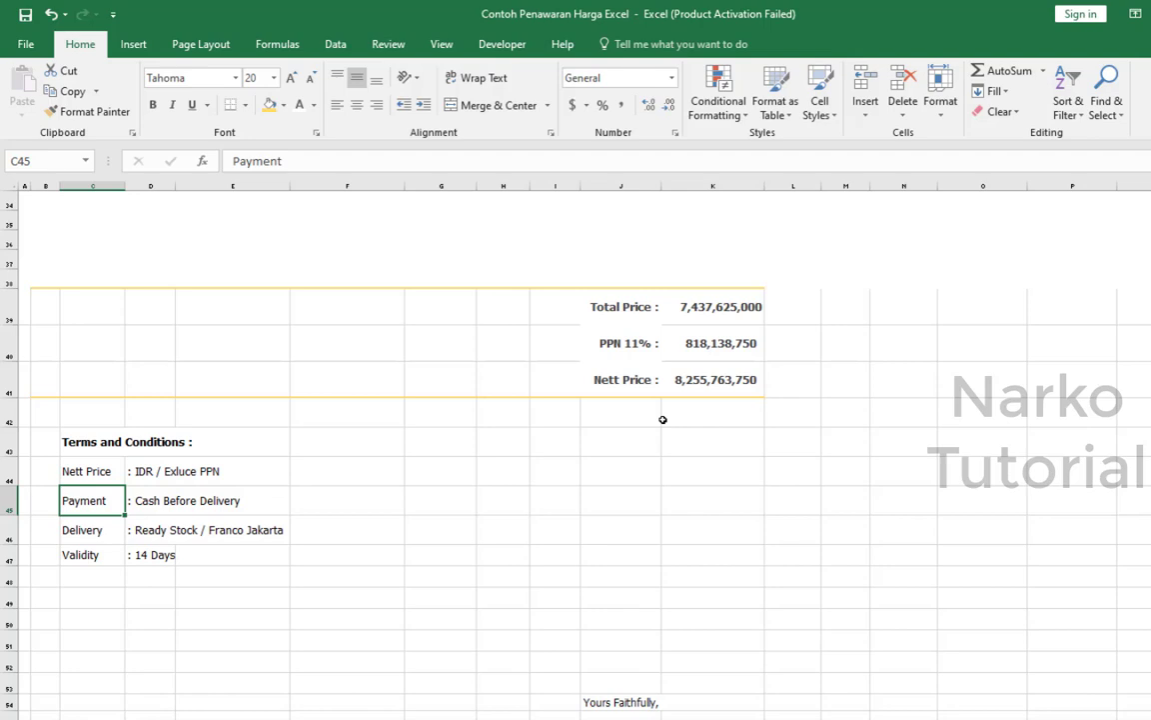
pyautogui.click(510, 469)
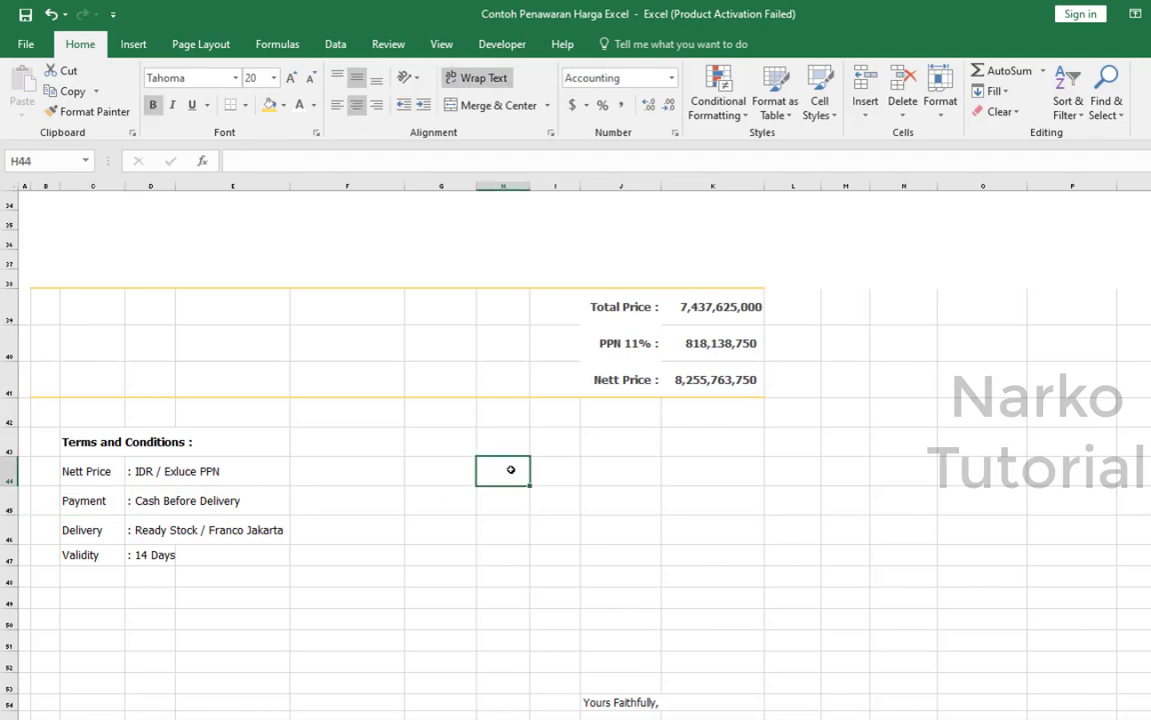
# Examine the Delivery term in row 46 against the items listed in the offer.
pyautogui.click(91, 517)
pyautogui.scroll(4, 373, 563)
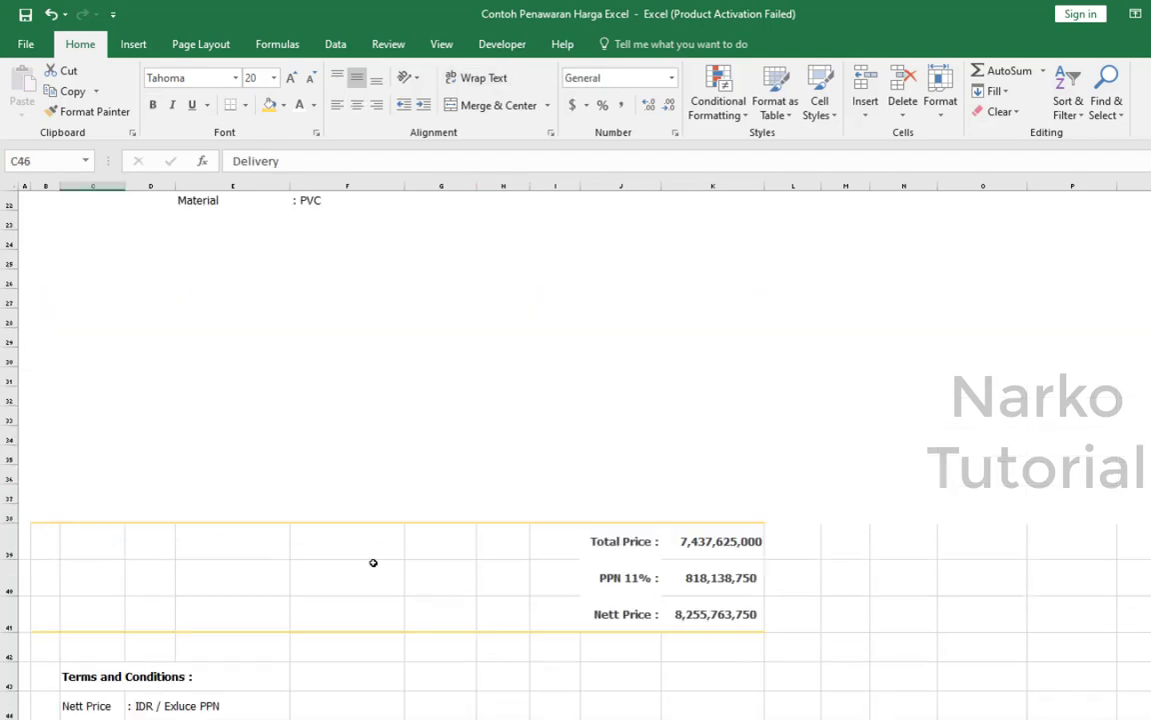
pyautogui.scroll(7, 373, 562)
pyautogui.scroll(-4, 344, 543)
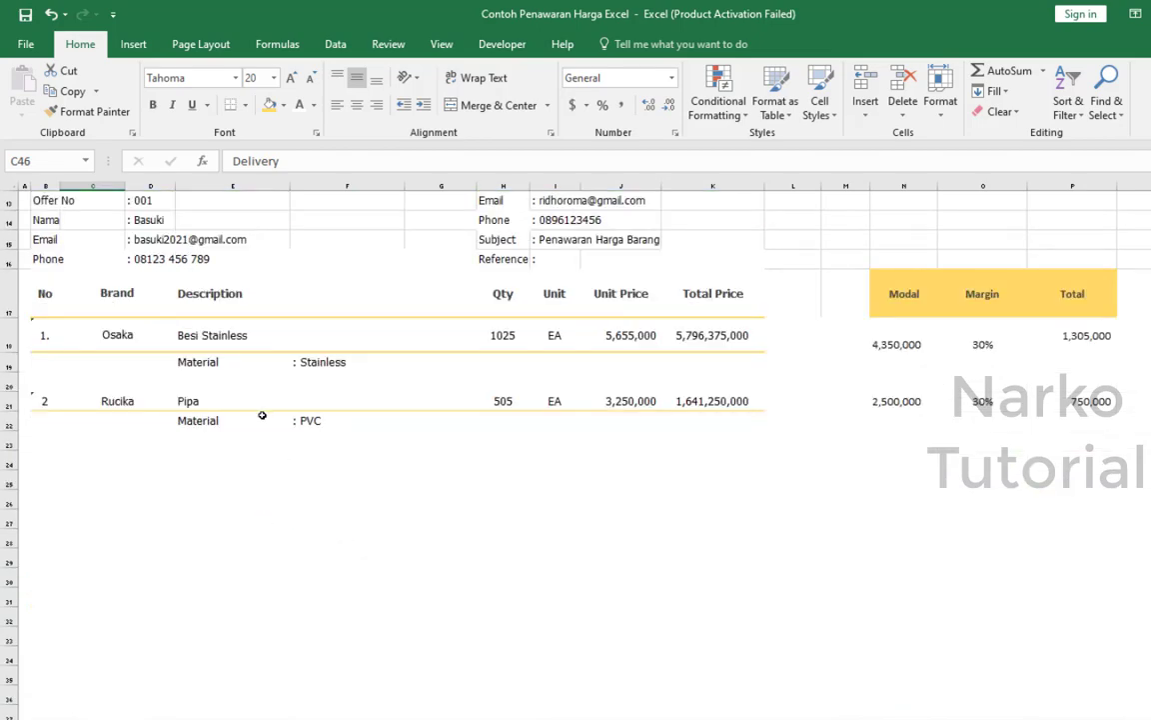
pyautogui.scroll(-8, 262, 415)
pyautogui.click(153, 467)
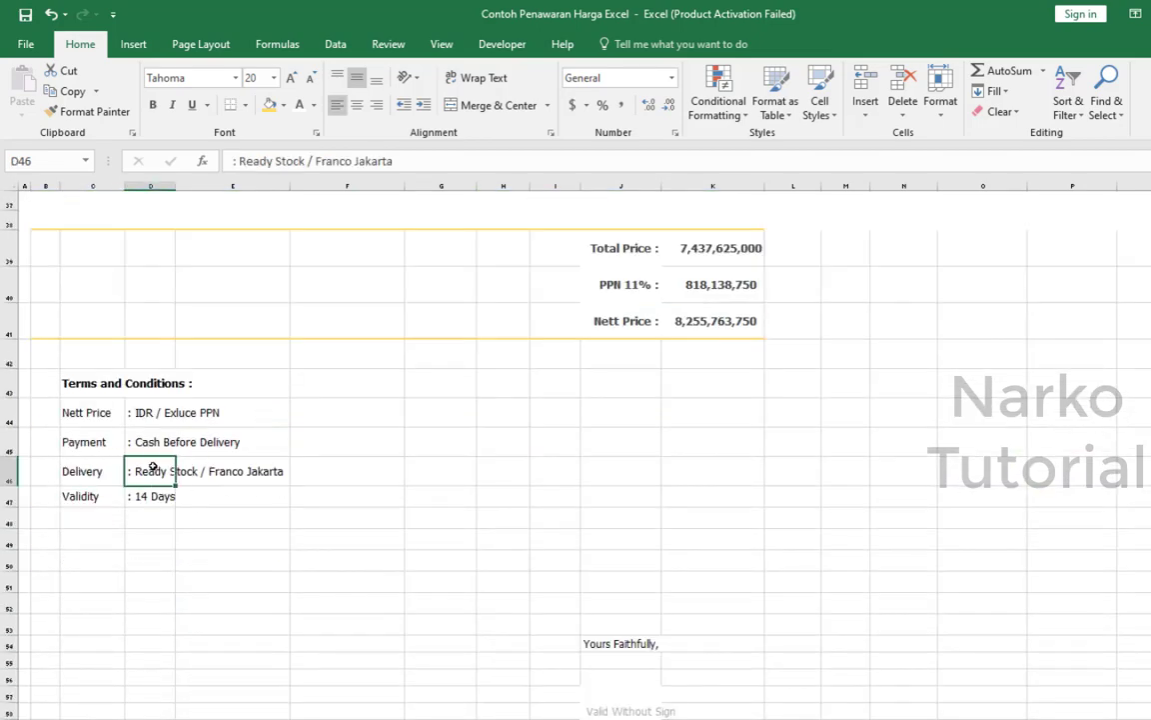
pyautogui.click(250, 472)
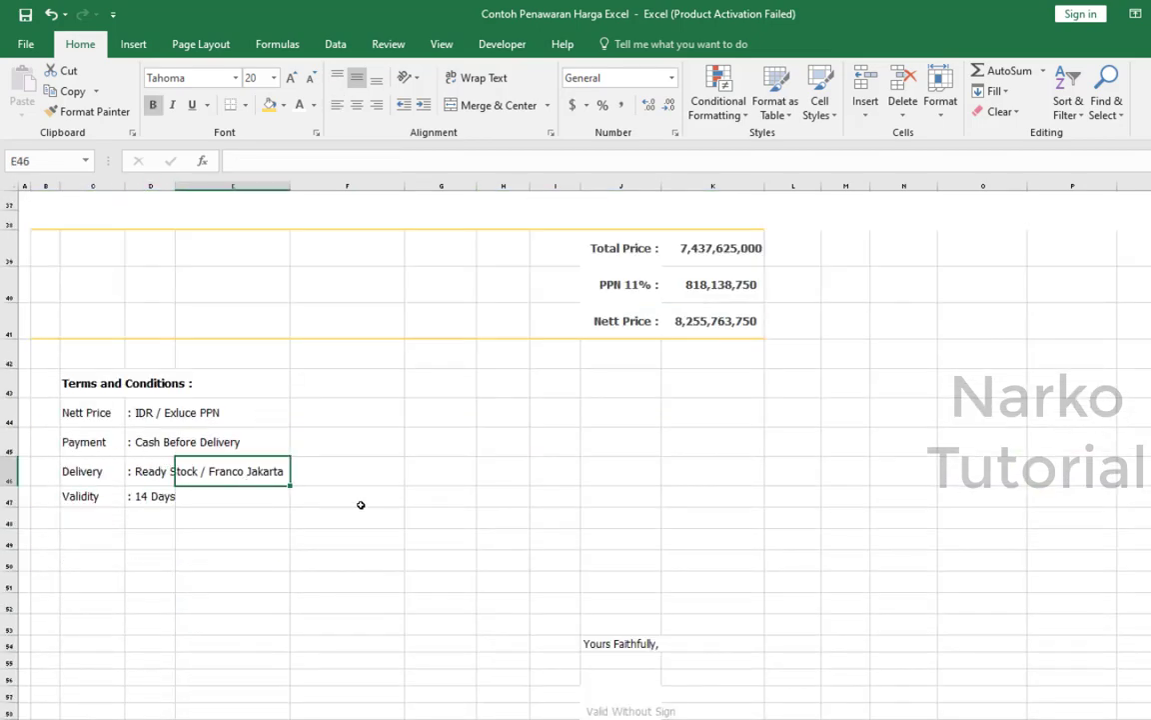
pyautogui.click(87, 472)
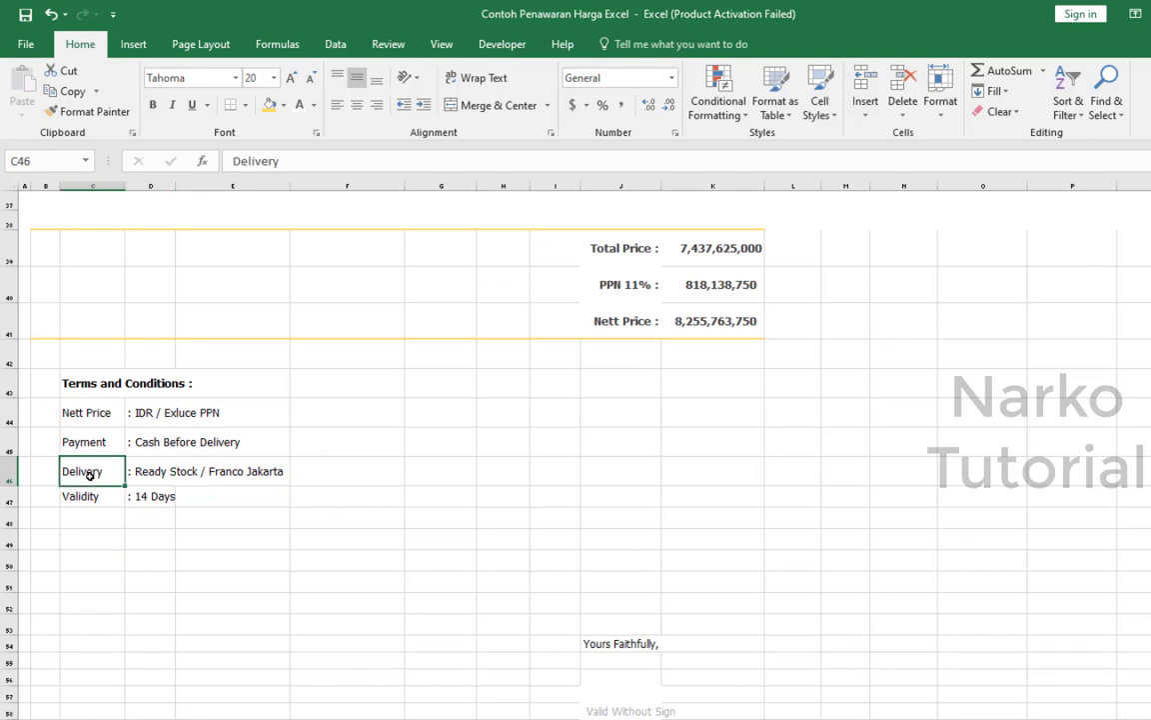
pyautogui.scroll(12, 279, 476)
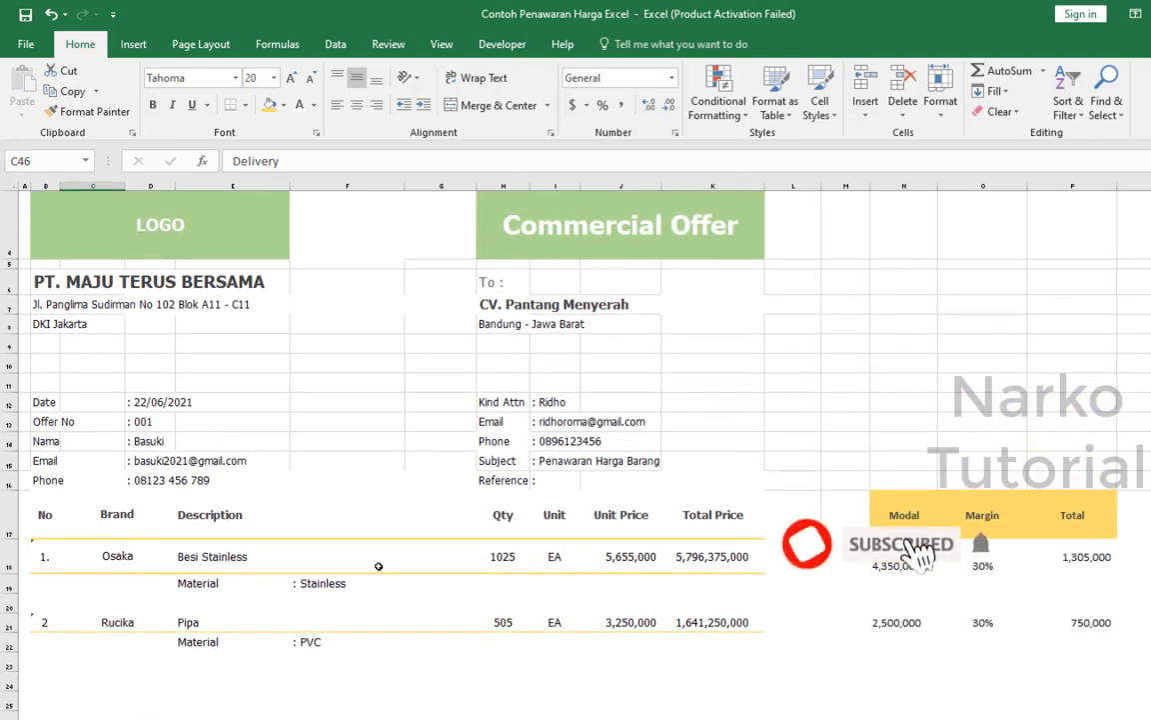
pyautogui.scroll(-2, 378, 566)
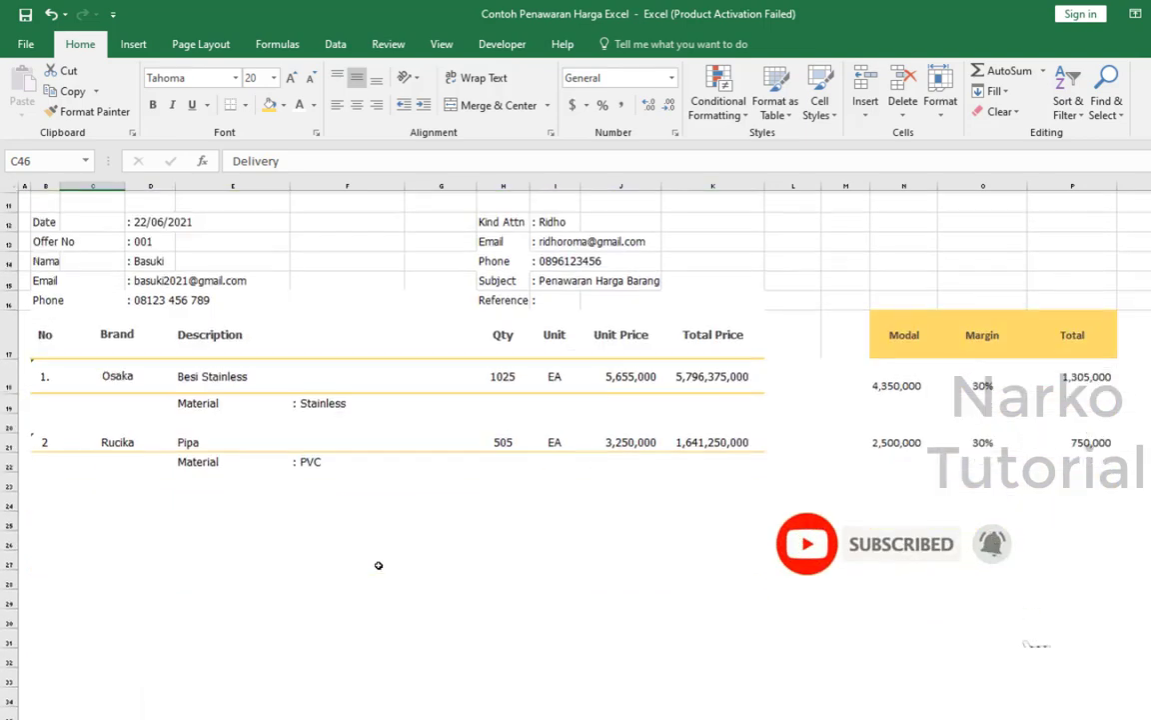
pyautogui.scroll(-6, 377, 565)
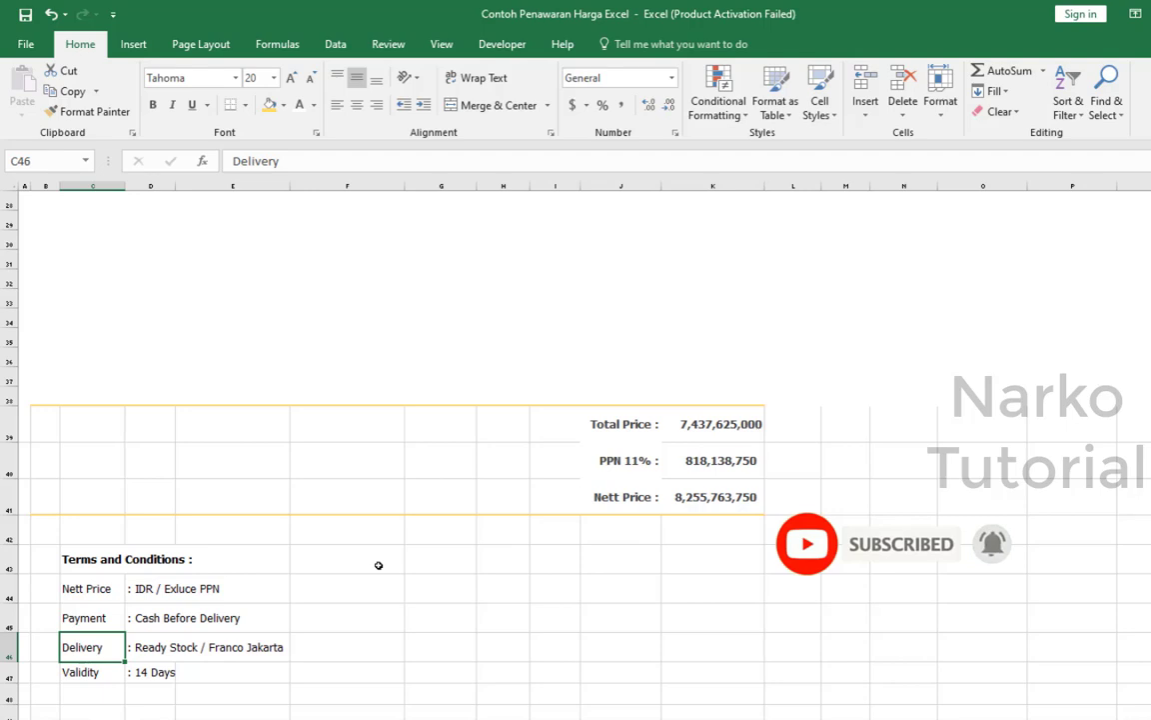
# Check the Validity term in row 47 against the item prices and the price summary.
pyautogui.click(378, 565)
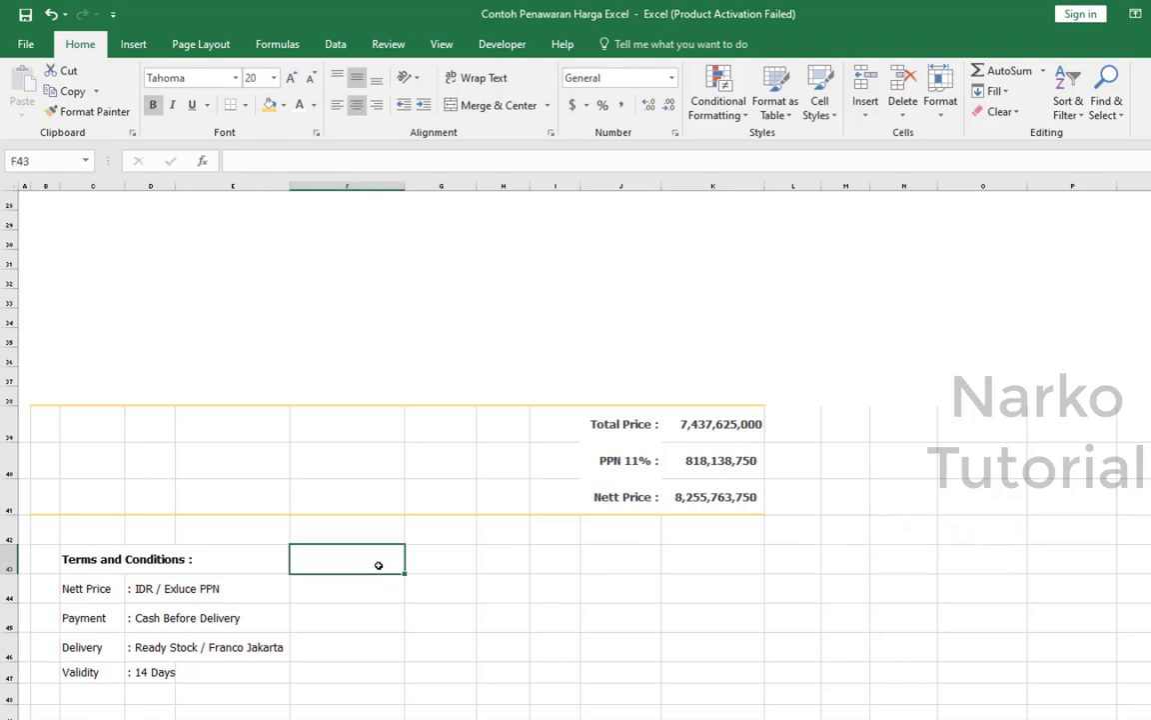
pyautogui.scroll(4, 377, 566)
pyautogui.scroll(1, 378, 566)
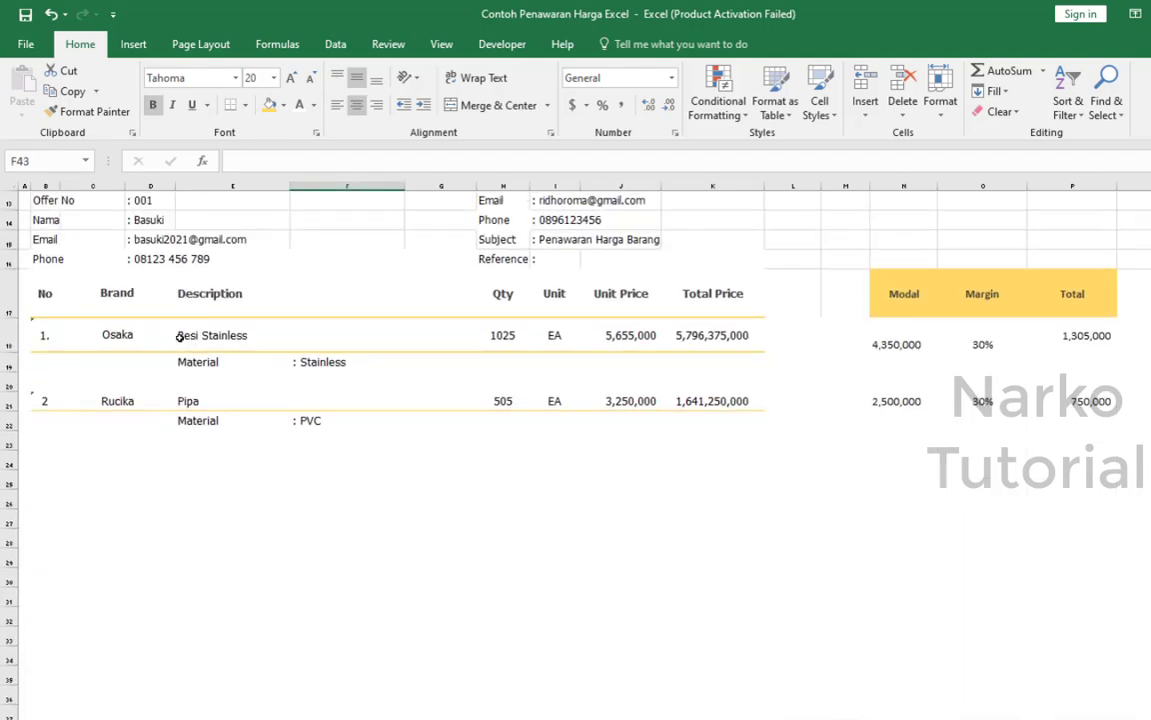
pyautogui.click(712, 335)
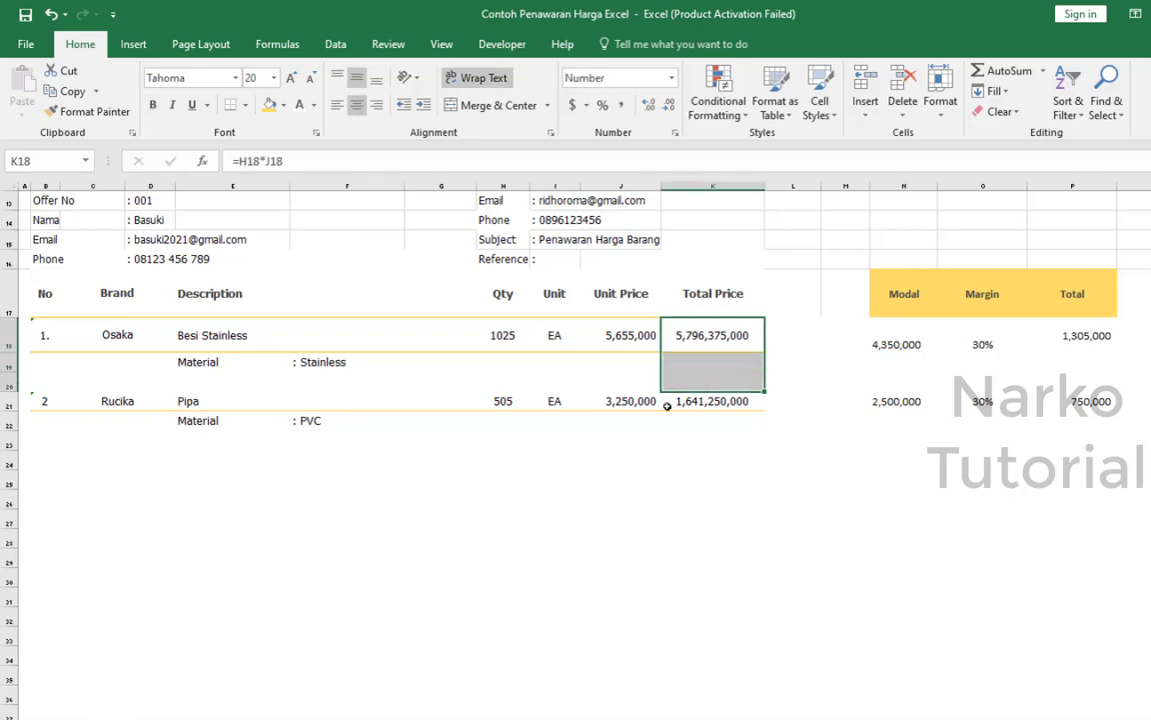
pyautogui.scroll(-4, 663, 403)
pyautogui.scroll(-2, 539, 451)
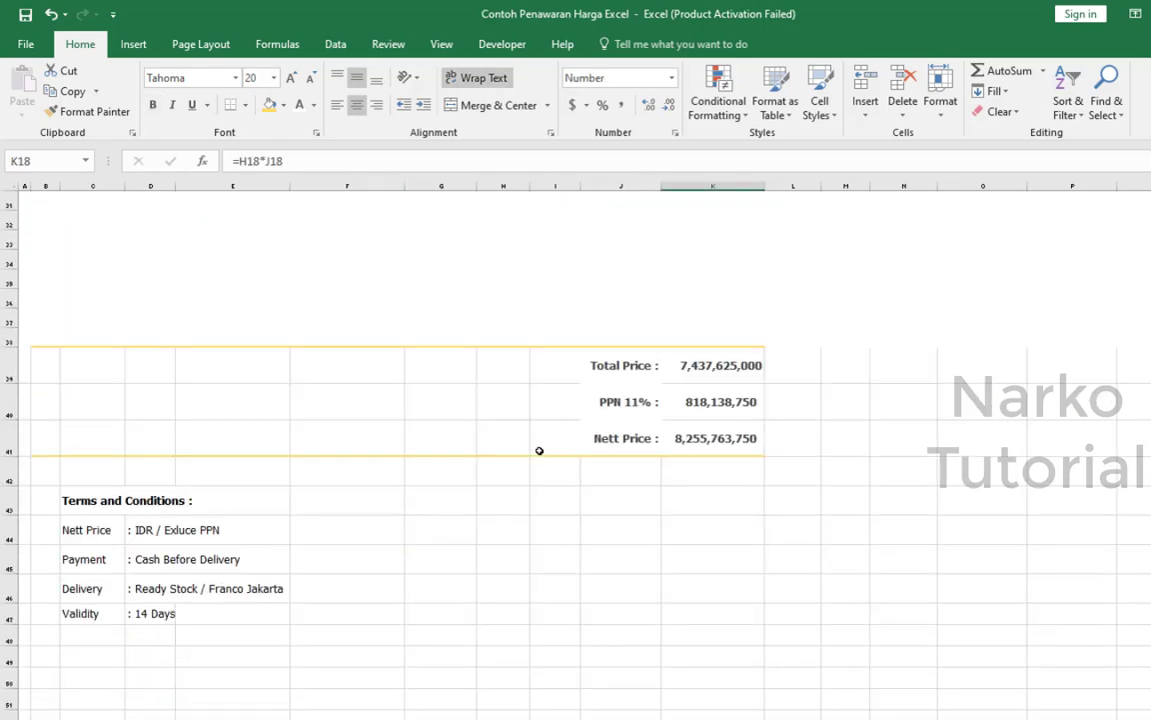
pyautogui.click(514, 547)
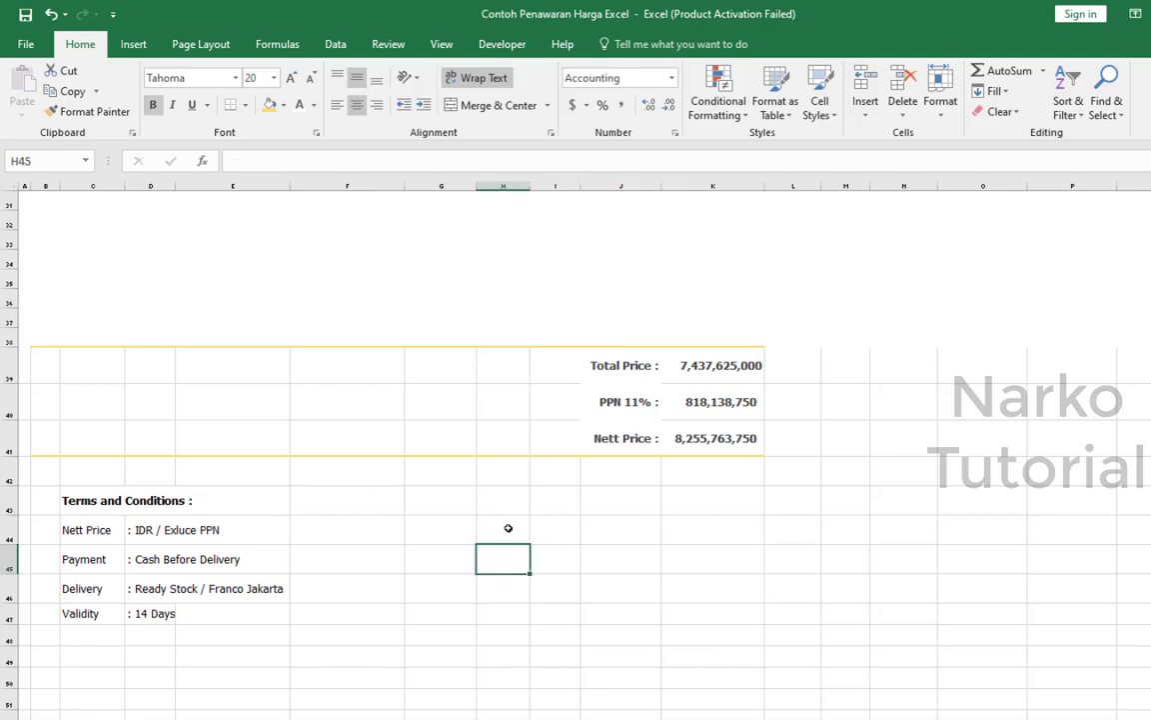
pyautogui.click(99, 613)
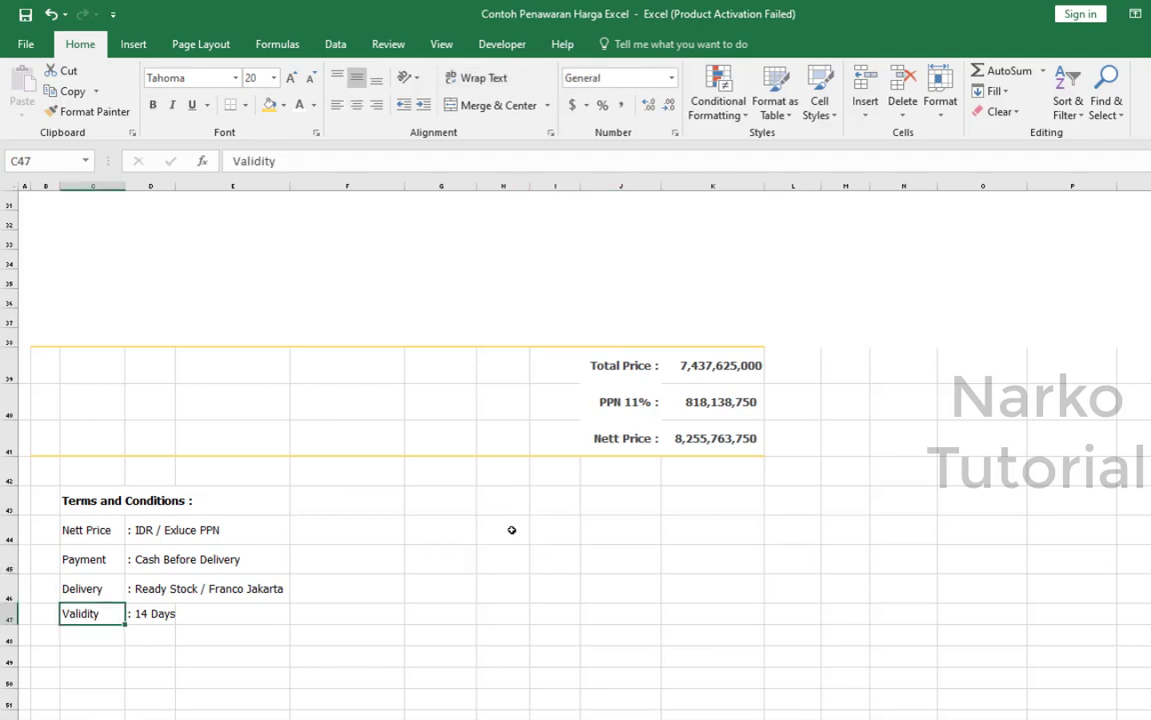
pyautogui.scroll(-1, 510, 530)
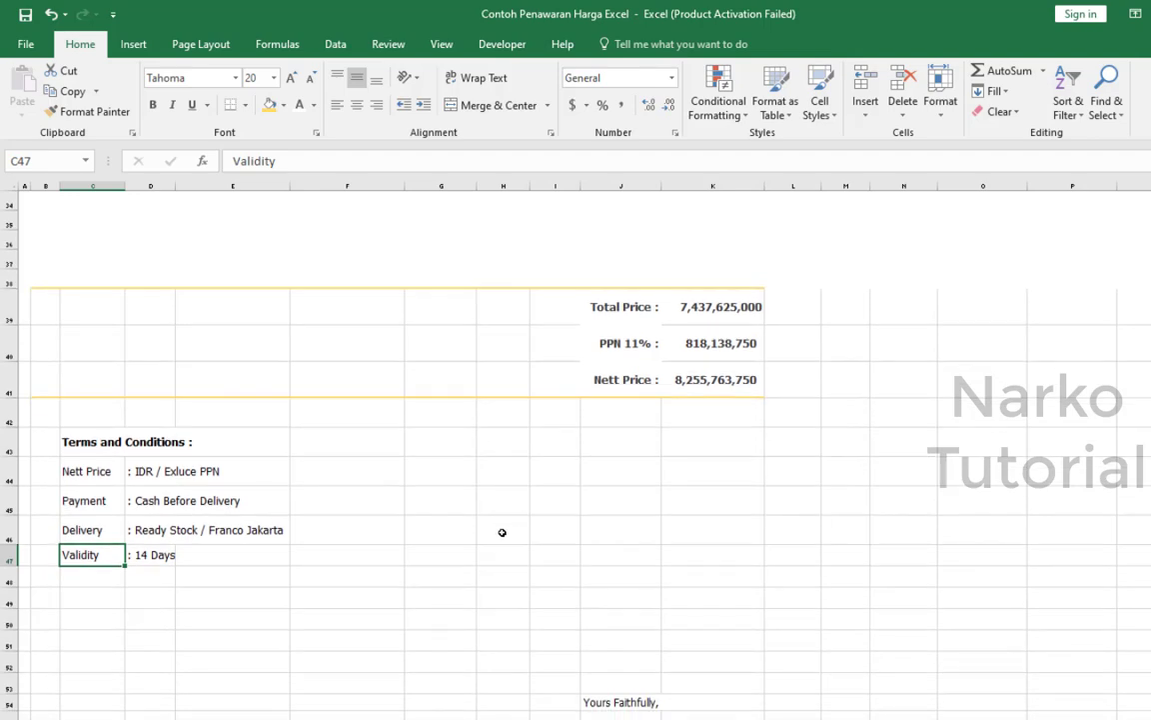
pyautogui.scroll(3, 650, 483)
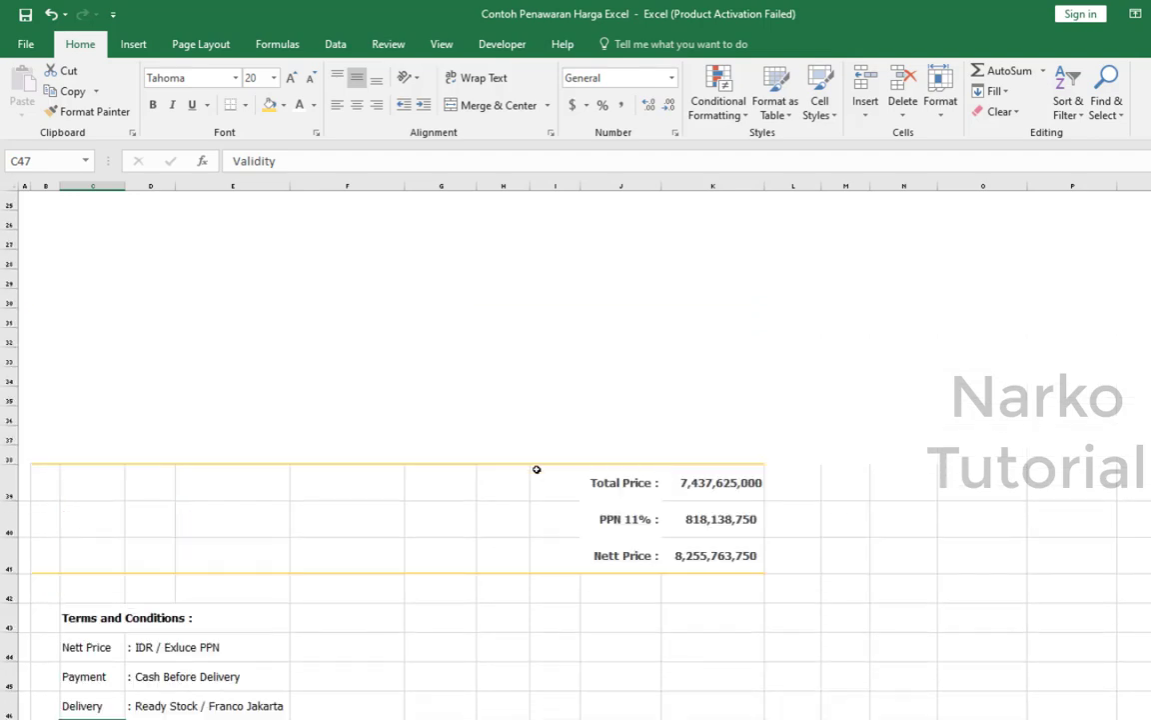
# Examine the signature block at the end of the offer, including the "Valid Without Sign" note in J58.
pyautogui.scroll(-4, 535, 468)
pyautogui.scroll(-3, 513, 510)
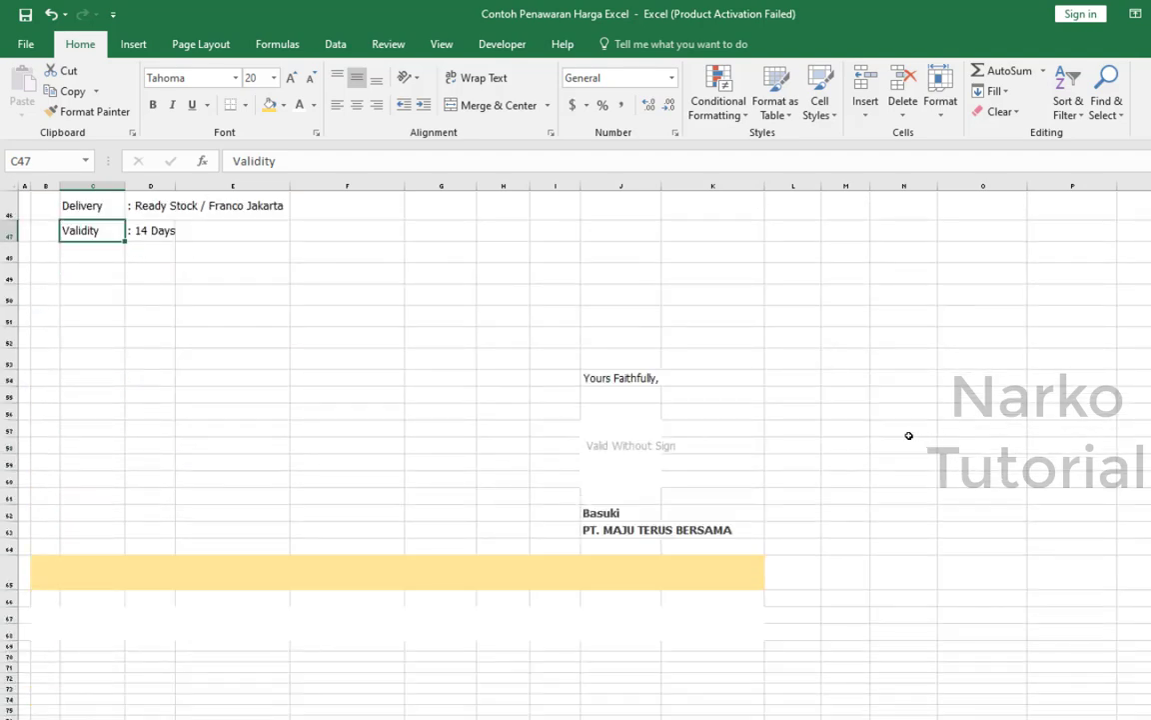
pyautogui.click(432, 411)
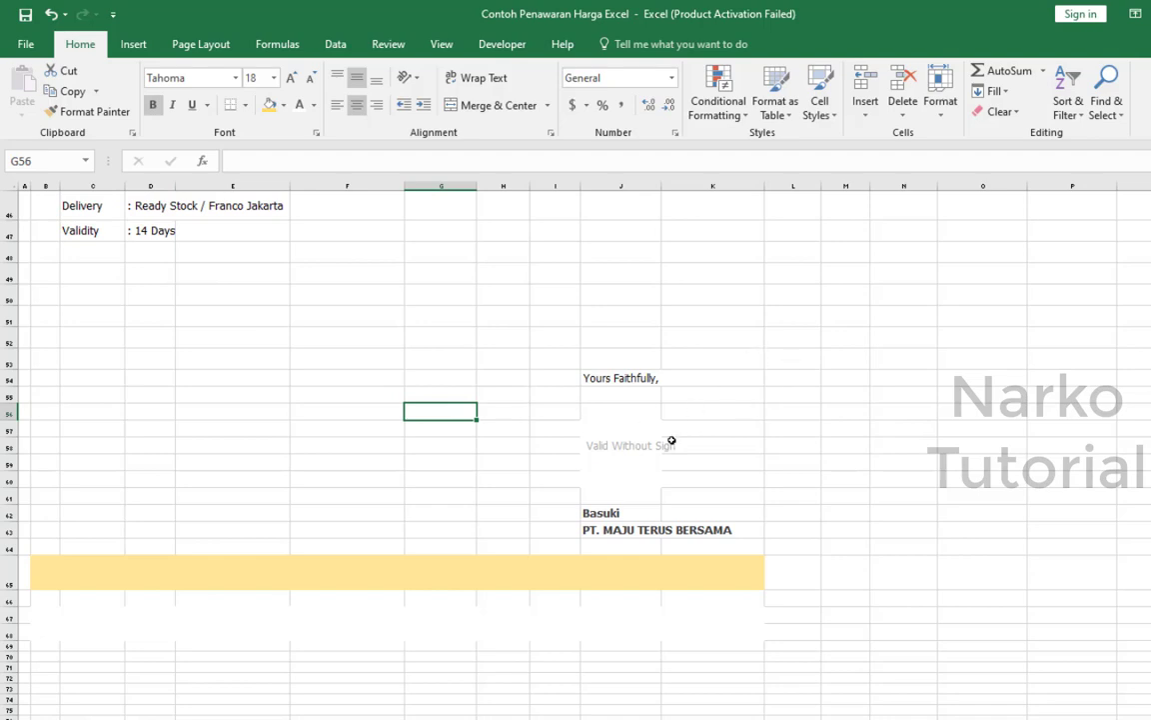
pyautogui.click(624, 444)
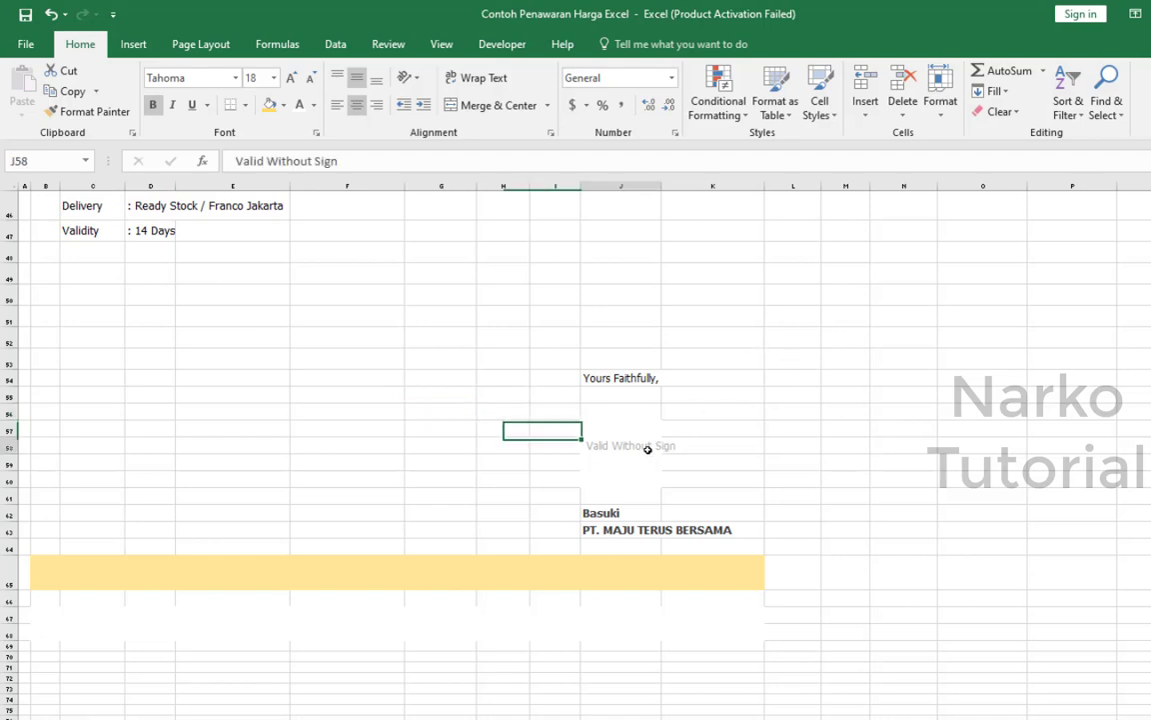
pyautogui.click(735, 361)
pyautogui.click(548, 444)
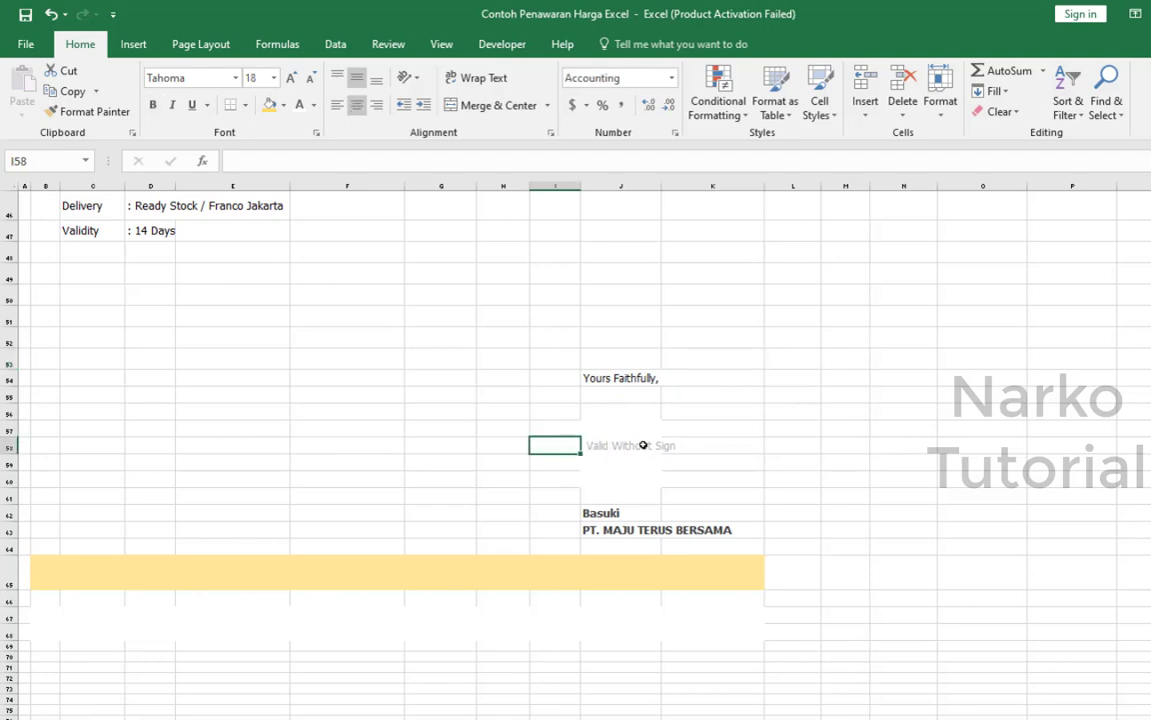
pyautogui.click(642, 444)
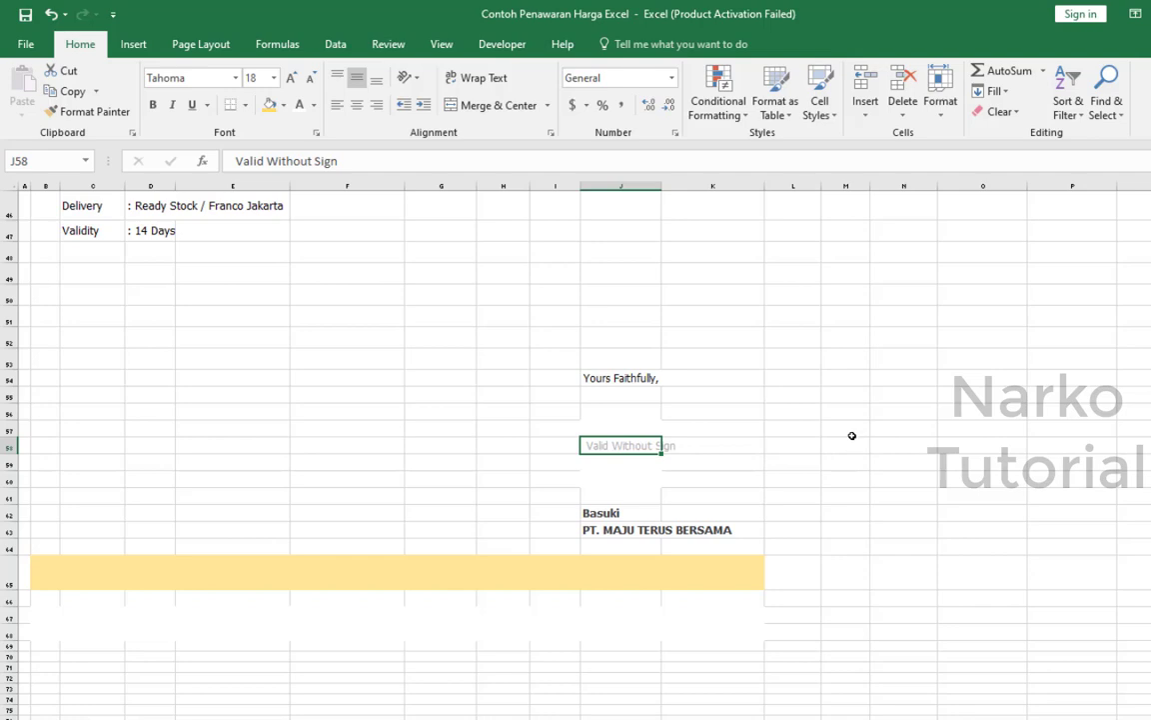
# Check the print preview of the commercial offer, then return to the worksheet.
pyautogui.scroll(15, 852, 436)
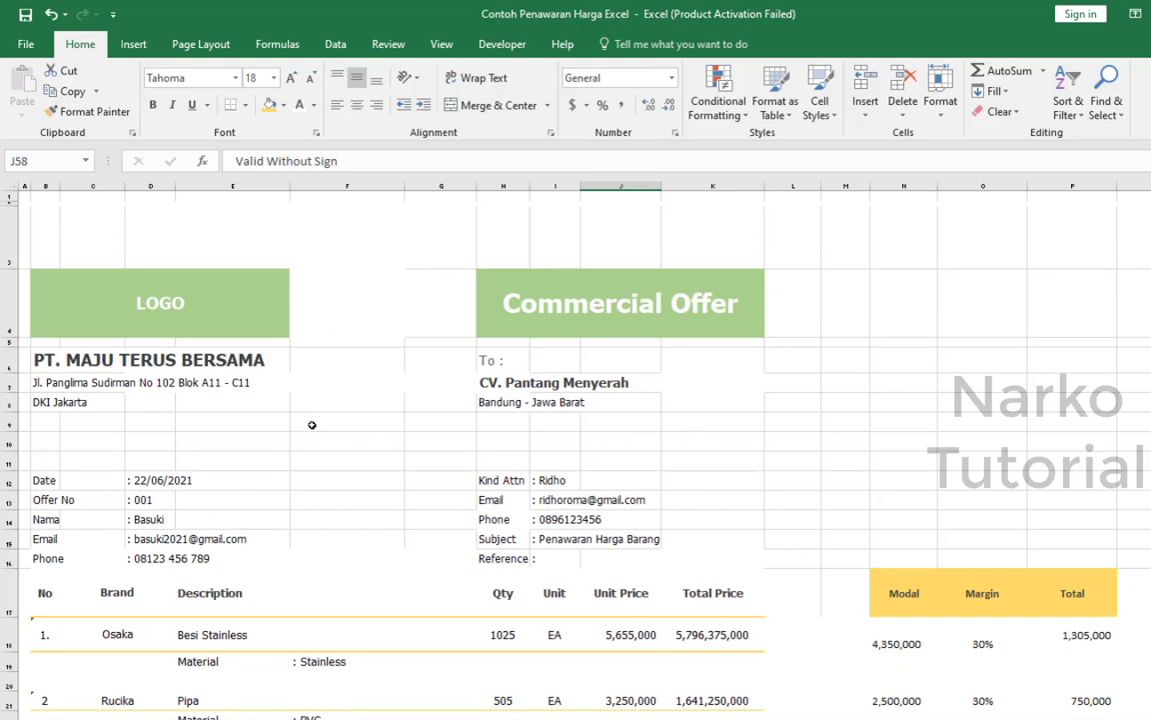
pyautogui.click(30, 44)
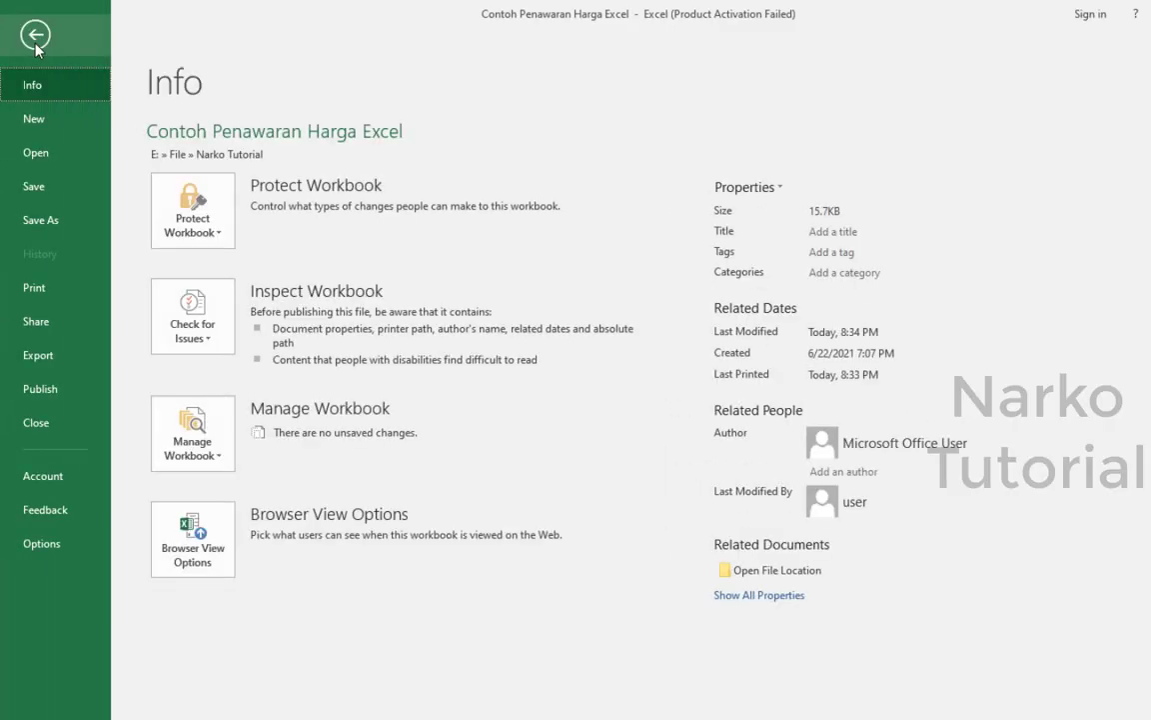
pyautogui.click(50, 288)
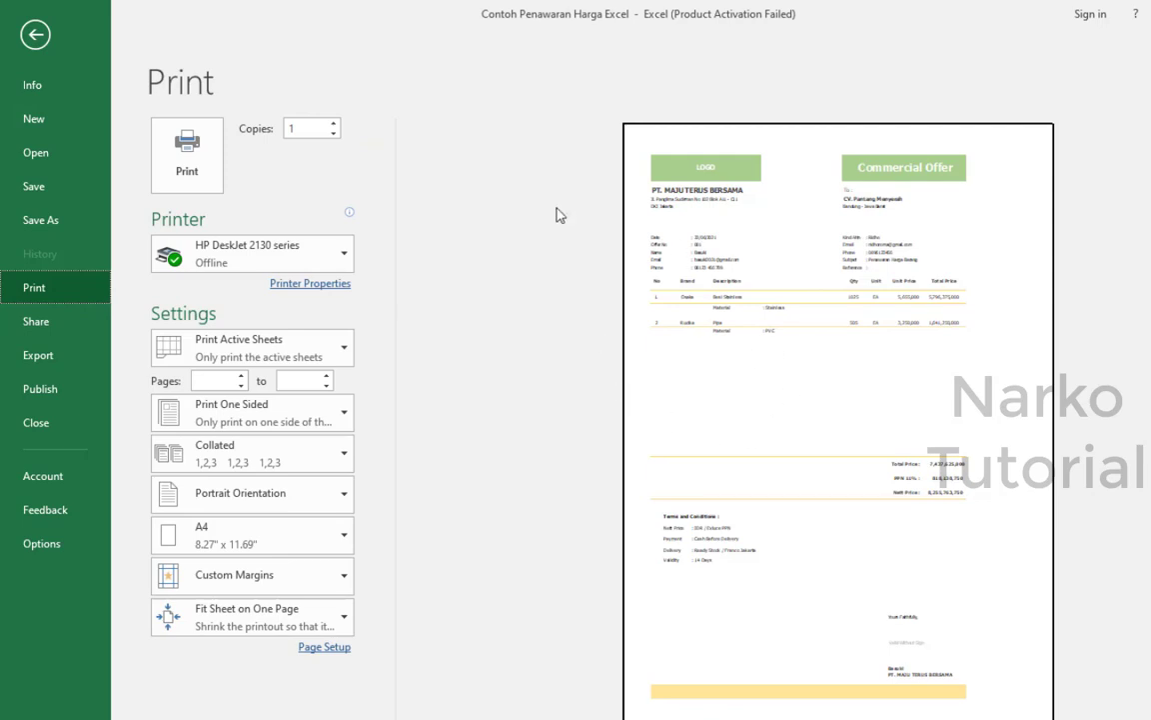
pyautogui.click(35, 37)
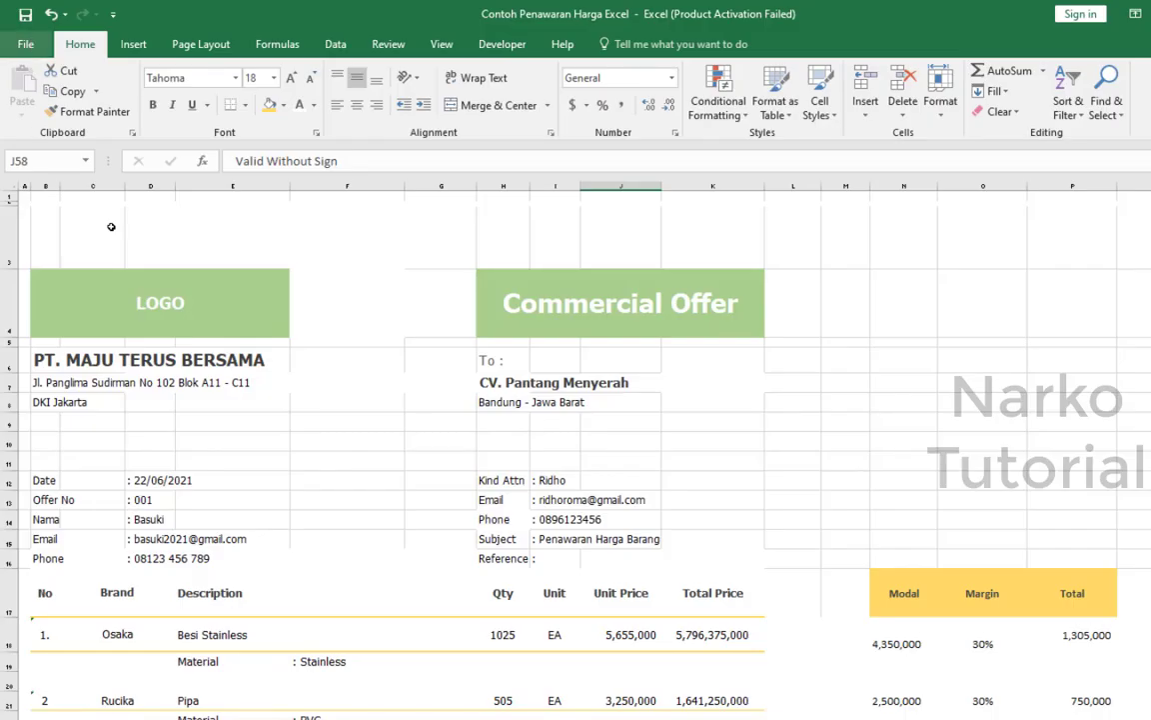
# Switch the worksheet to Page Break Preview.
pyautogui.click(207, 46)
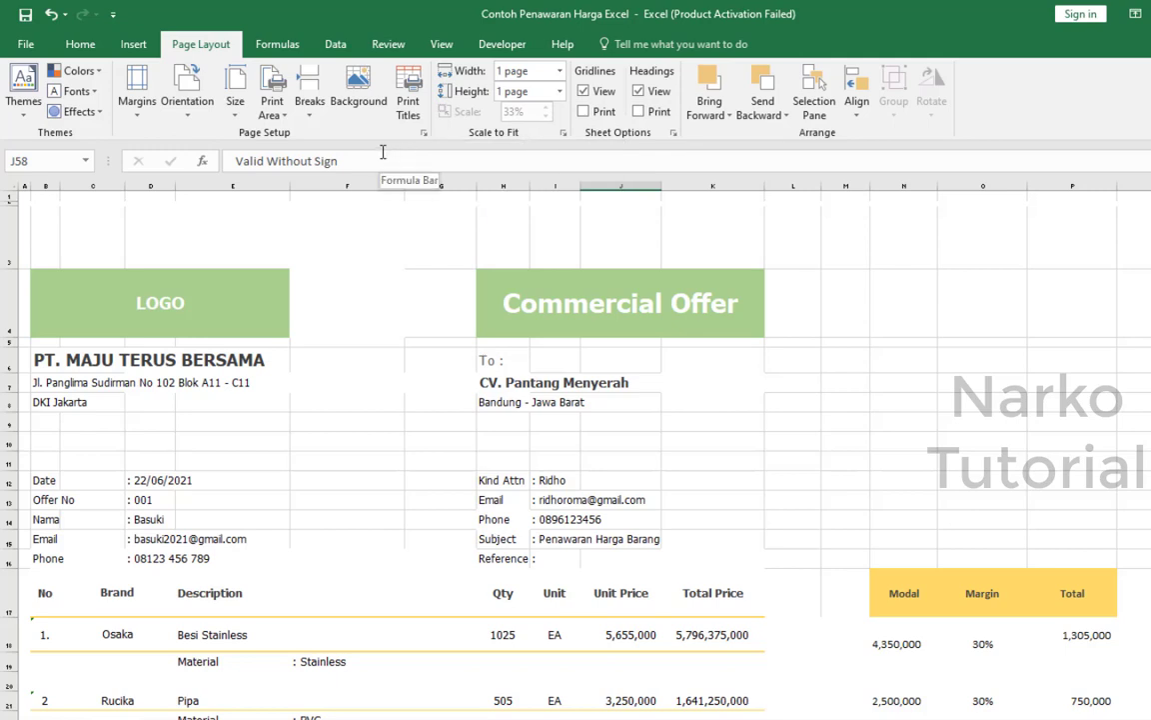
pyautogui.click(436, 50)
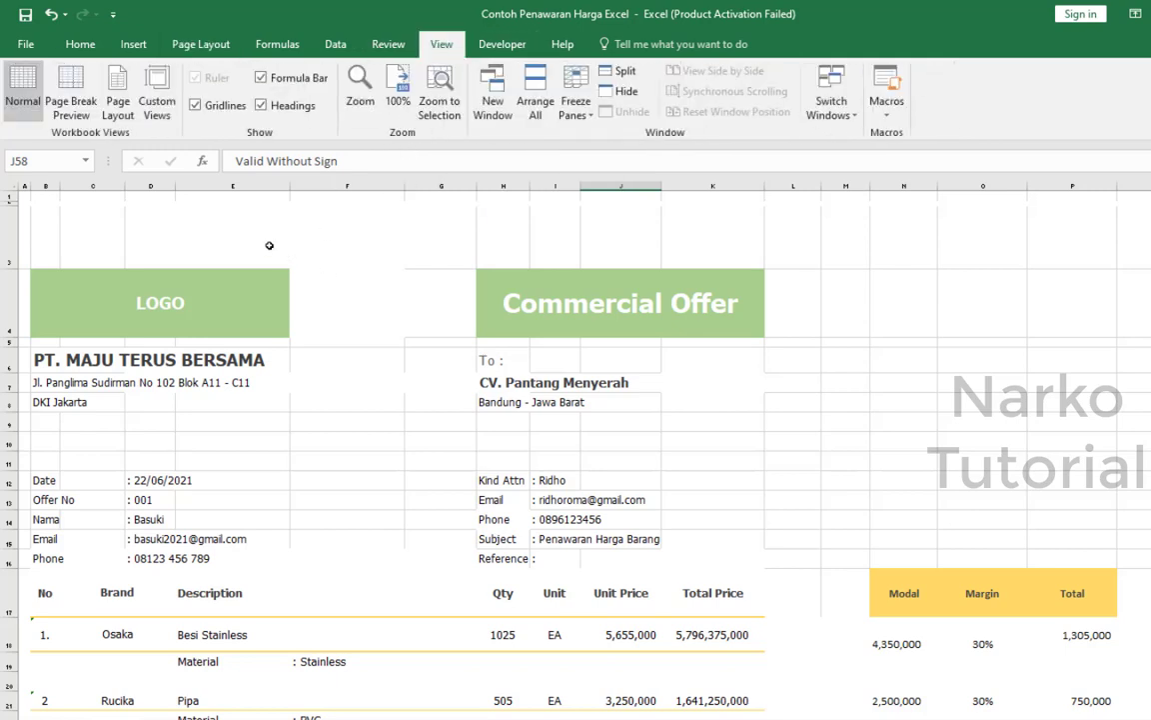
pyautogui.click(71, 100)
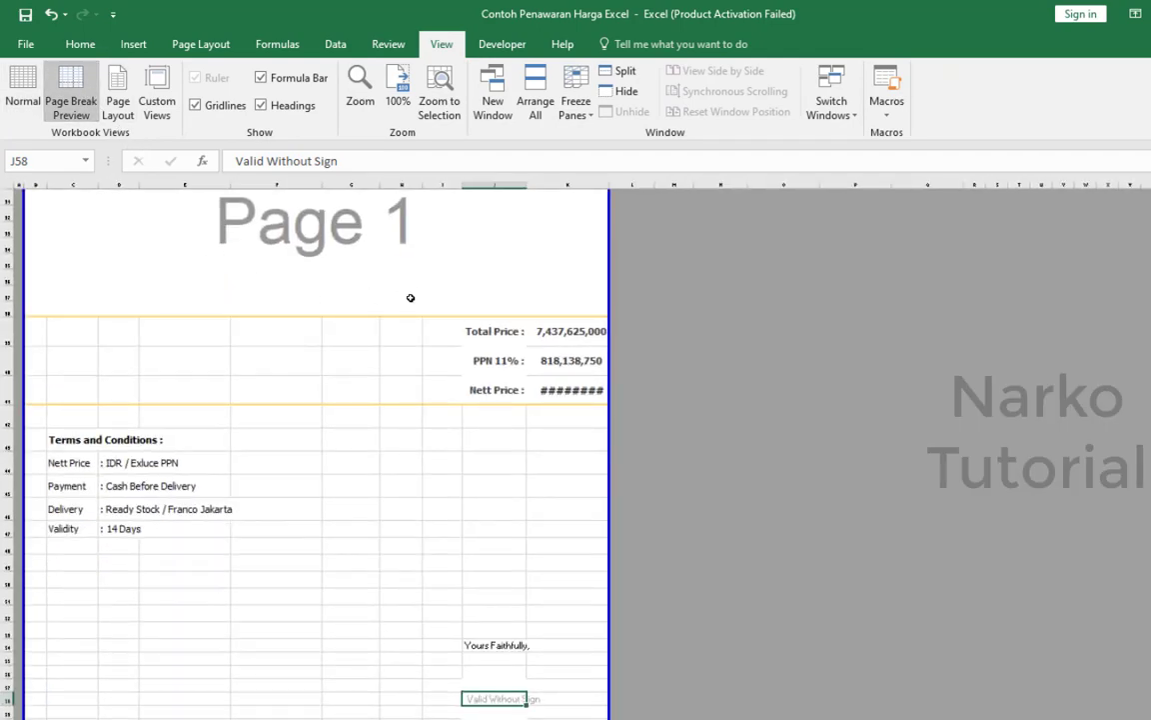
# Widen column K slightly so the Nett Price amount fits in its cell.
pyautogui.scroll(5, 405, 294)
pyautogui.moveTo(608, 184); pyautogui.dragTo(615, 184)
pyautogui.scroll(-6, 657, 339)
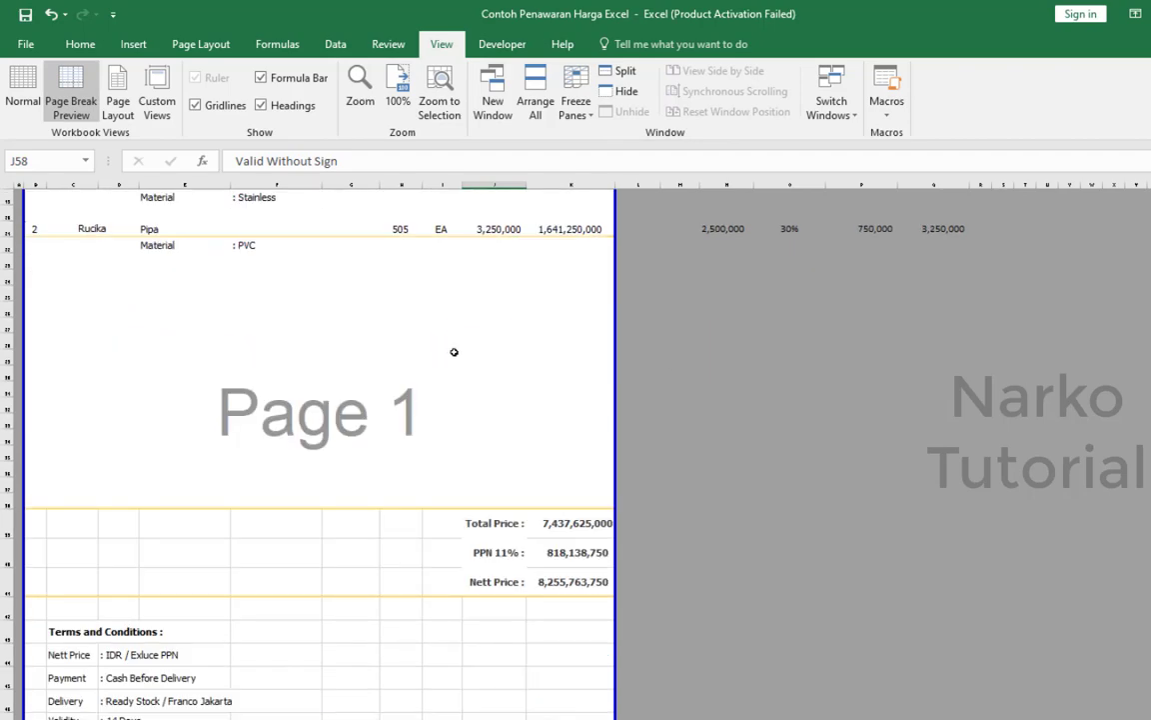
# Examine the offer's page layout within the page boundary, from the header and item table down to the terms and signature block.
pyautogui.scroll(-4, 454, 352)
pyautogui.scroll(3, 452, 353)
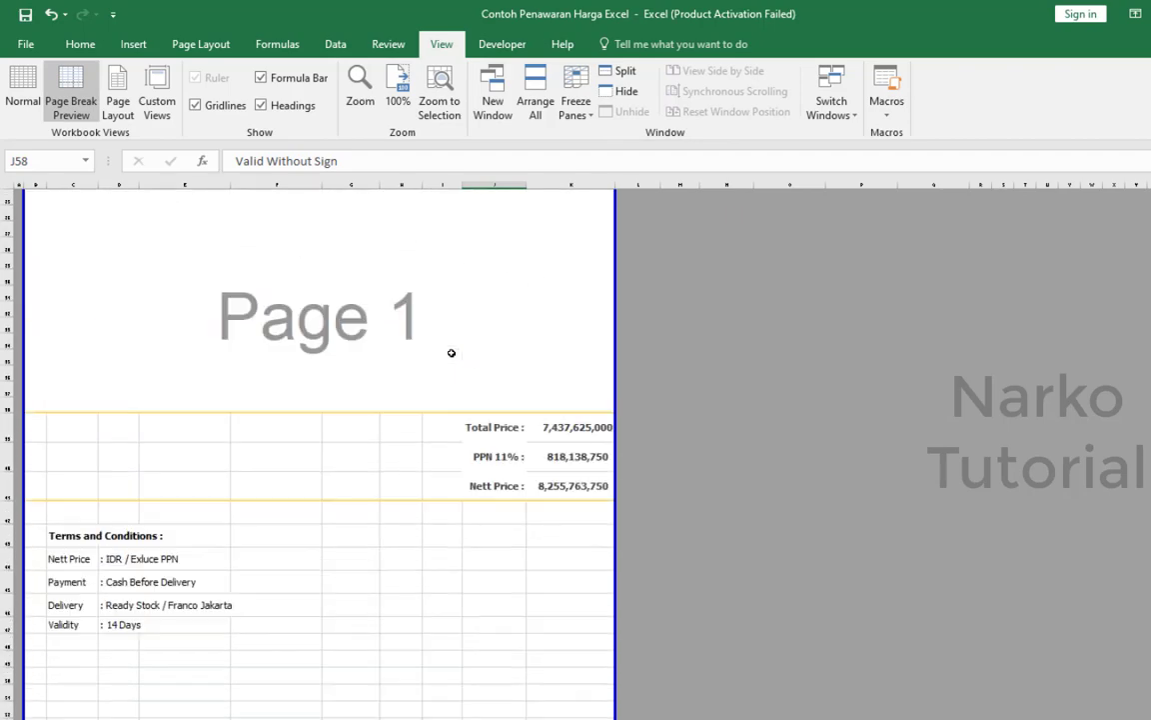
pyautogui.scroll(6, 451, 353)
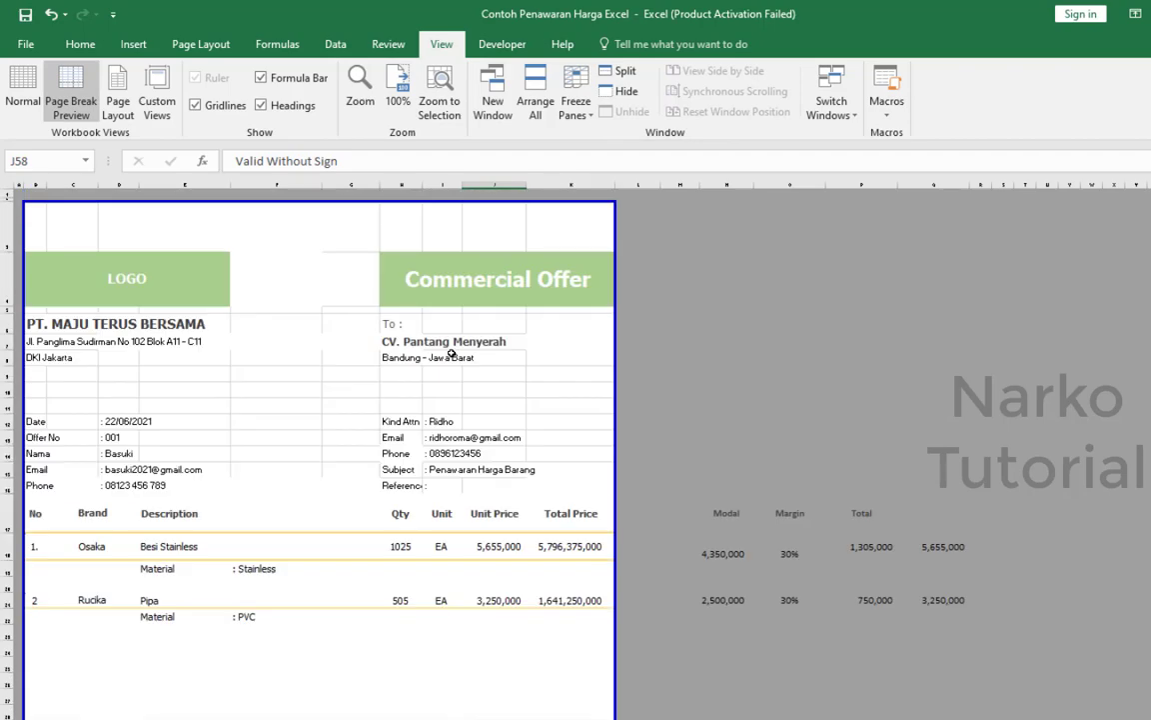
pyautogui.keyDown('ctrl'); pyautogui.scroll(2, 452, 355); pyautogui.keyUp('ctrl')
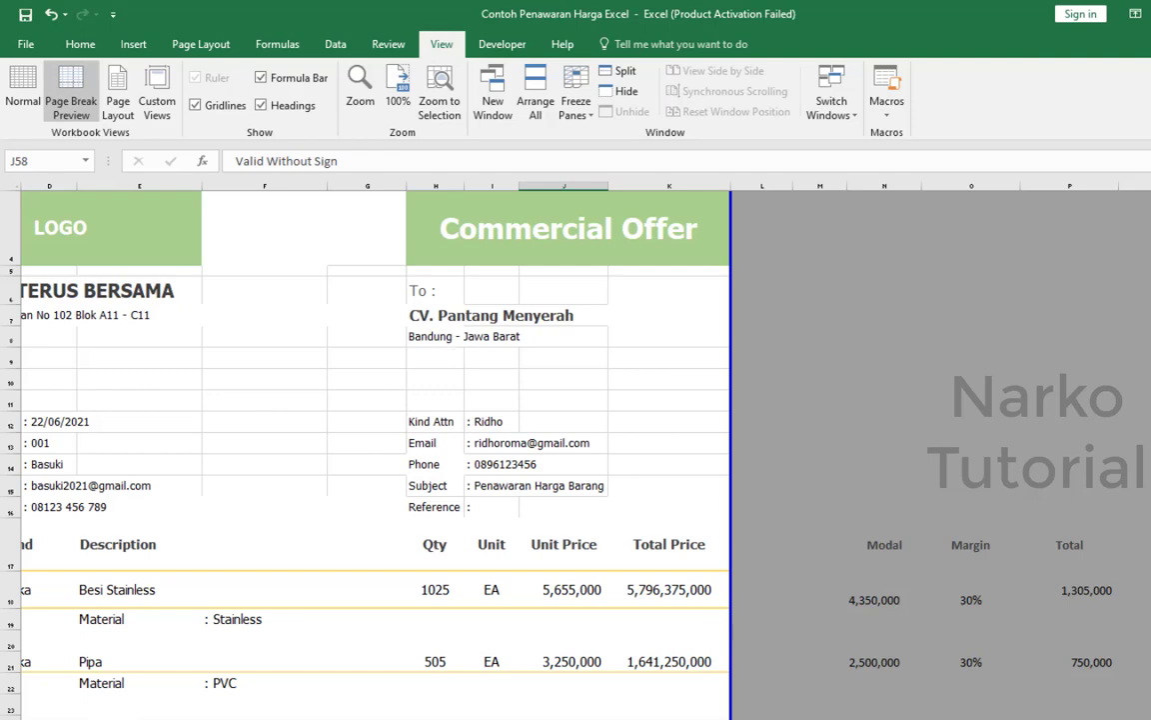
pyautogui.hscroll(-3, 452, 354)
pyautogui.click(440, 462)
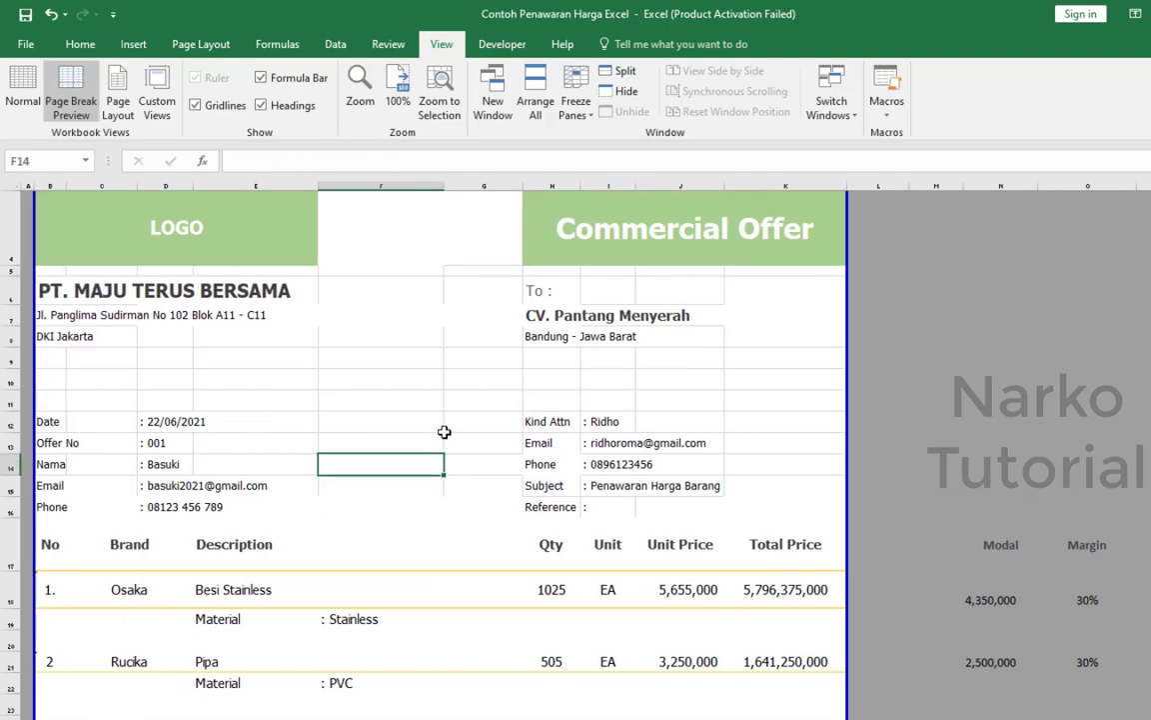
pyautogui.scroll(-18, 432, 416)
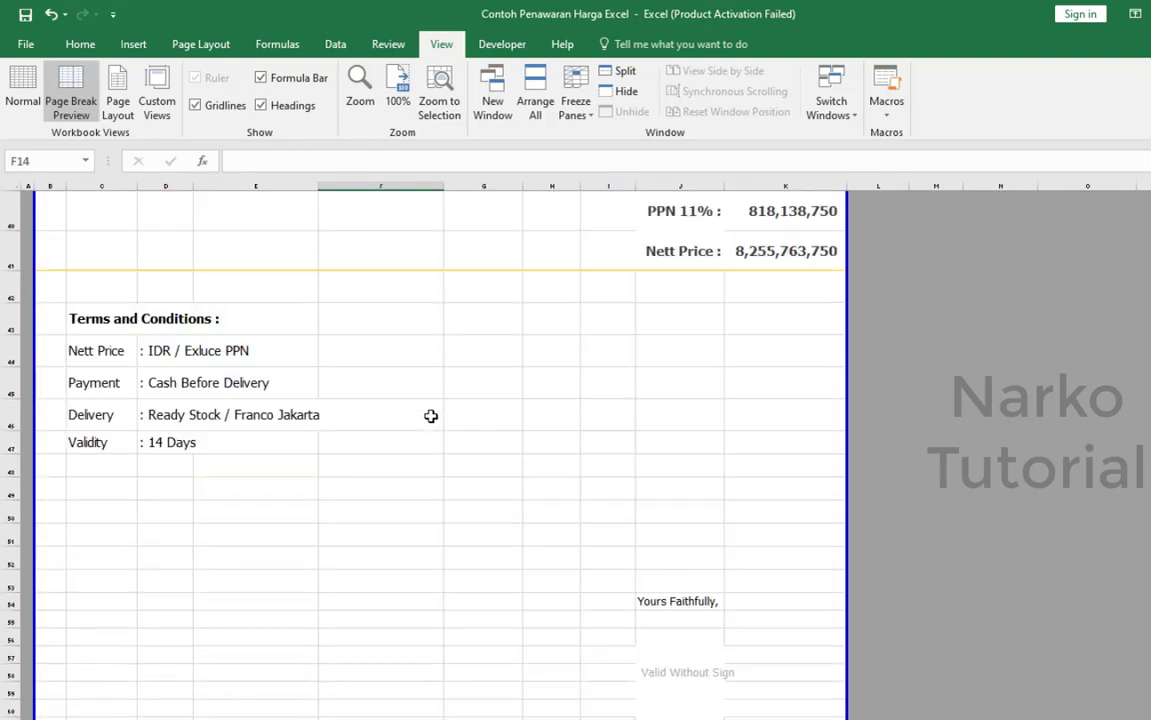
pyautogui.scroll(18, 431, 415)
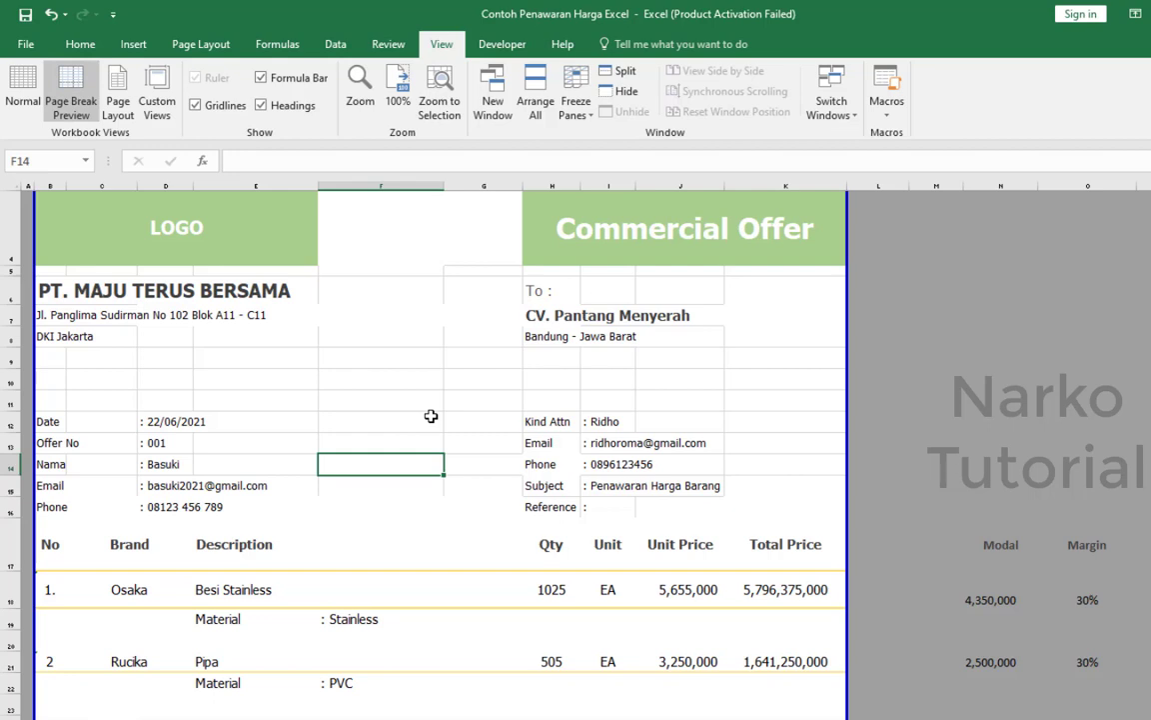
pyautogui.click(430, 415)
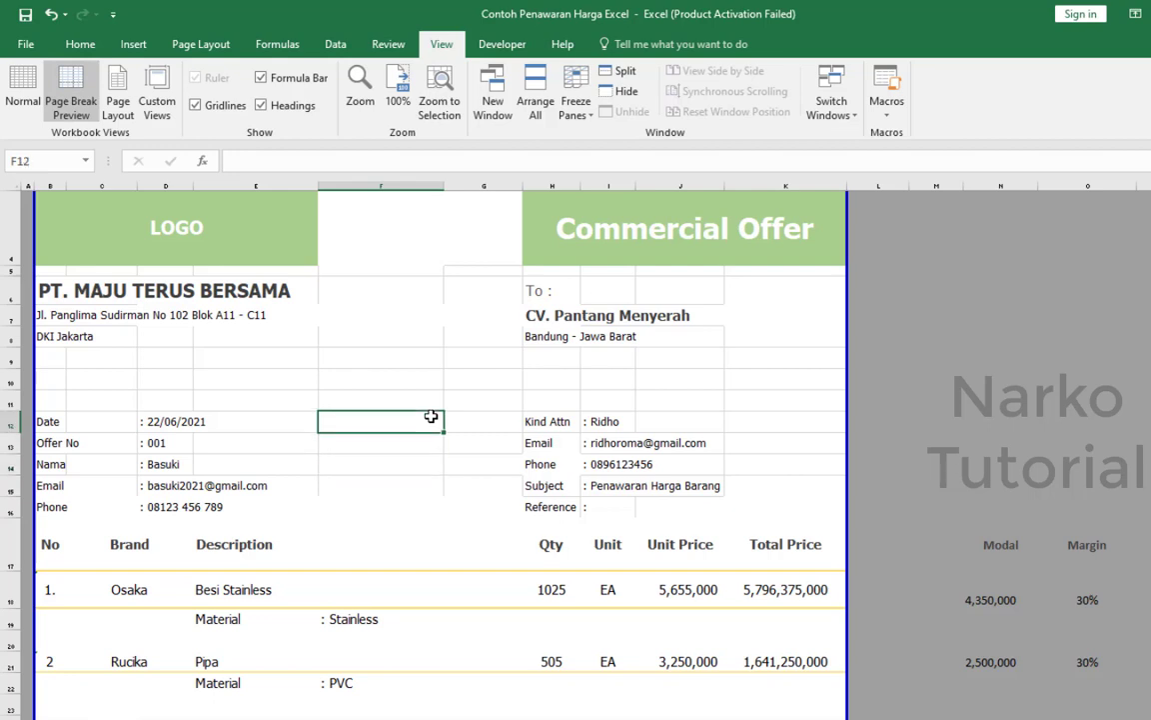
pyautogui.click(80, 45)
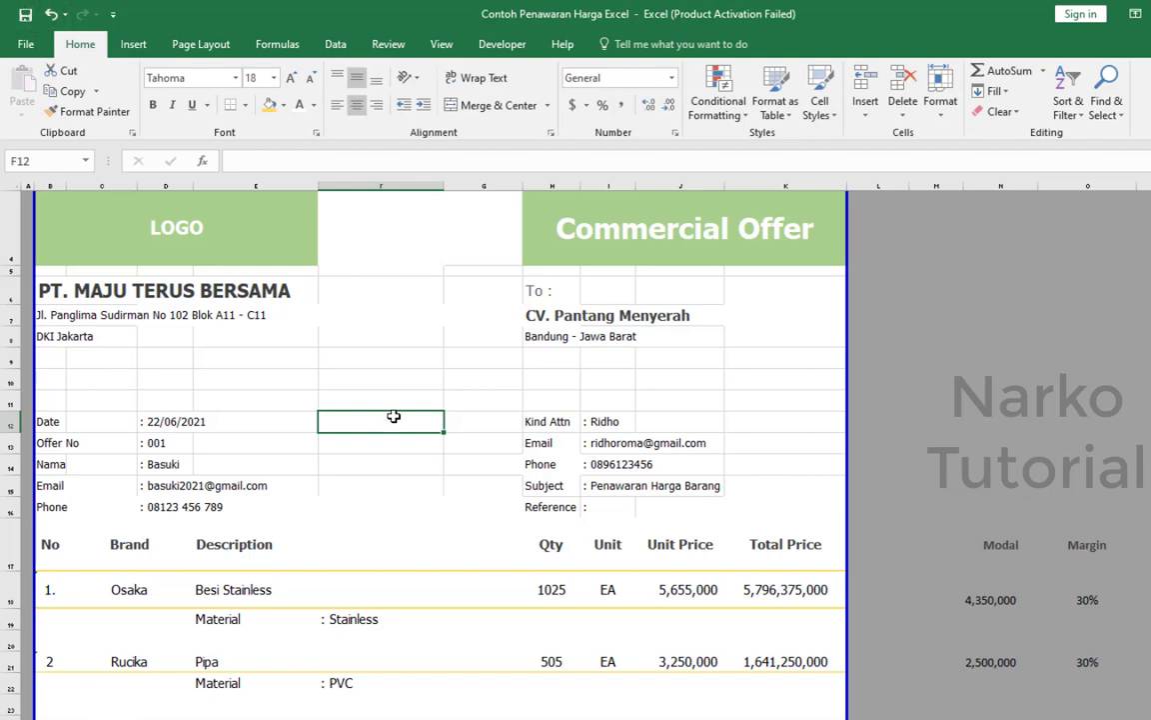